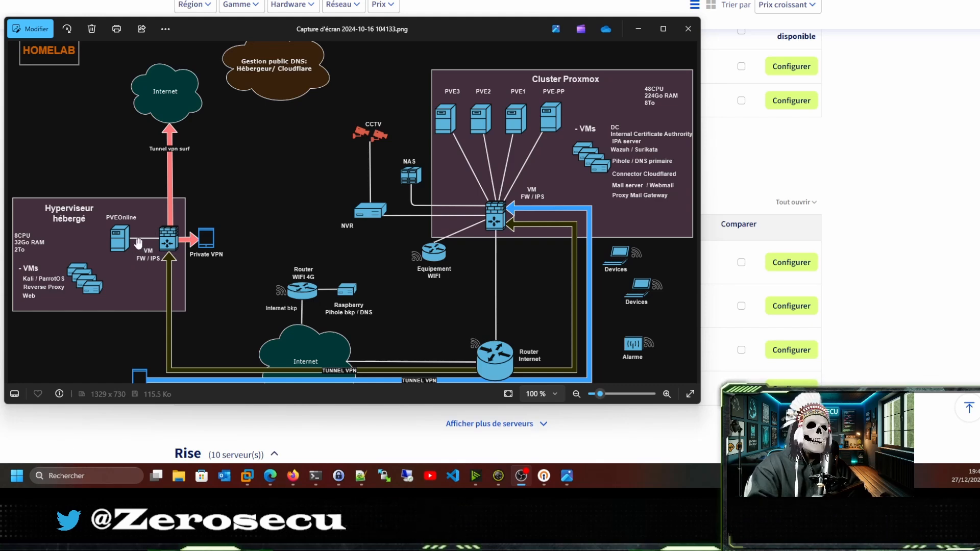
Bring the Firefox window with the OVH dedicated server list back in front of Photos.
click(122, 1)
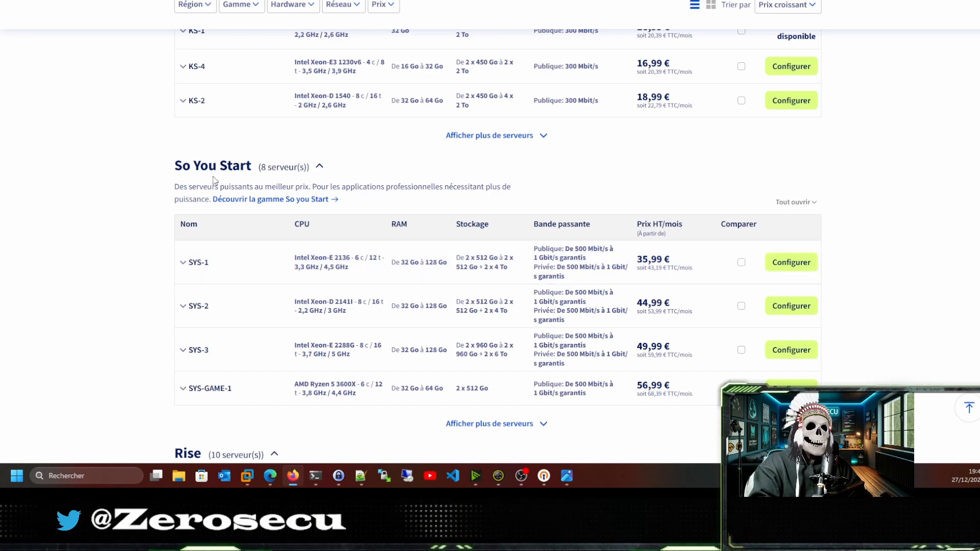
Open the SYS-1 server's configuration options and scroll through them.
click(801, 262)
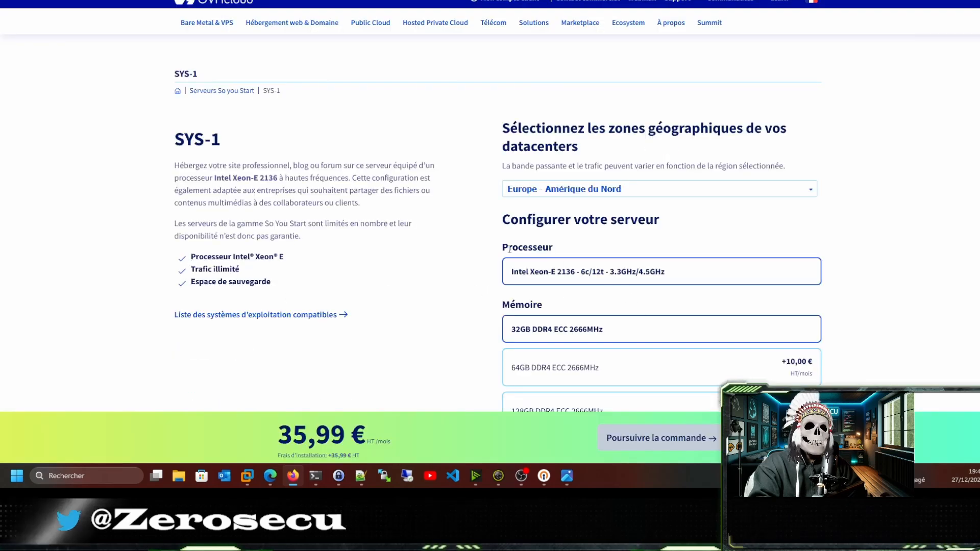
scroll(511, 255, down, 6)
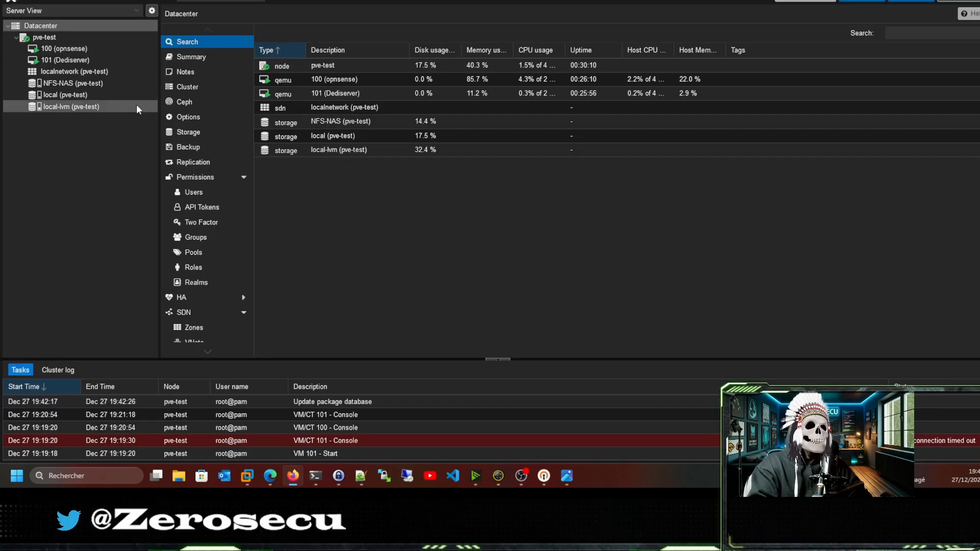
Review pve-test's network: vmbr0 with port ens33, the vmbr1 WAN bridge and the vmbr2 LAN bridge.
click(80, 38)
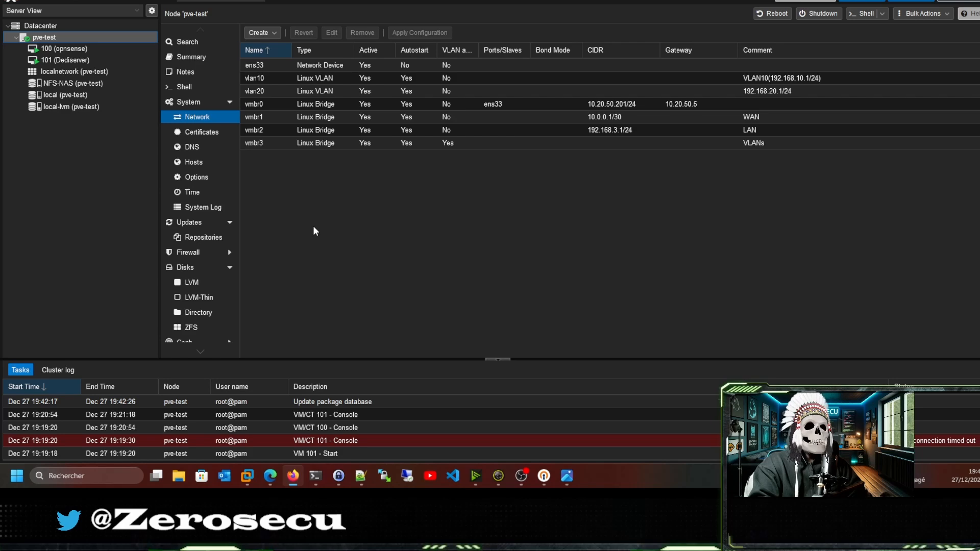
click(395, 105)
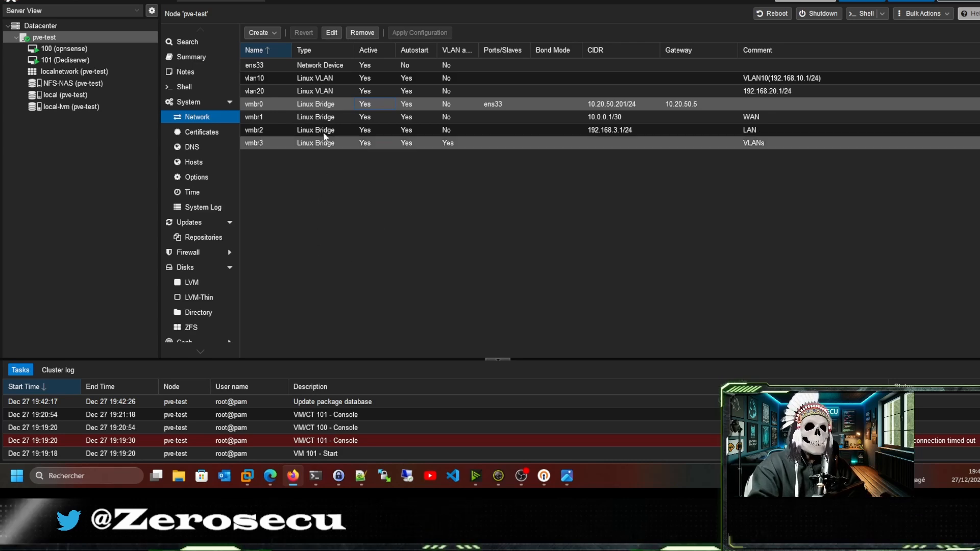
click(303, 121)
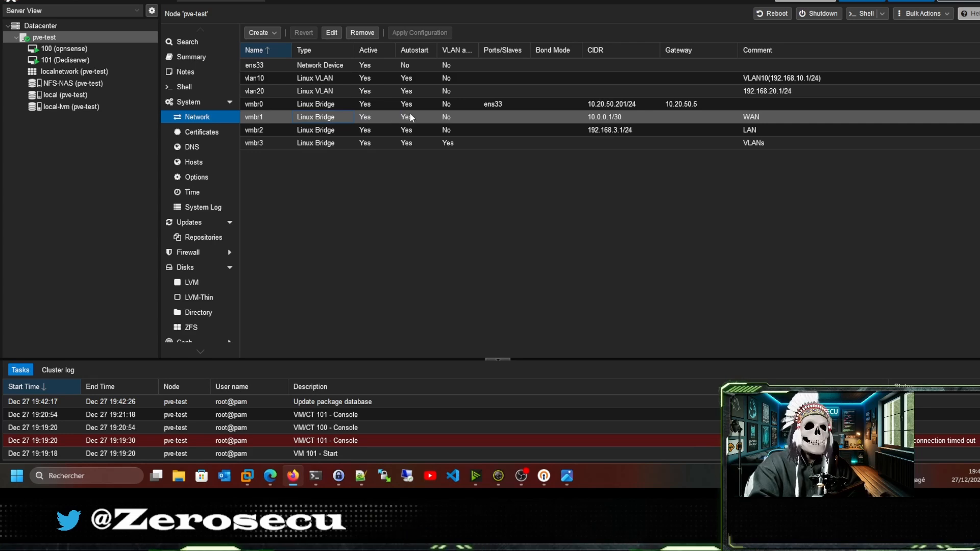
click(488, 105)
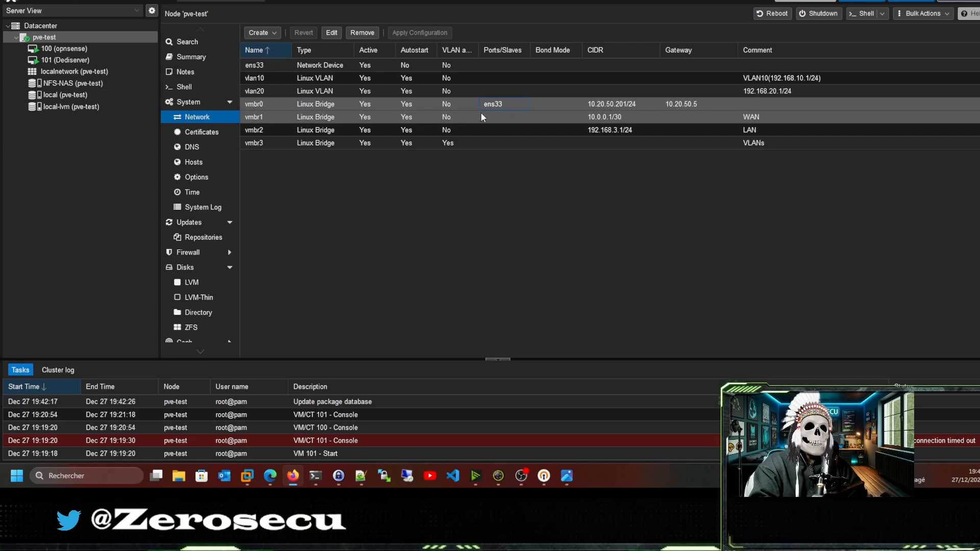
click(363, 131)
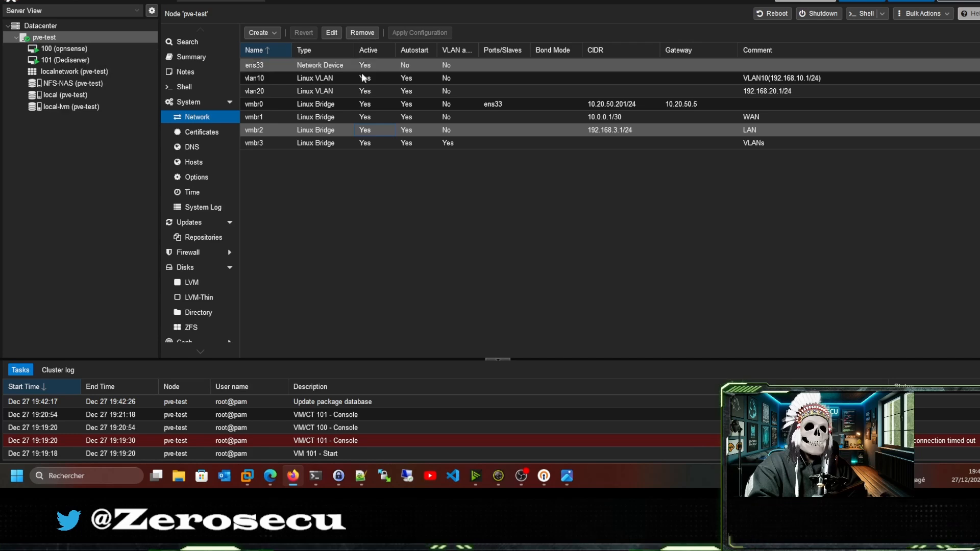
Inspect the VLAN-aware vmbr3 bridge and the vlan20 interface, then show VM 101 Dediserver's hardware.
click(342, 144)
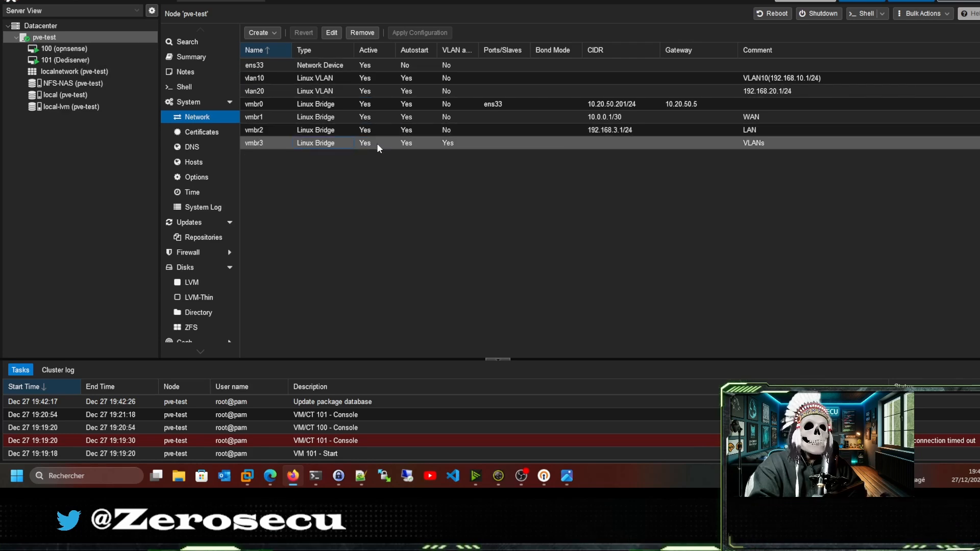
click(283, 92)
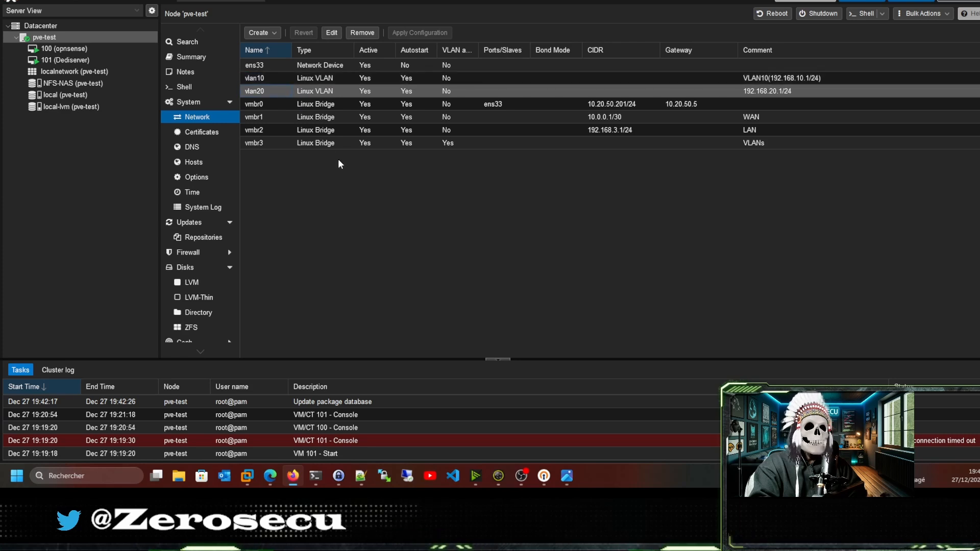
click(351, 144)
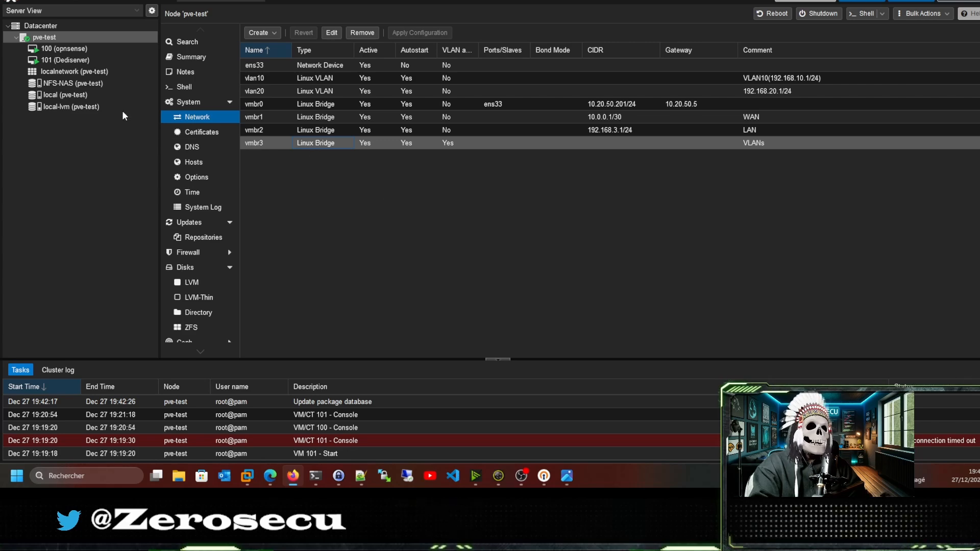
click(78, 60)
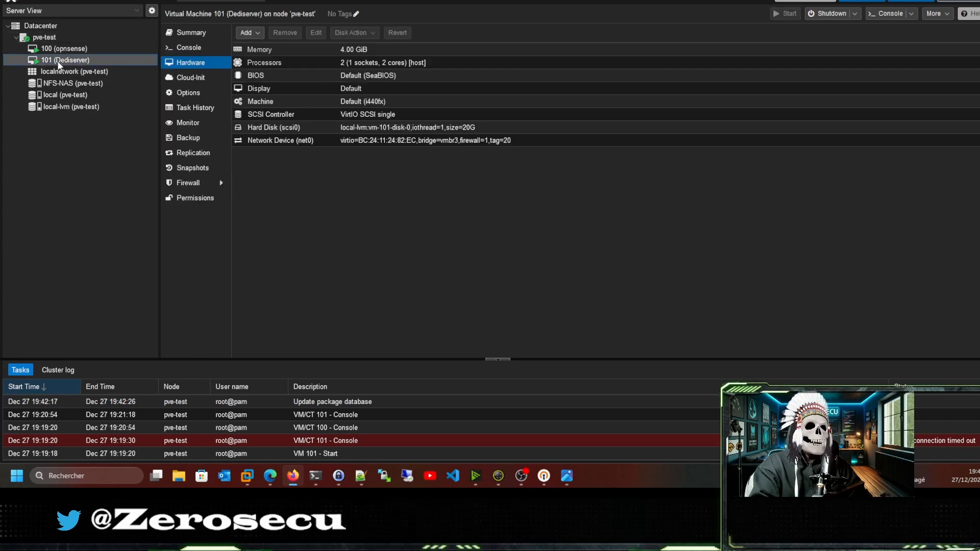
double_click(419, 141)
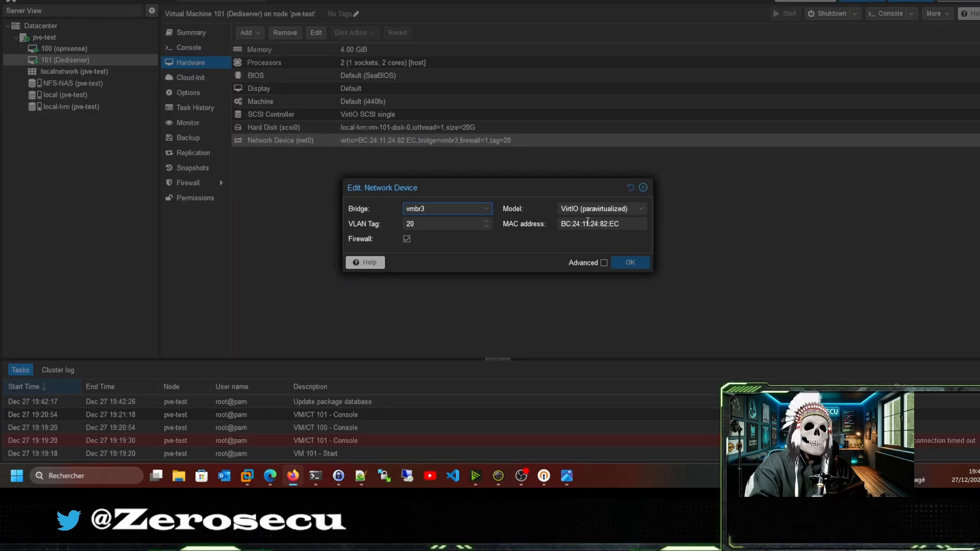
click(643, 188)
click(67, 36)
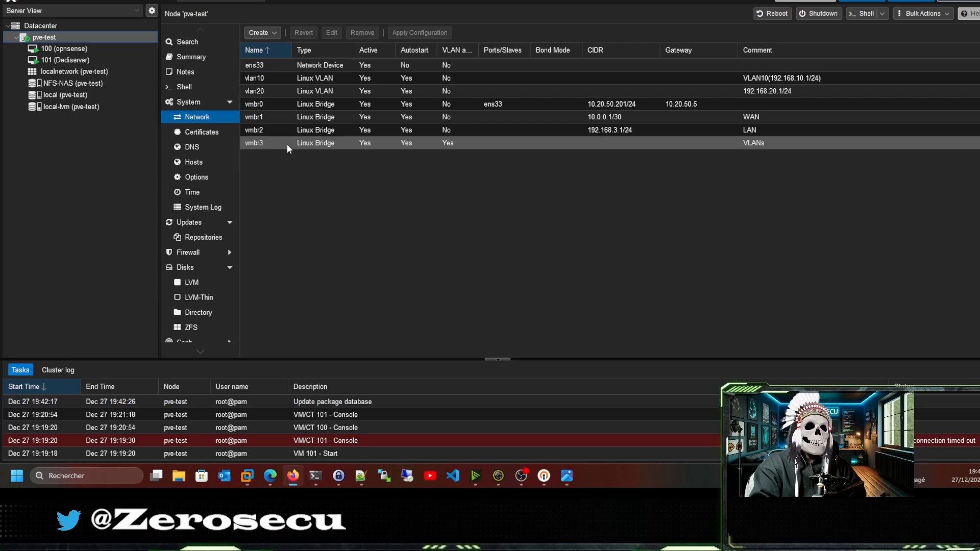
double_click(504, 145)
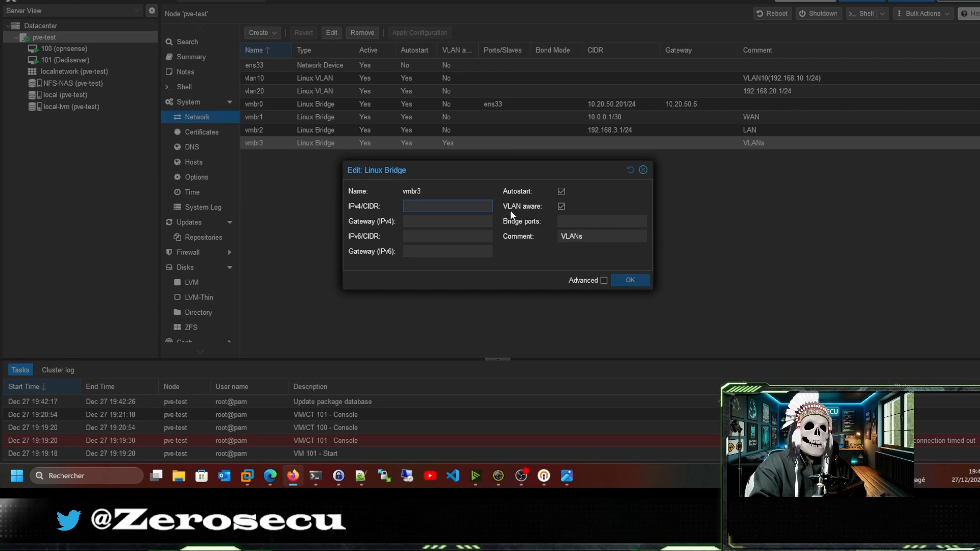
click(644, 170)
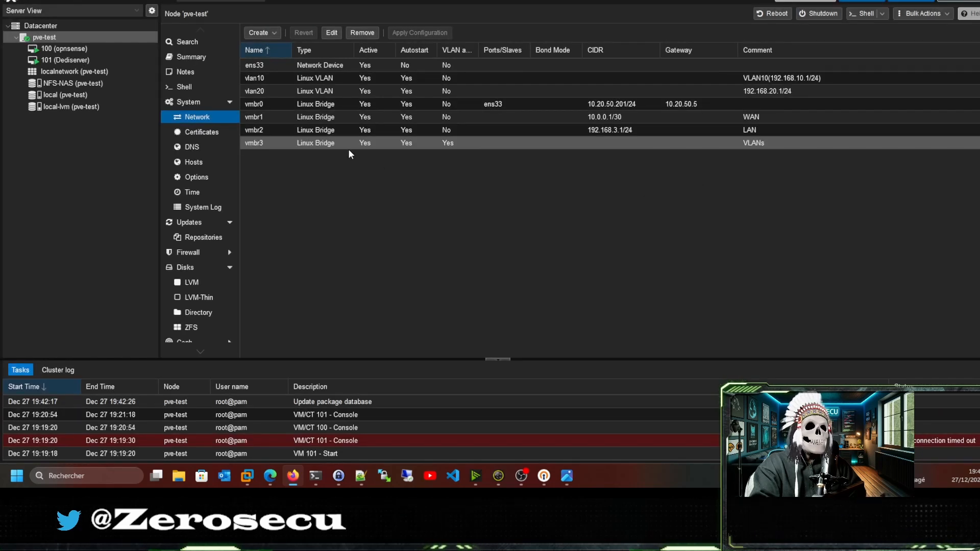
click(95, 62)
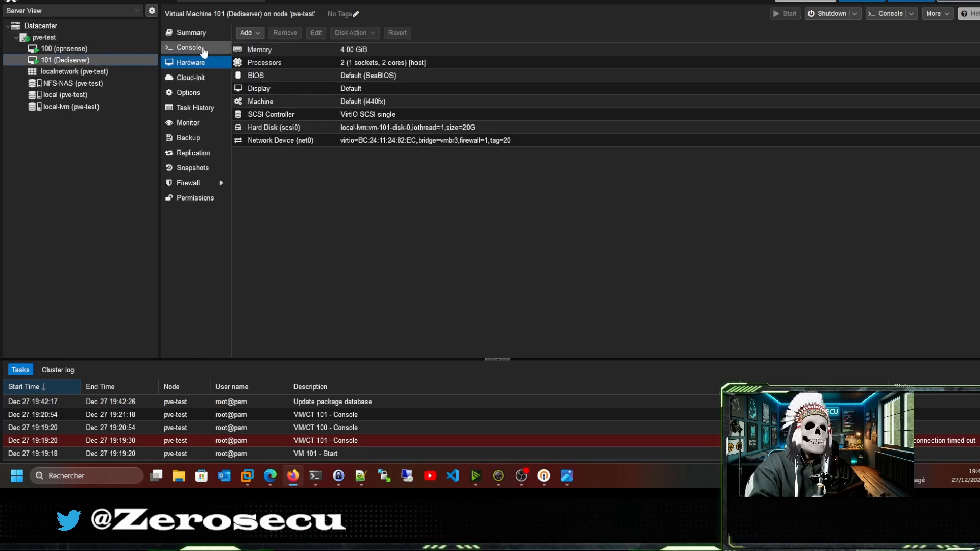
Check the Dediserver and OPNsense VM consoles, then launch a PowerShell window.
click(188, 48)
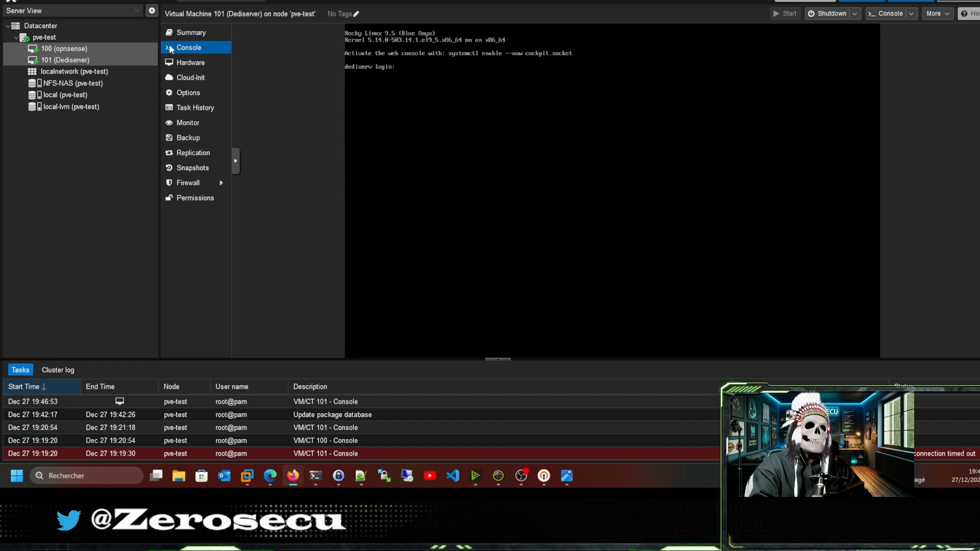
click(66, 40)
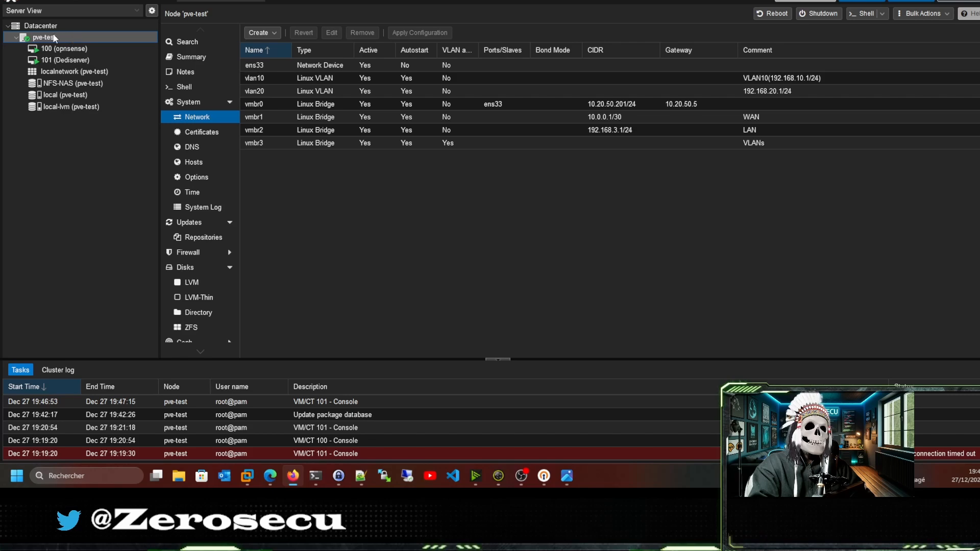
click(69, 49)
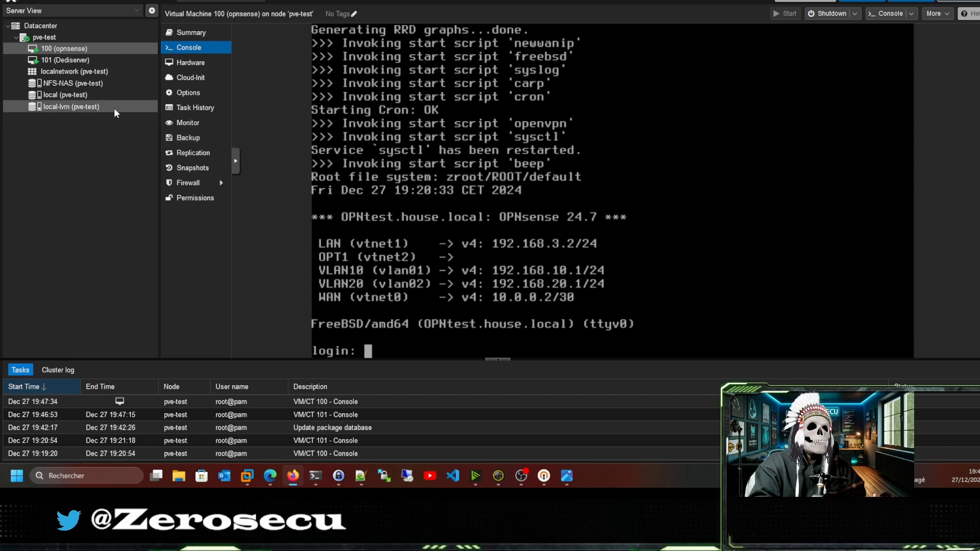
click(315, 476)
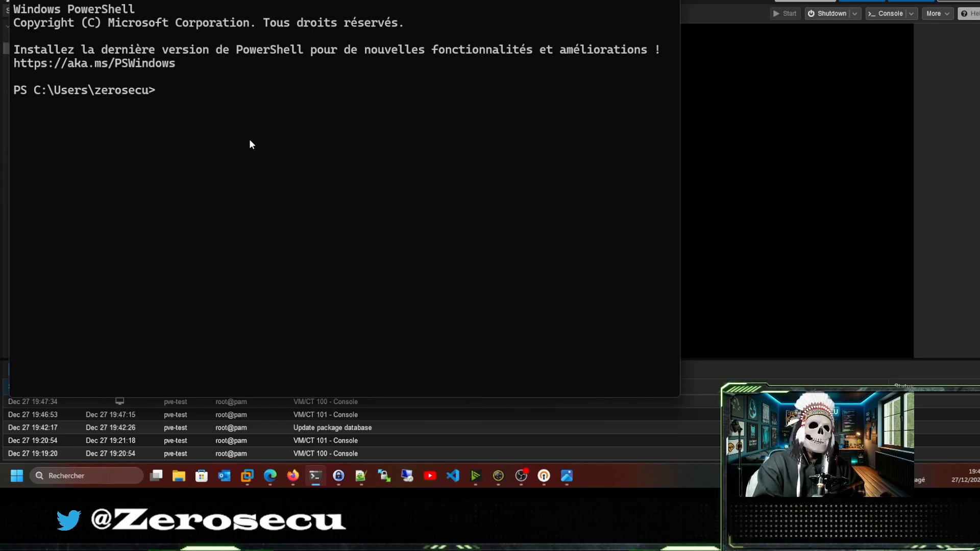
Rerun the tunnel command ssh -L 8084:192.168.3.2:80 pvetest, then switch back to Firefox.
key(Up)
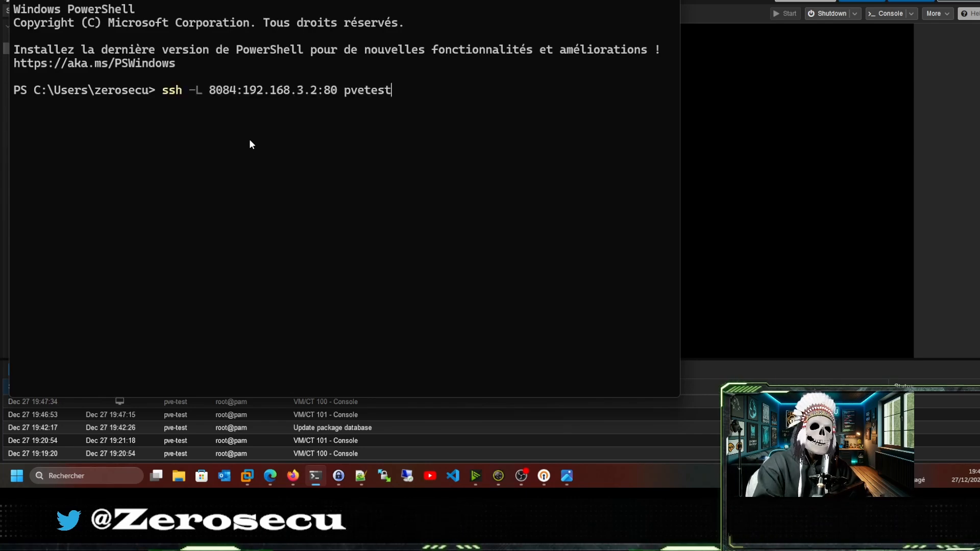
key(Left)
key(Left)
key(Left)
key(Left)
key(Left)
key(Left)
key(Left)
key(Left)
key(Left)
key(Left)
key(Left)
key(Left)
key(Left)
key(Left)
key(Left)
key(Left)
key(Left)
key(Left)
key(Left)
key(Left)
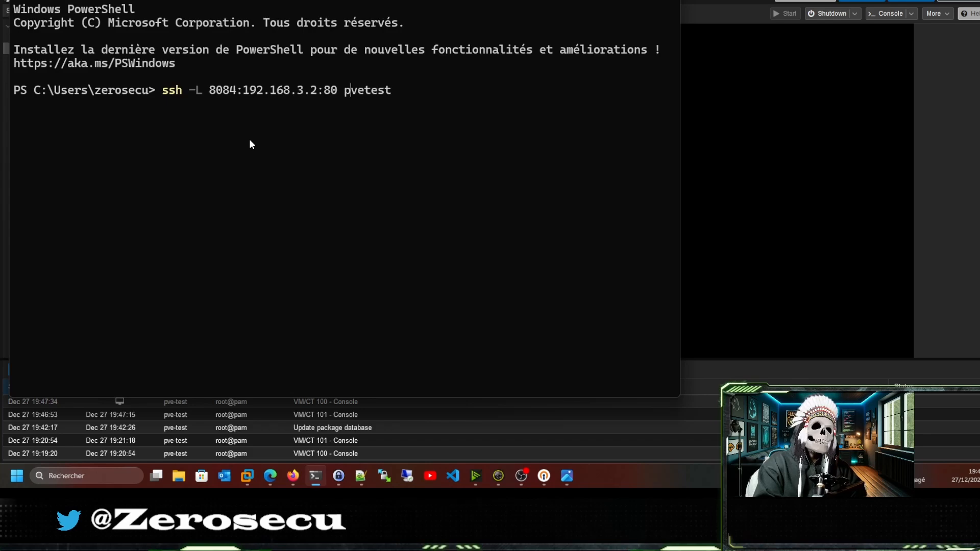
key(Left)
key(Left)
key(Left)
key(Left)
key(Left)
key(Left)
key(Left)
key(Left)
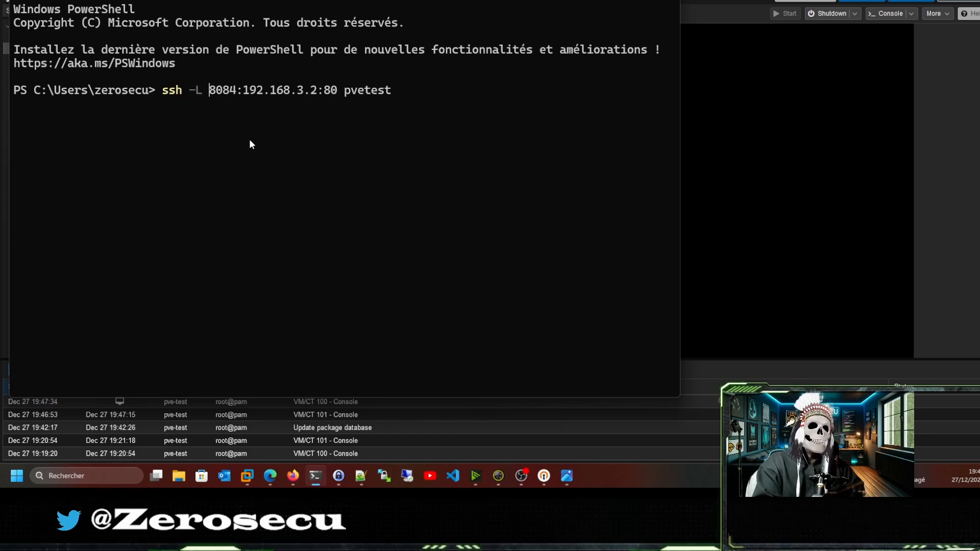
key(Right)
key(Right)
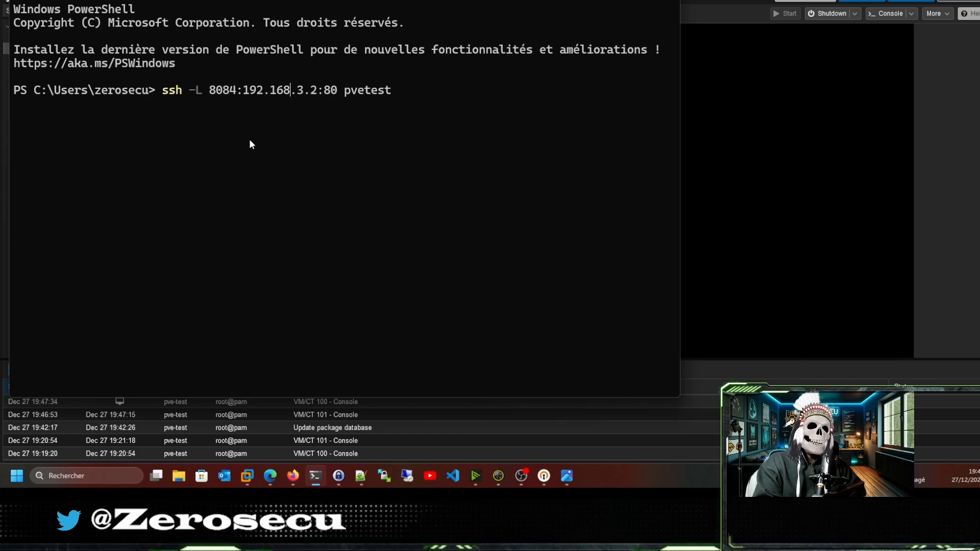
key(Right)
key(Right)
key(Right)
key(Right)
key(Right)
key(Right)
key(Right)
key(Right)
key(Right)
key(Right)
key(Right)
key(Right)
key(Right)
key(Right)
key(Right)
key(Right)
key(Left)
key(Left)
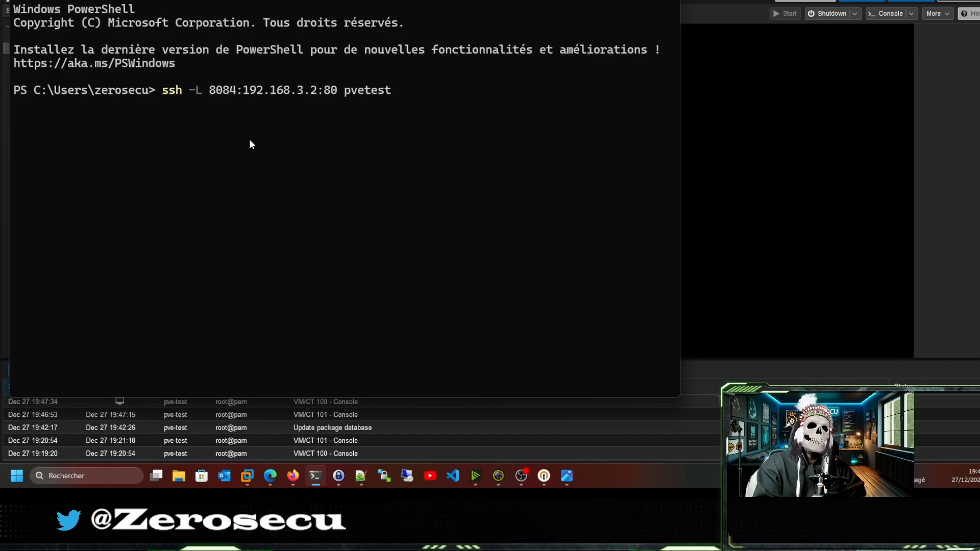
key(Right)
key(Right)
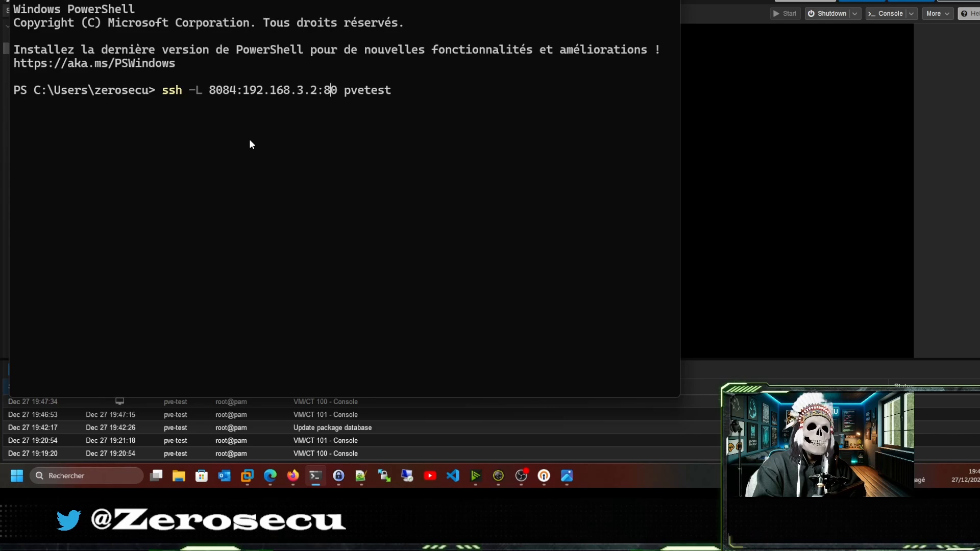
key(Right)
key(Right)
key(Right)
key(Right)
key(Right)
key(Right)
key(Right)
key(Right)
key(Right)
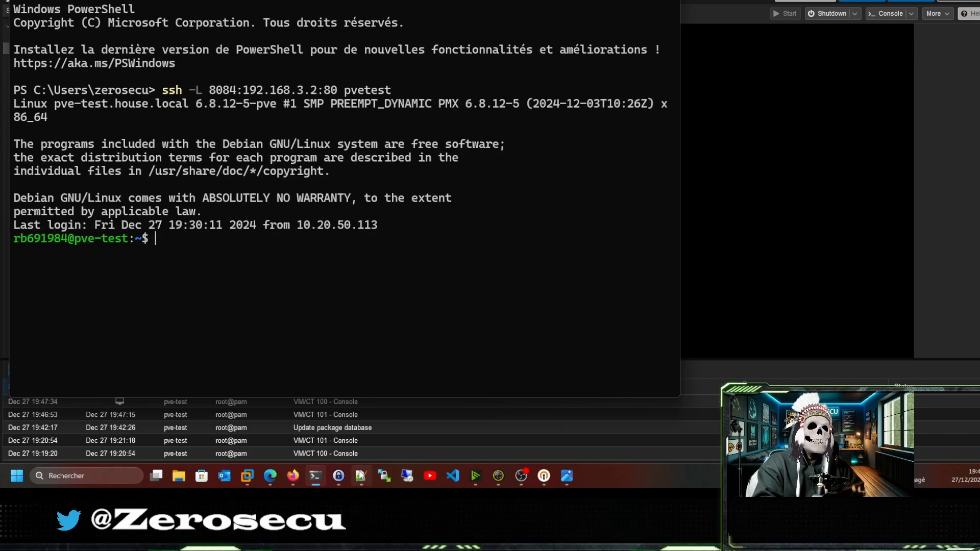
click(292, 476)
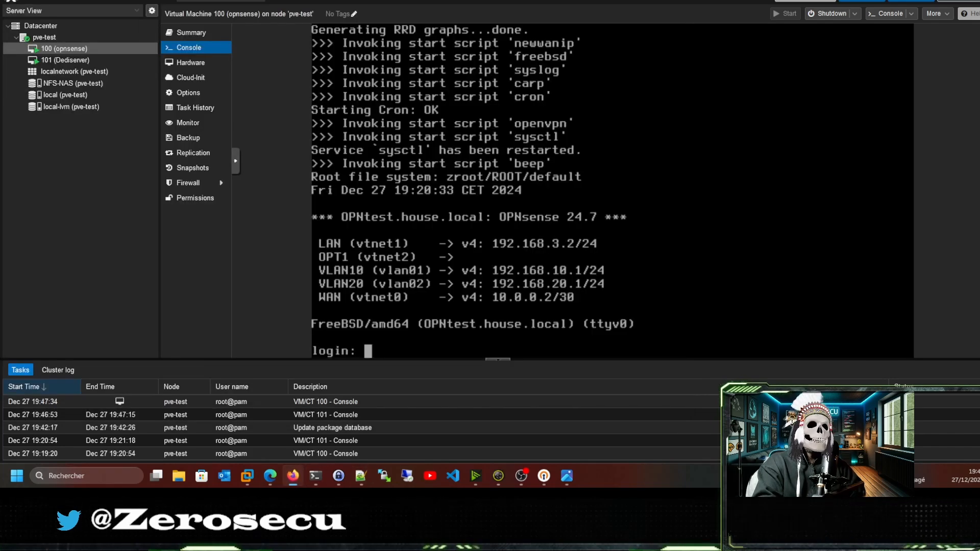
Sign in to OPNsense through the tunnel as root, declining to save the password.
key(ctrl+t)
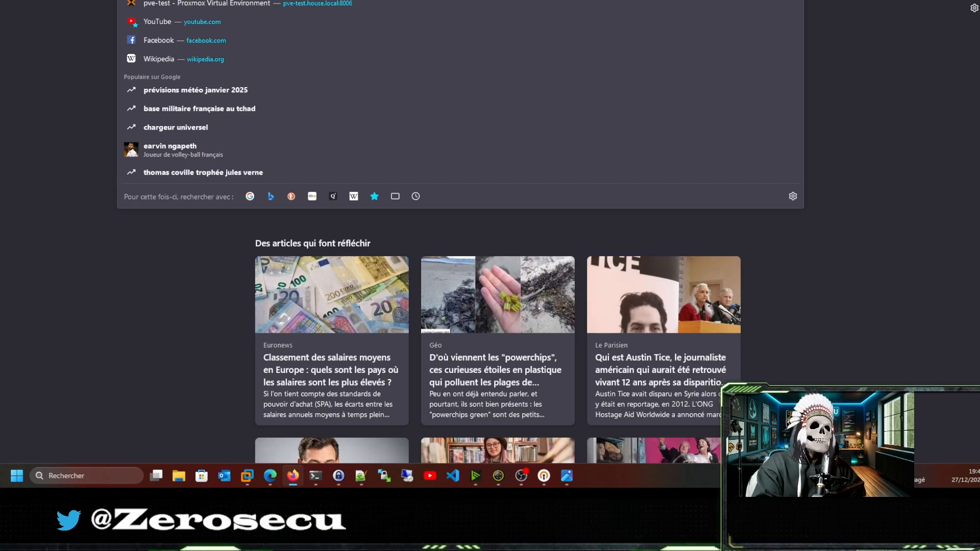
key(Return)
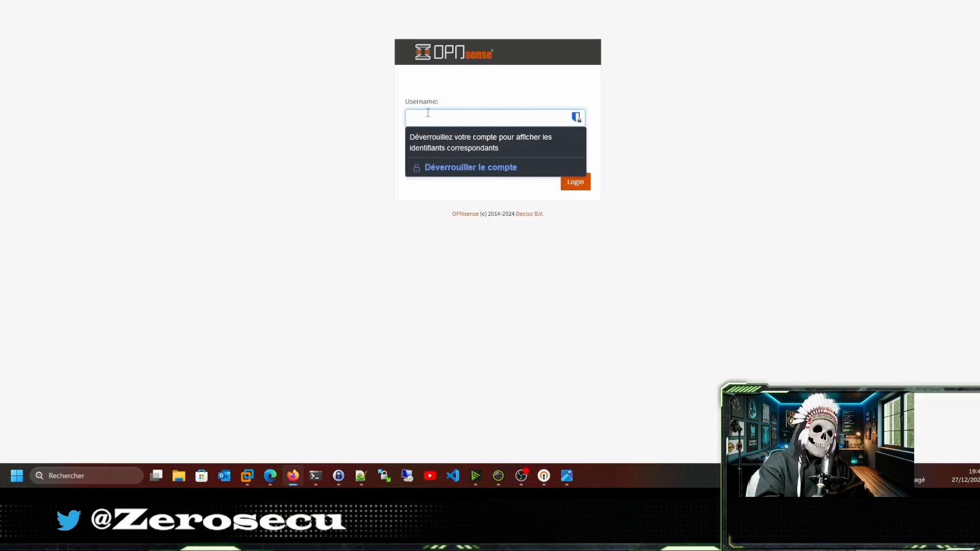
text(root)
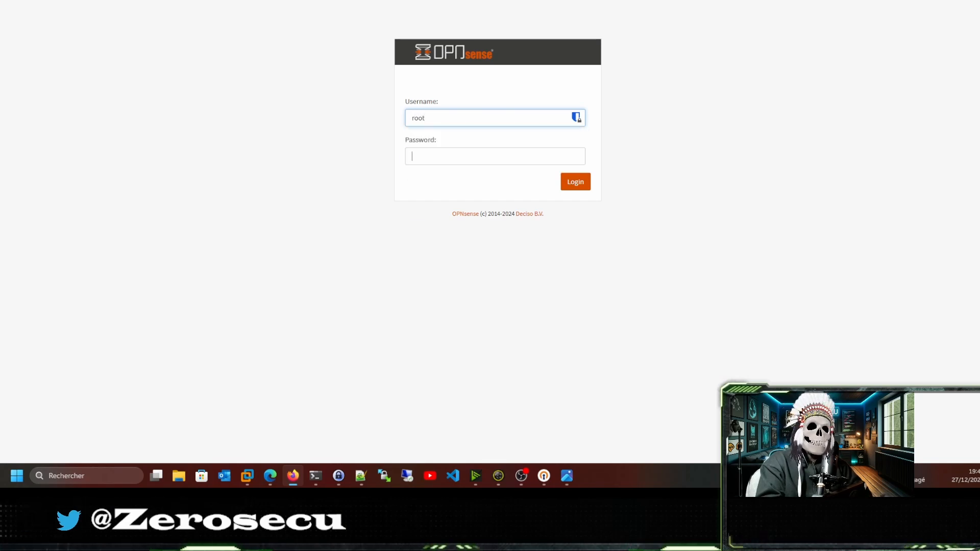
key(Tab)
text(oo)
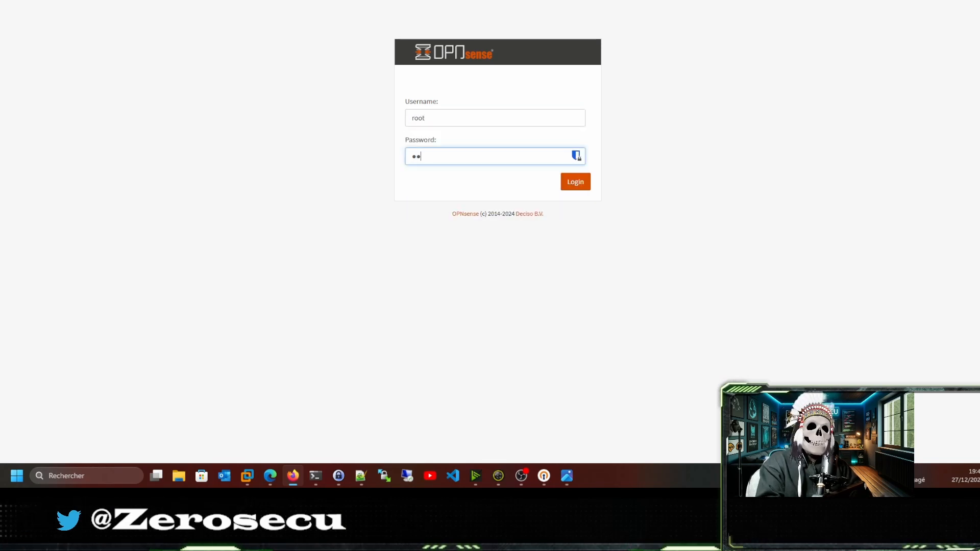
key(Return)
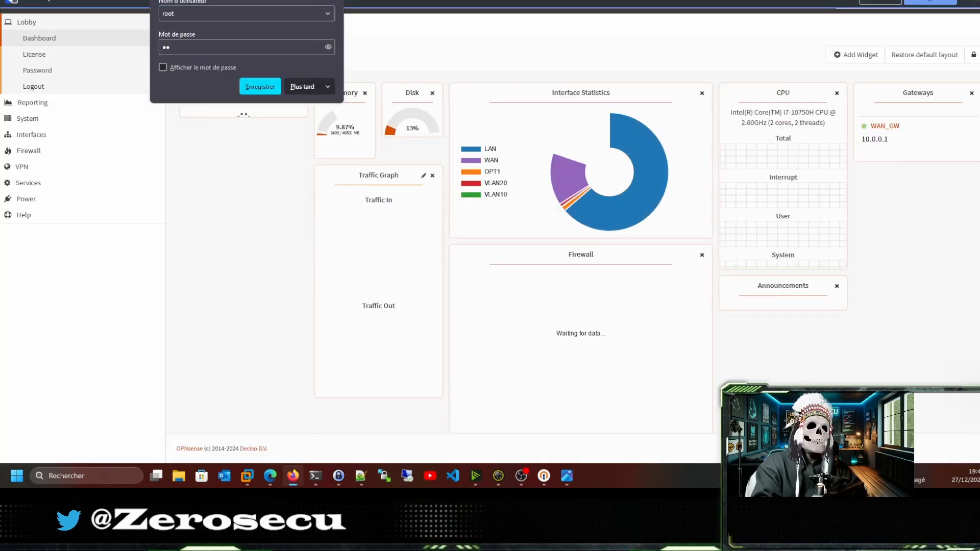
click(296, 87)
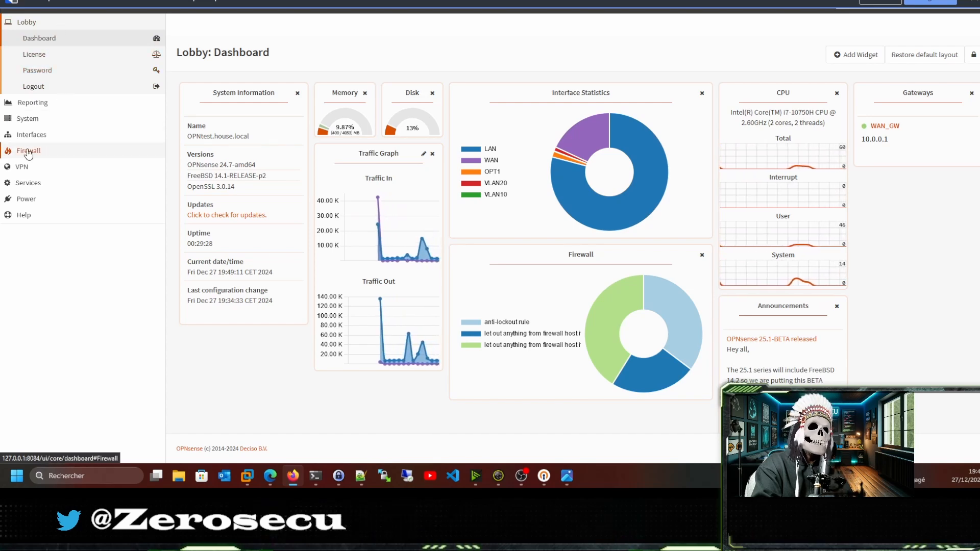
Navigate the menu to System > Trust > Authorities.
click(55, 135)
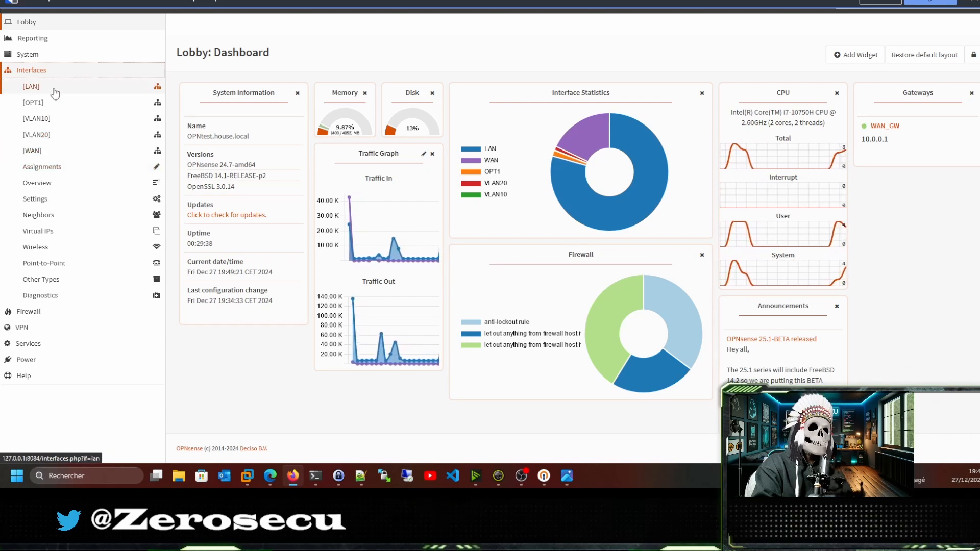
click(32, 328)
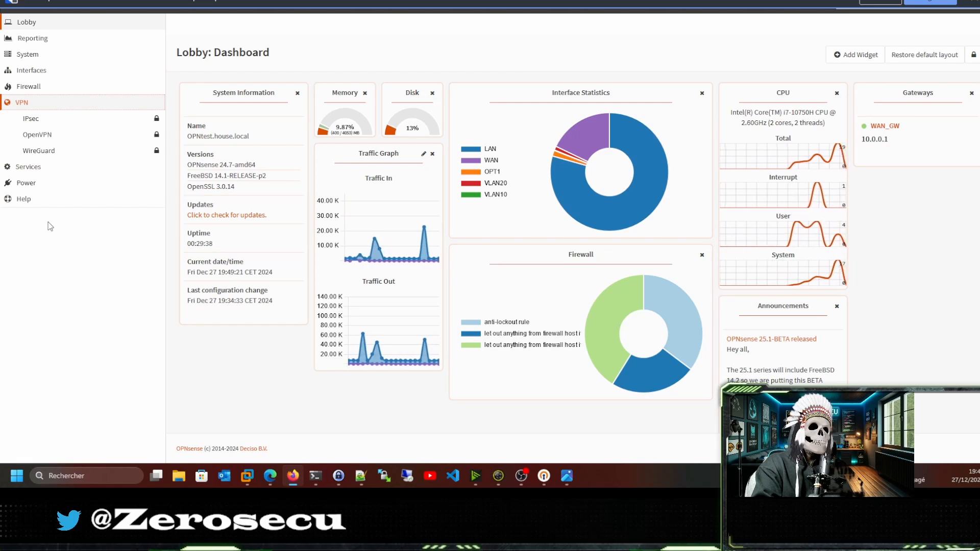
click(32, 55)
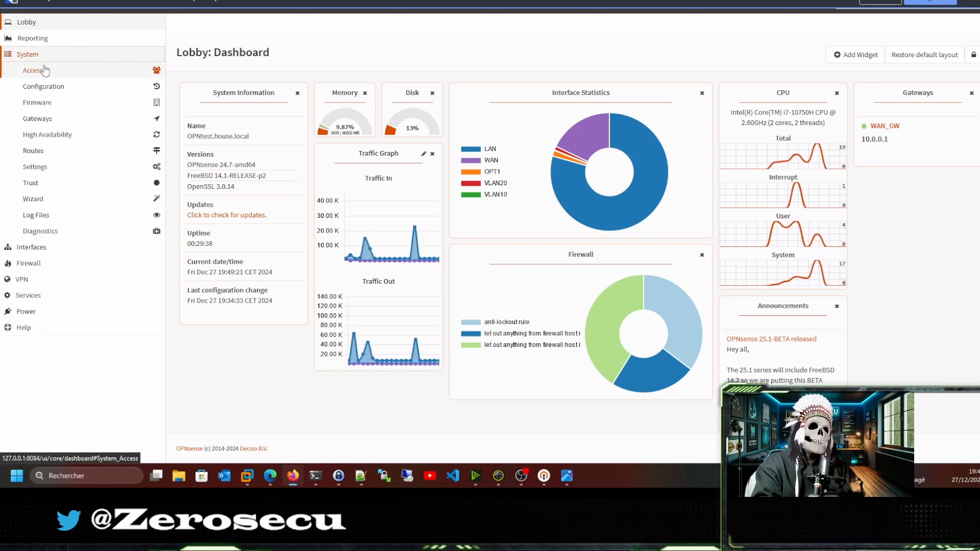
click(60, 185)
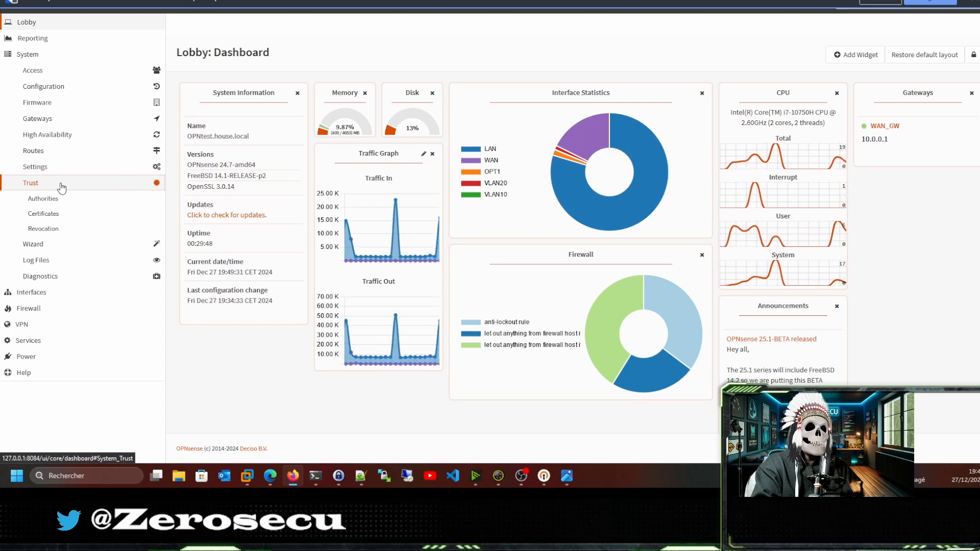
click(47, 201)
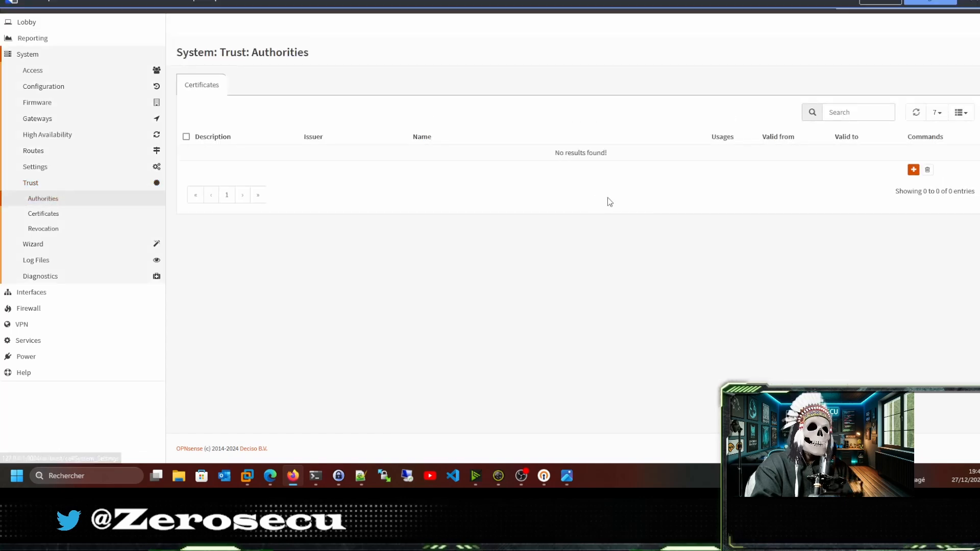
Start a new internal certificate authority with description VLAN20-OPNVPN.
click(913, 170)
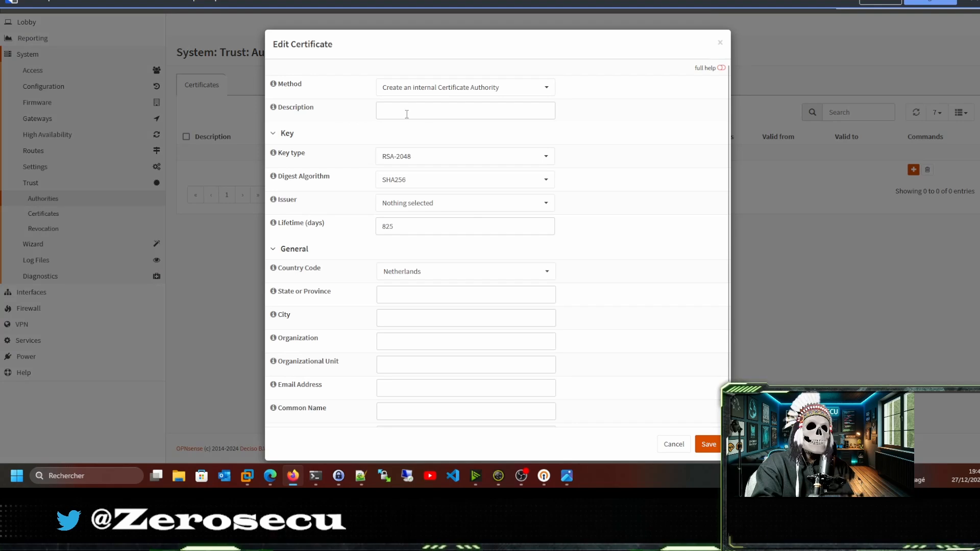
click(497, 89)
click(496, 90)
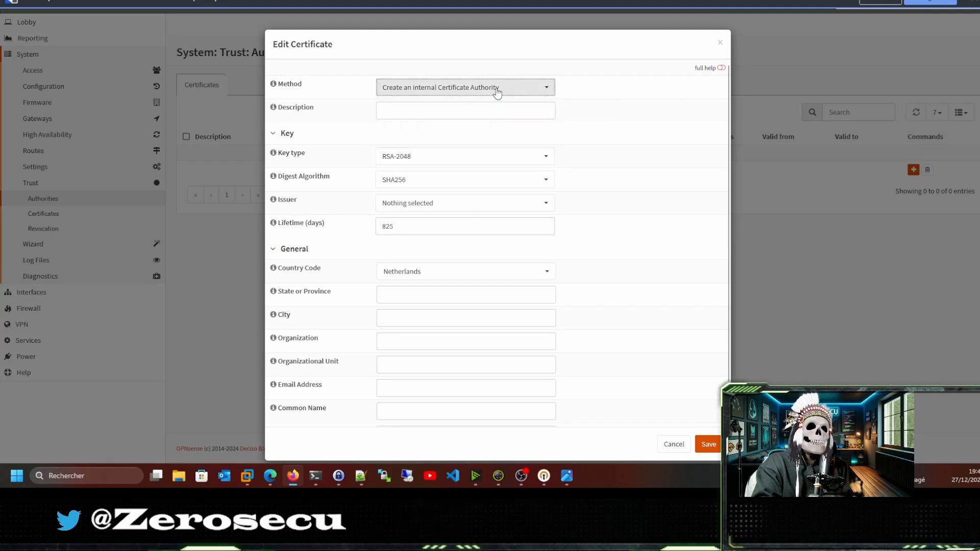
click(413, 112)
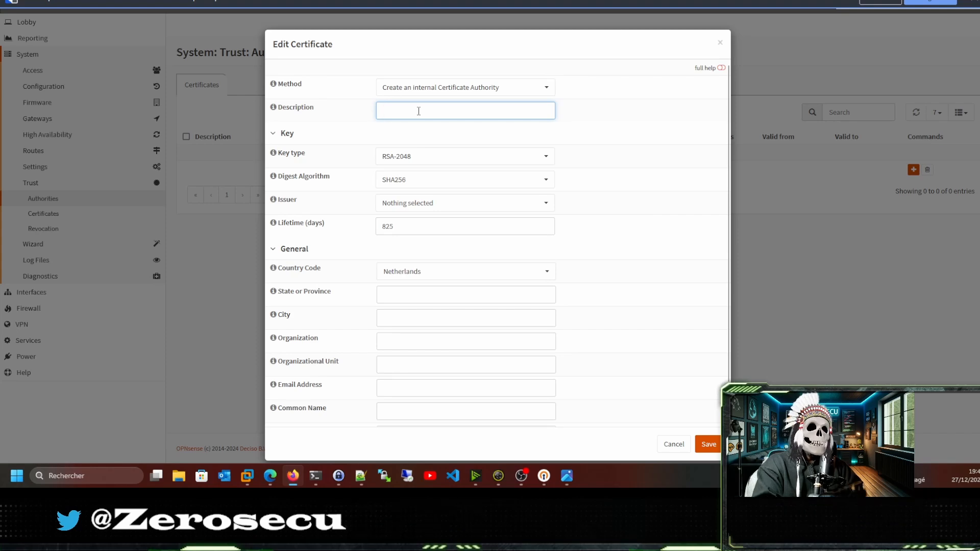
text(V)
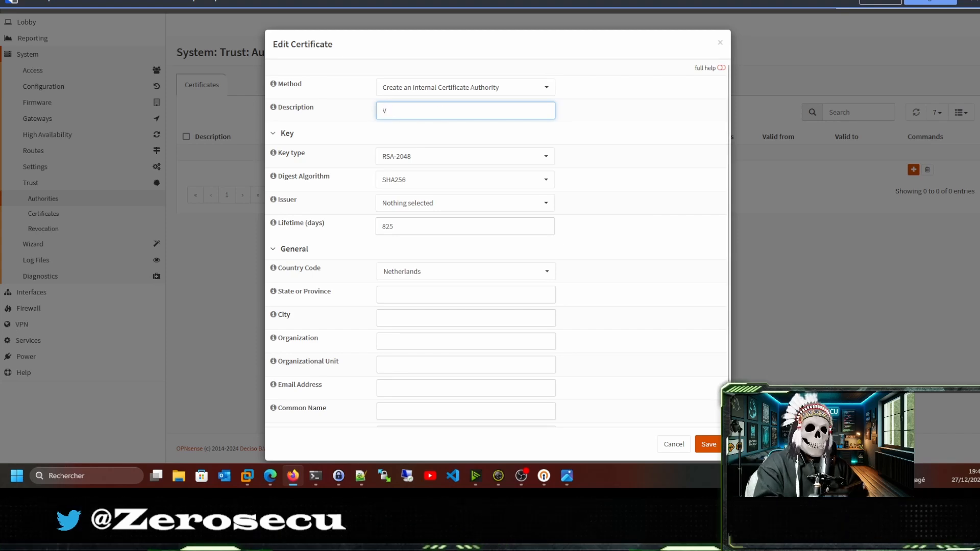
text(MAPN)
key(BackSpace)
key(BackSpace)
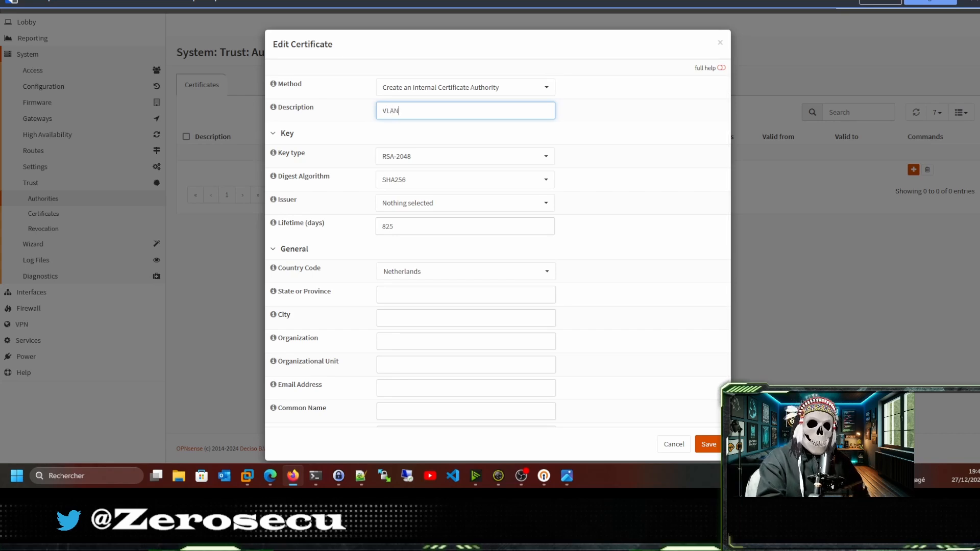
text(20)
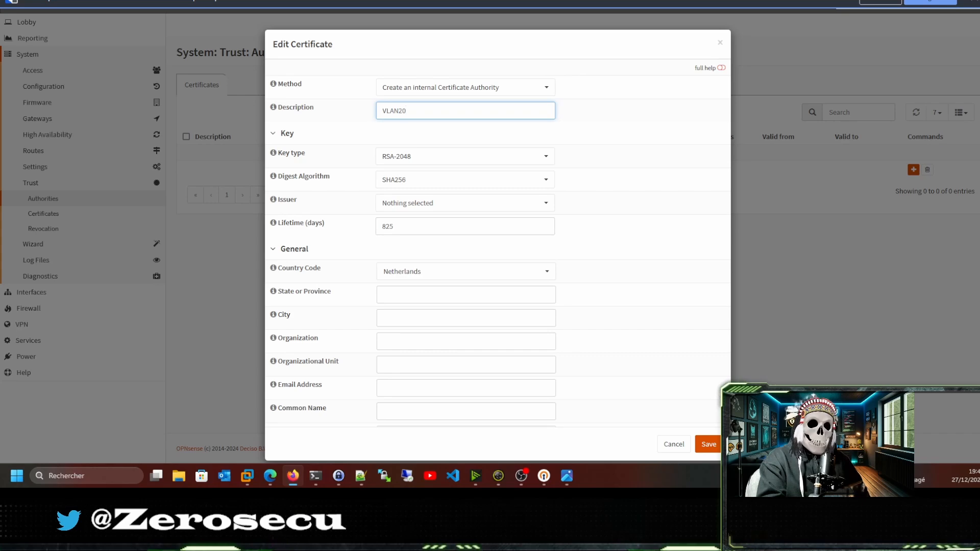
text(6OP)
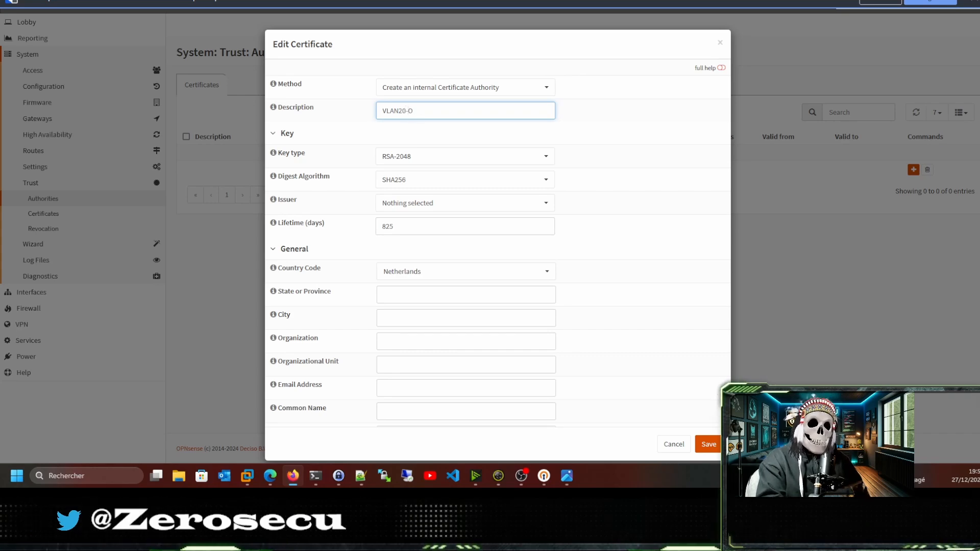
text(PNV)
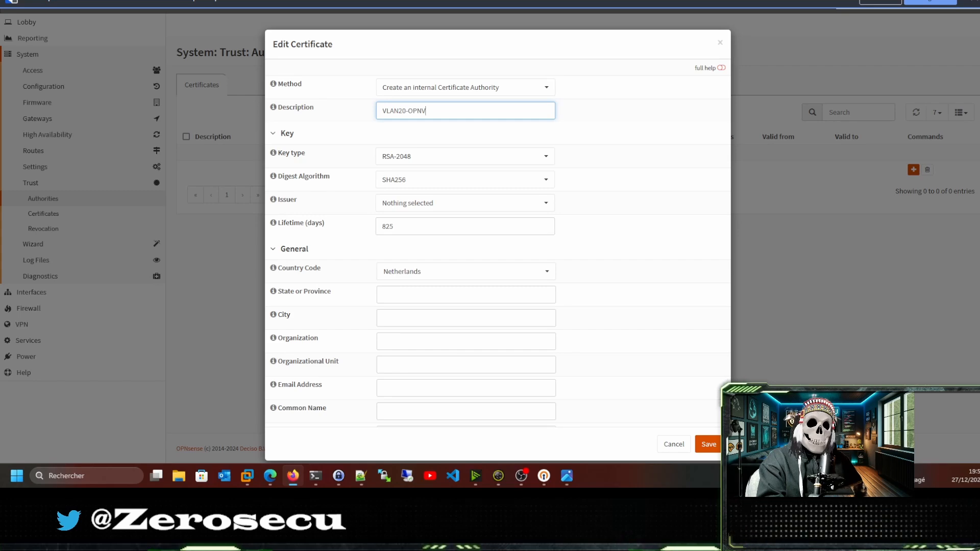
text(PN)
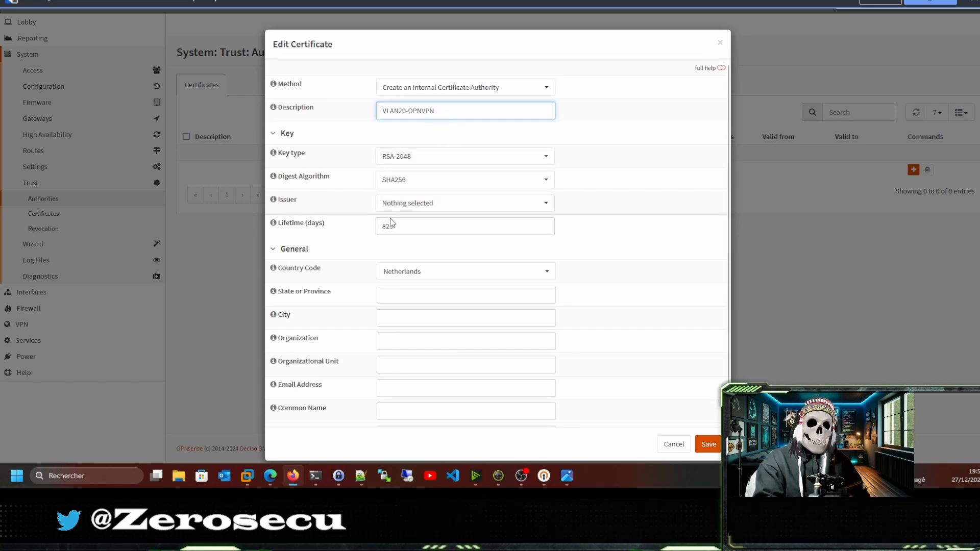
Fill in France, Ile de france, Paris, zerosecu and CN vlan20.zerosecu.lab, then save the CA.
click(432, 279)
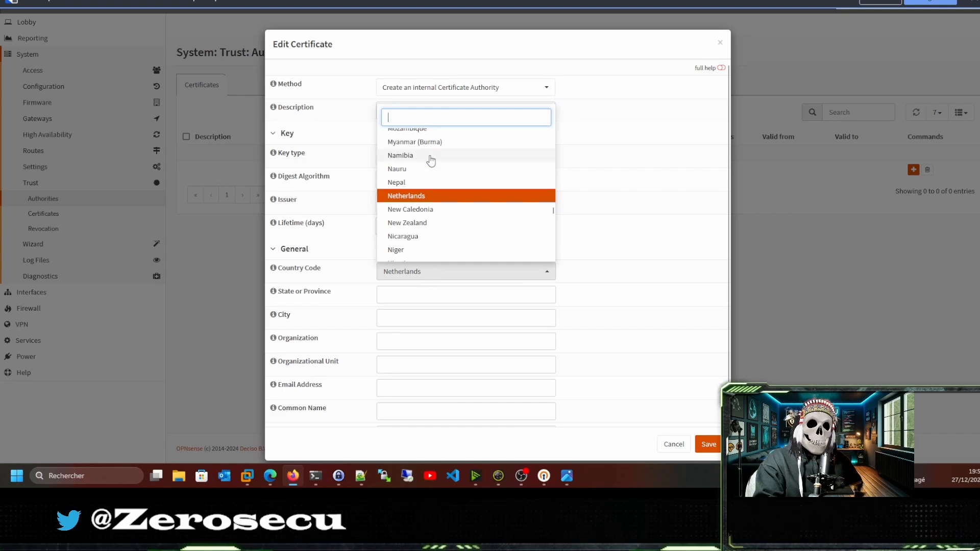
text(fr)
click(411, 186)
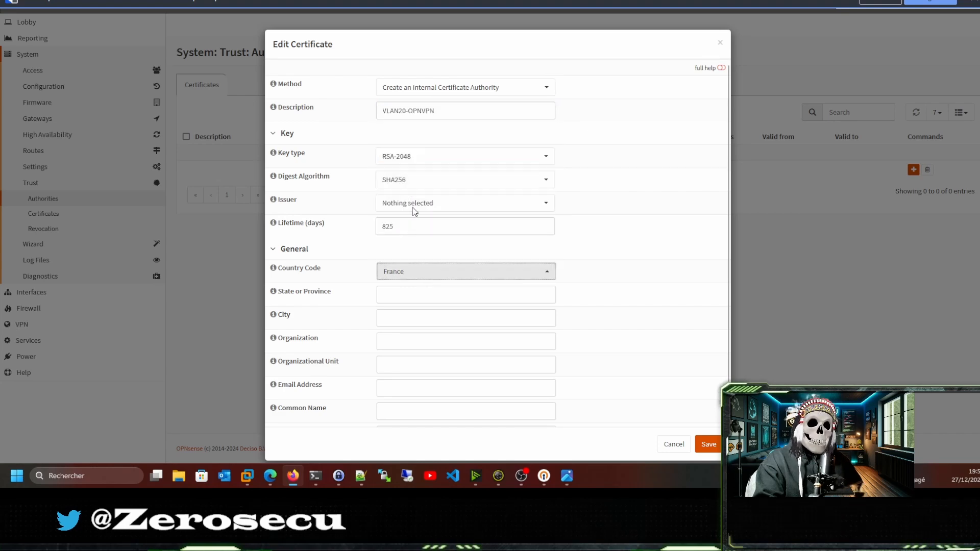
click(407, 293)
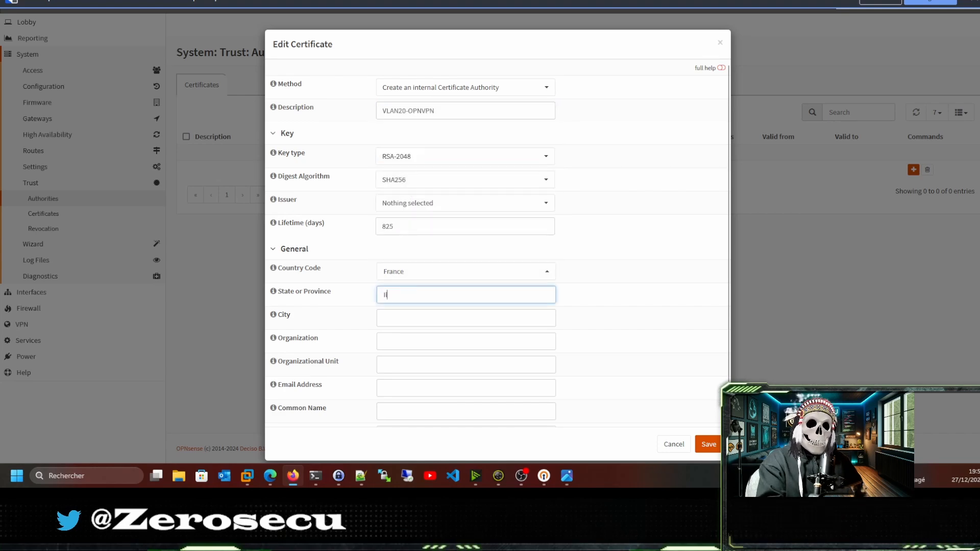
text(Ile de france)
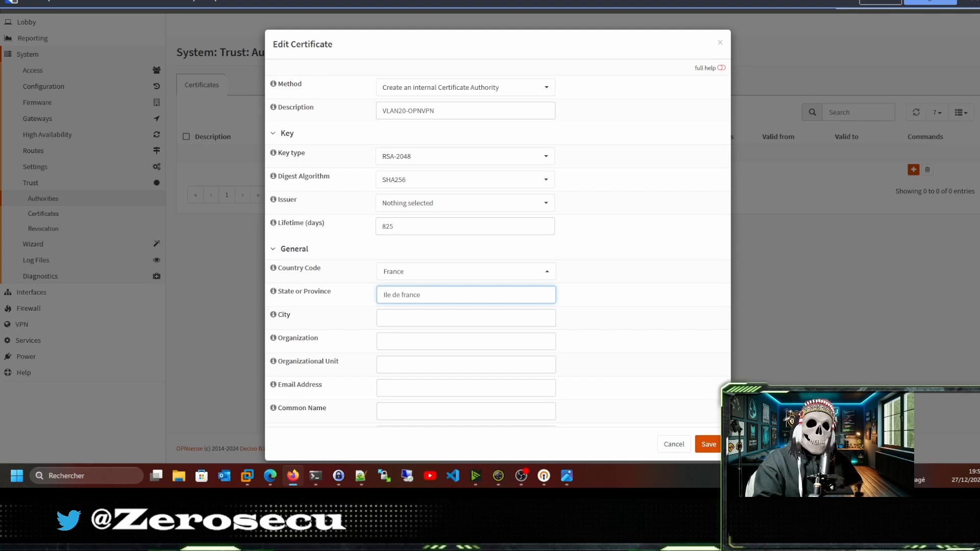
click(396, 322)
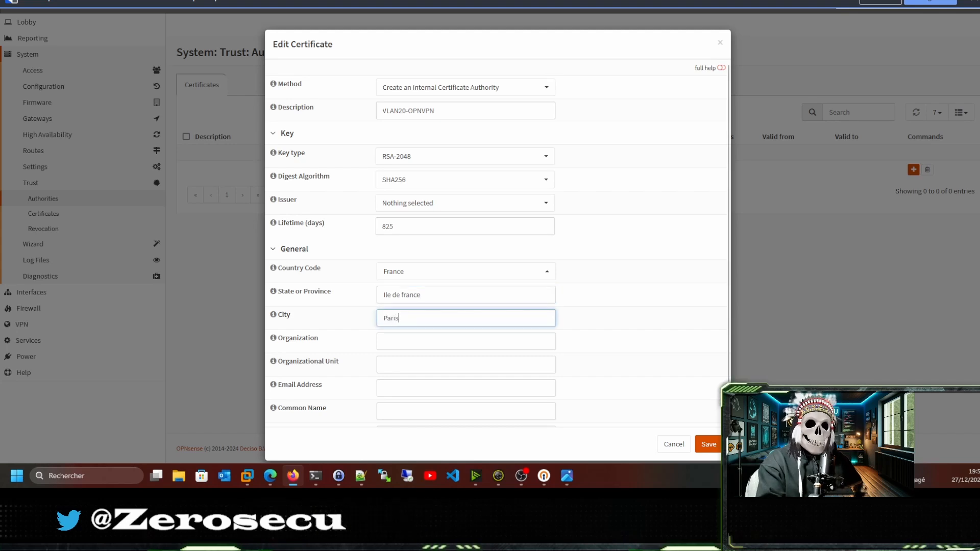
click(411, 345)
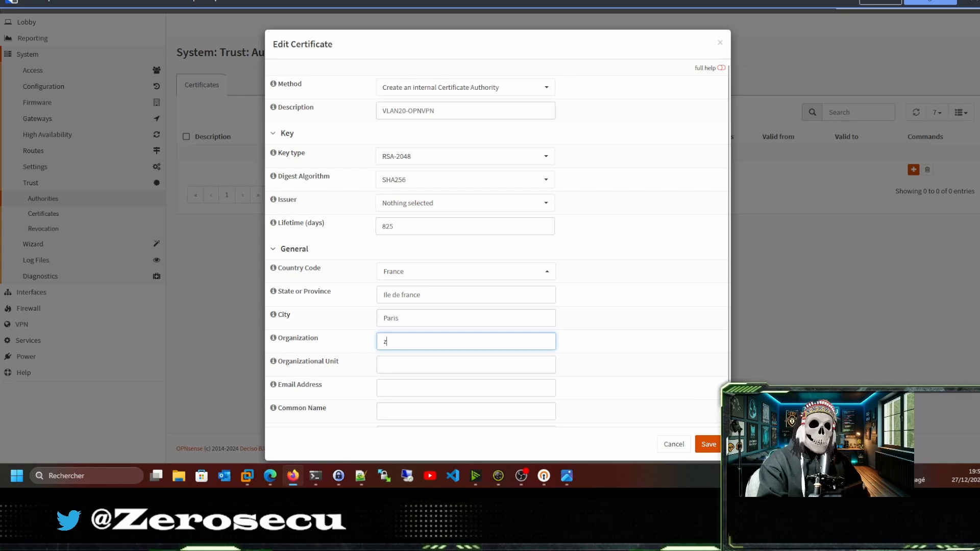
text(zerosec)
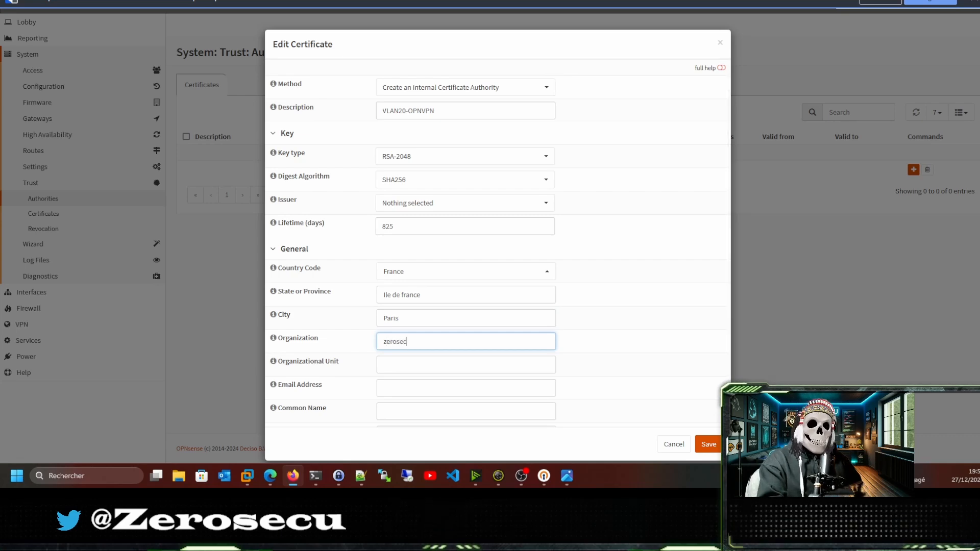
text(u)
click(407, 411)
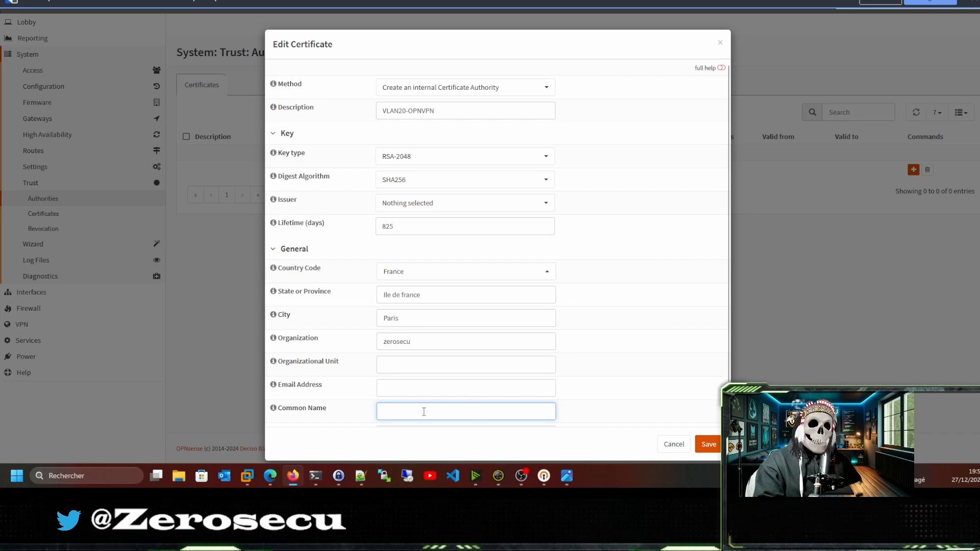
text(vlan2)
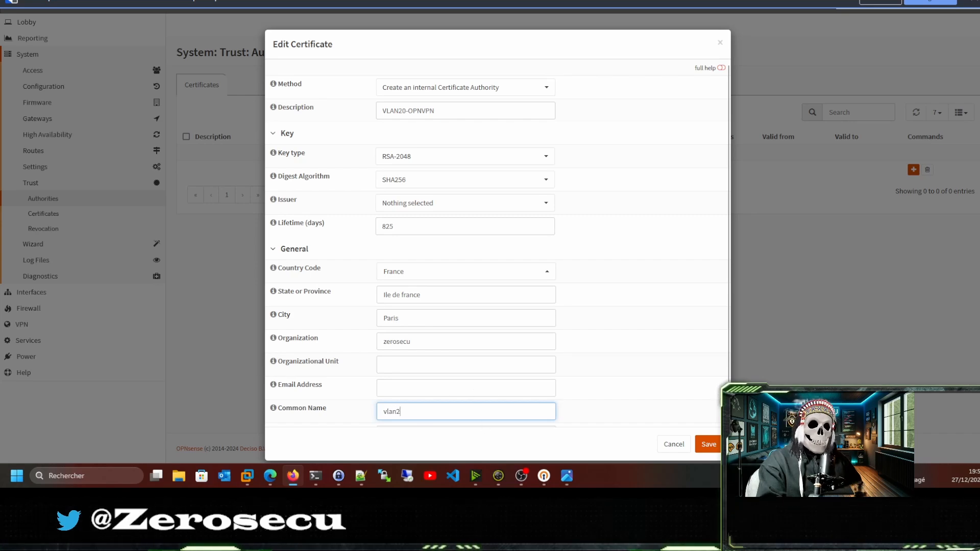
text(0.ze)
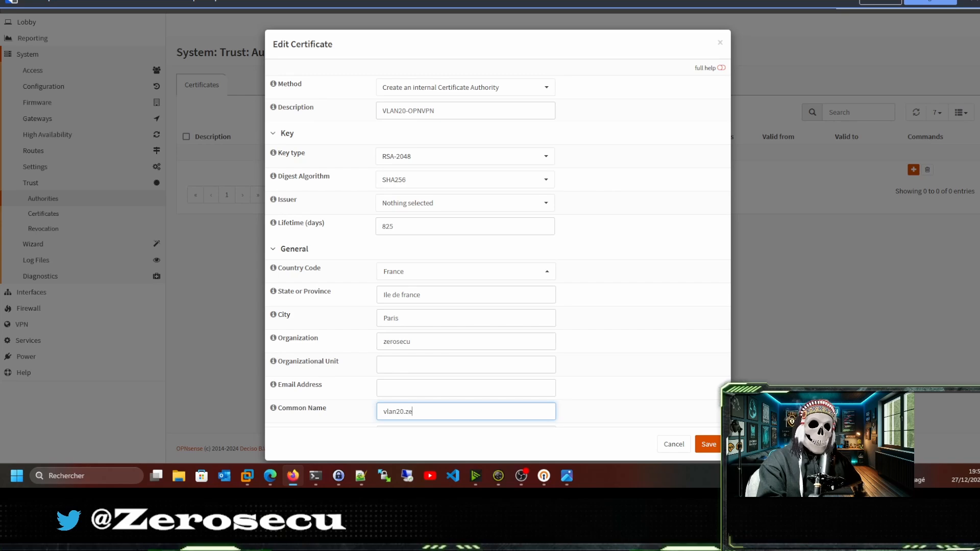
text(ro)
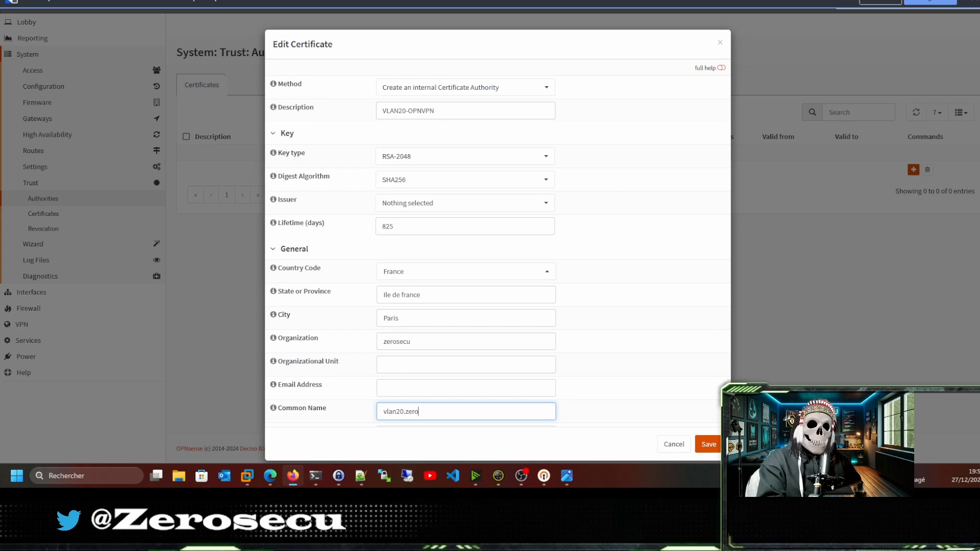
text(s)
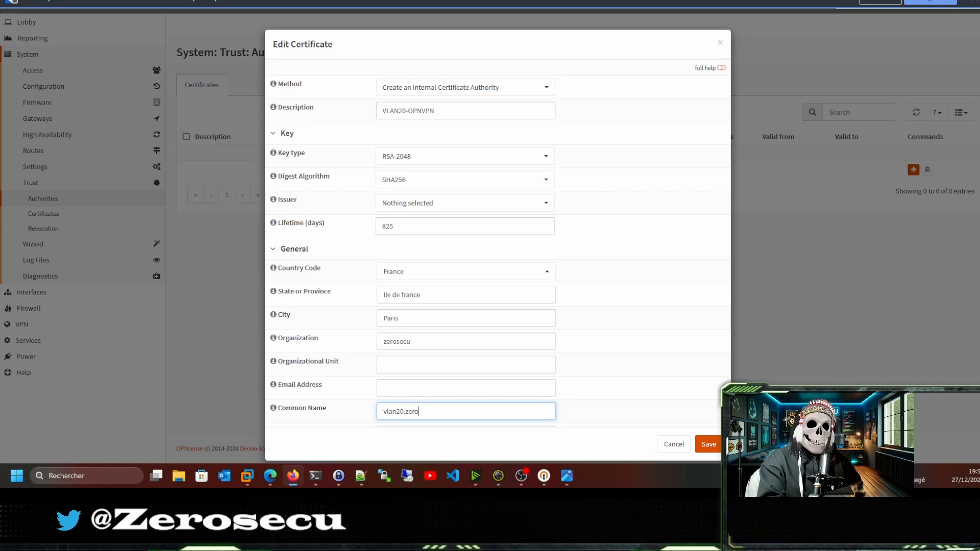
text(secu)
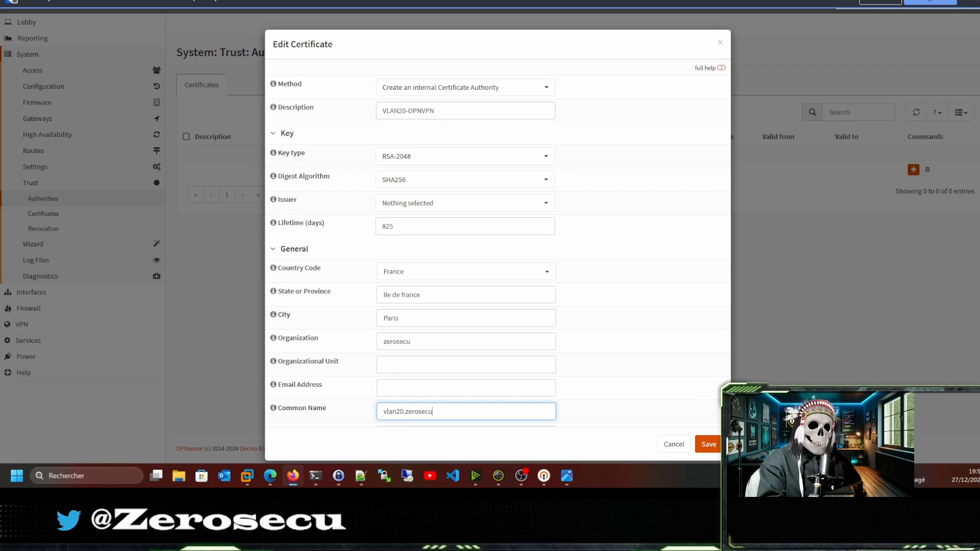
text(.)
text(lab)
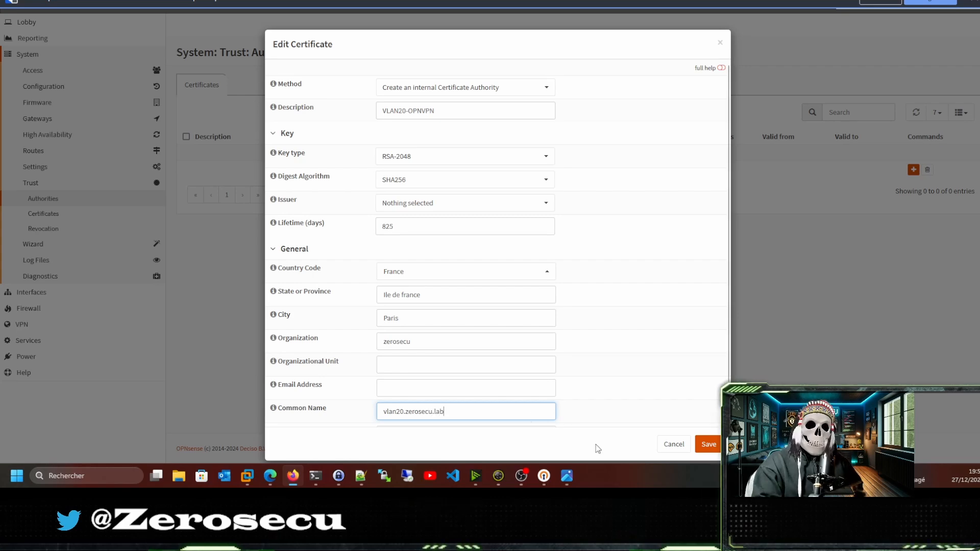
click(707, 444)
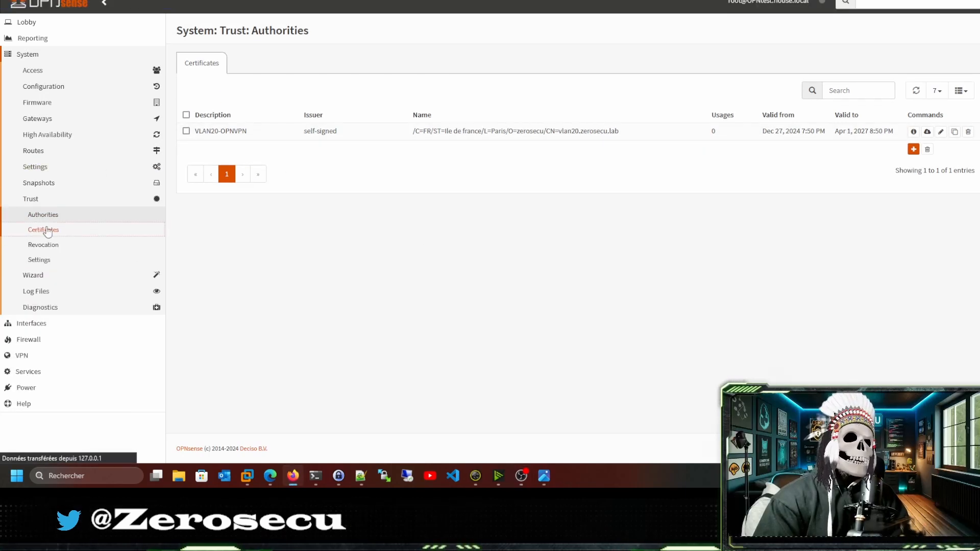
Start a new Server Certificate with description VPN-SSL-REMOTE-ACCESS.
click(44, 230)
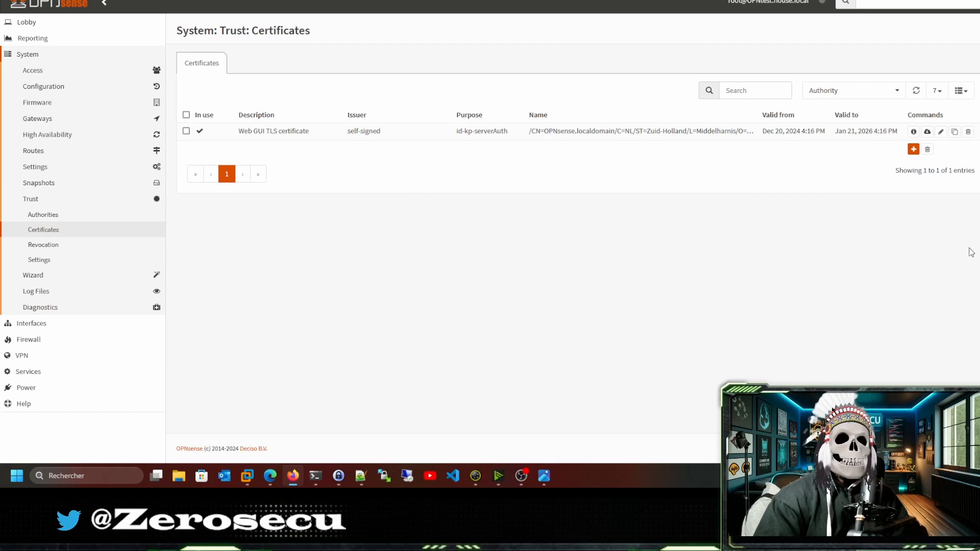
click(913, 149)
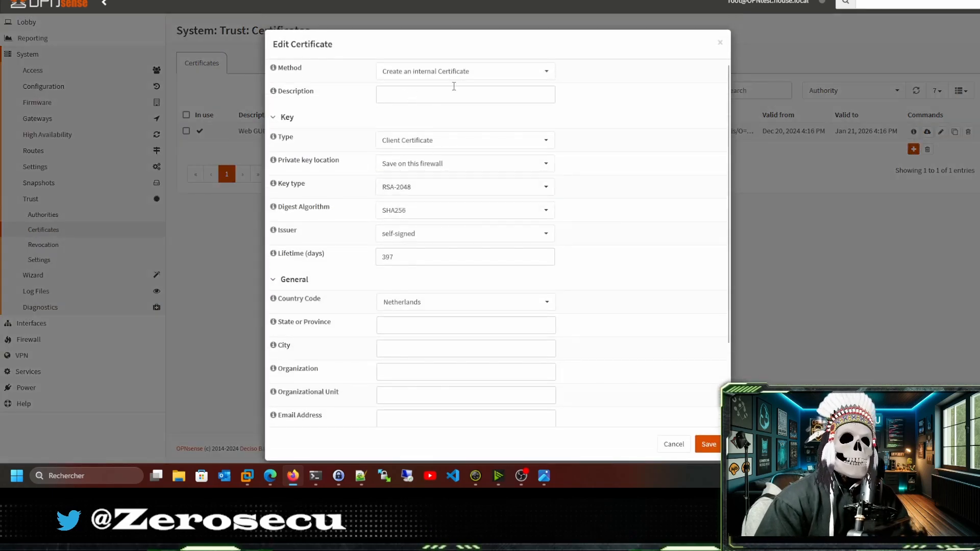
click(420, 97)
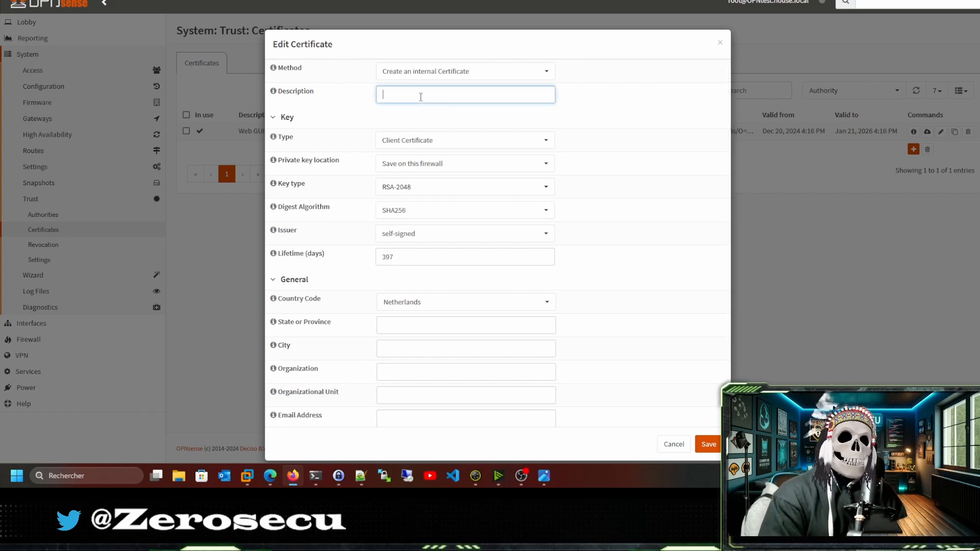
text(VP)
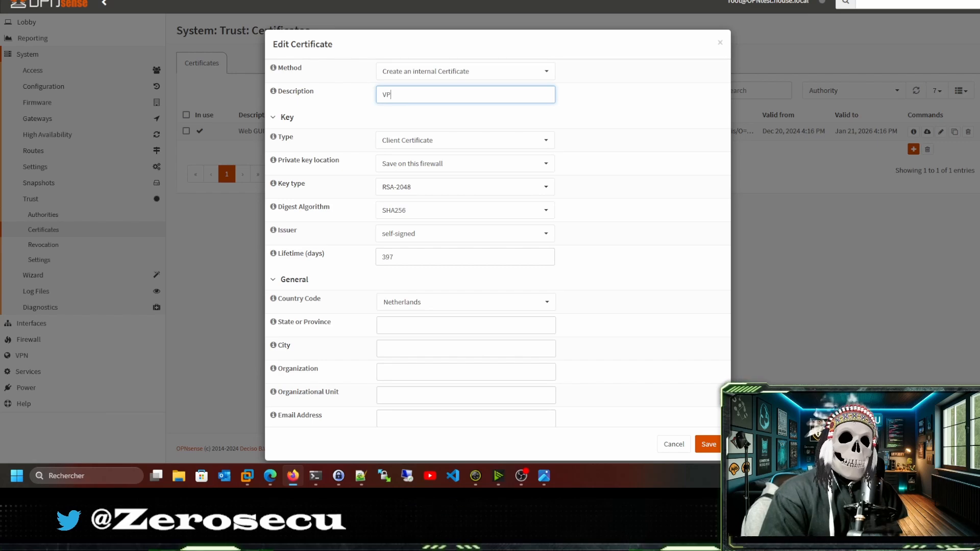
text(N-)
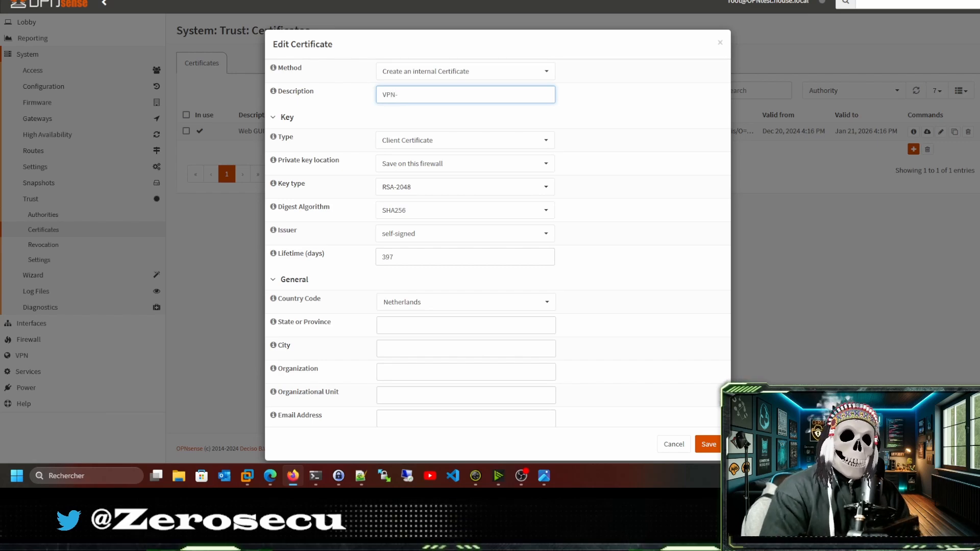
text(SS)
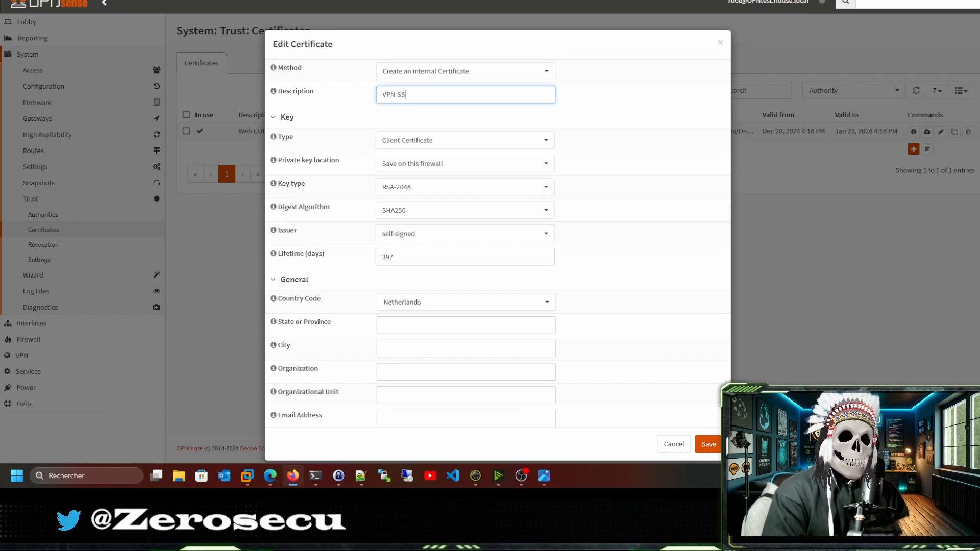
text(L-RE)
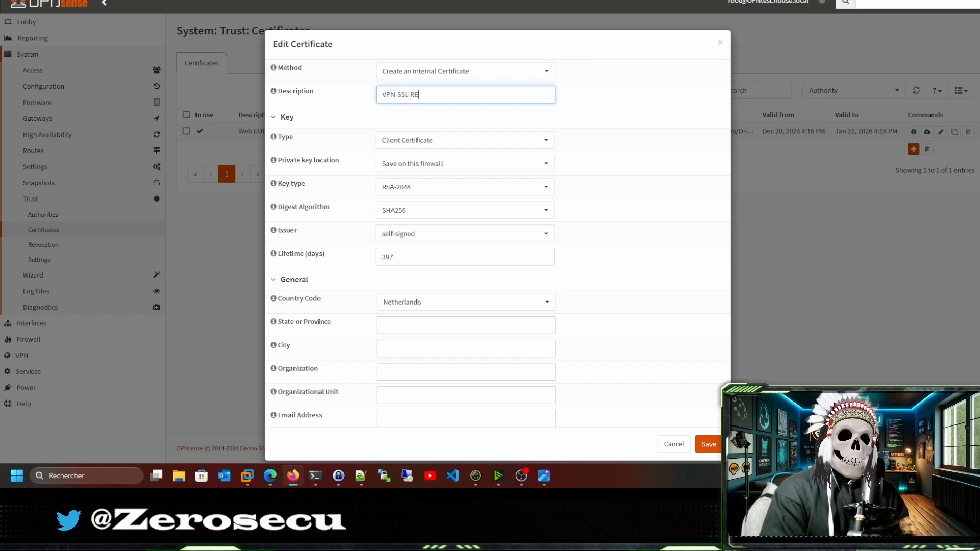
text(MOTE-ACCESS)
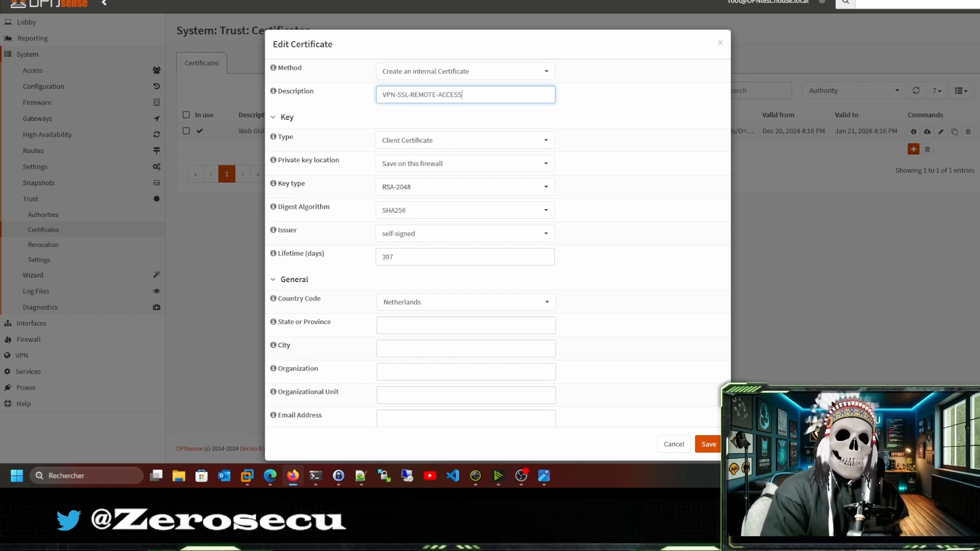
click(414, 141)
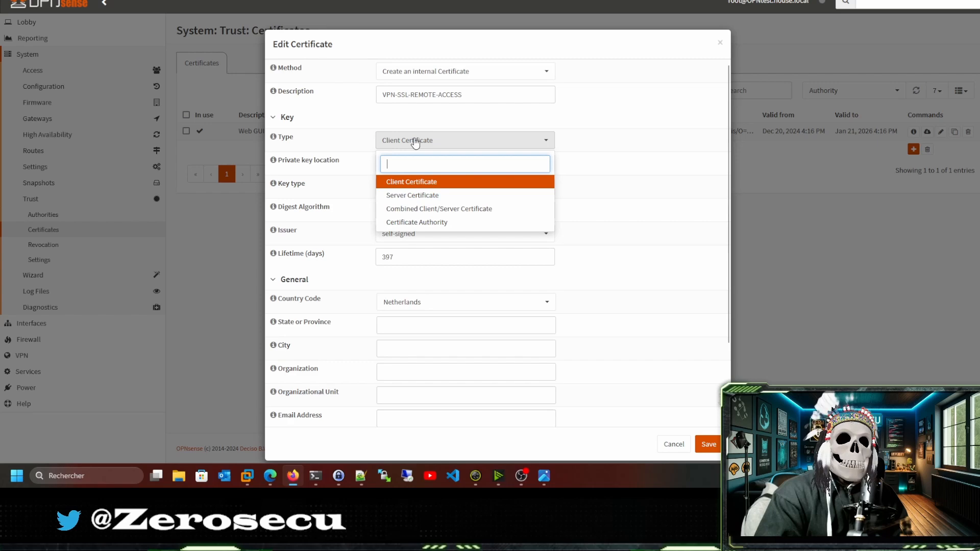
click(403, 196)
scroll(368, 211, down, 1)
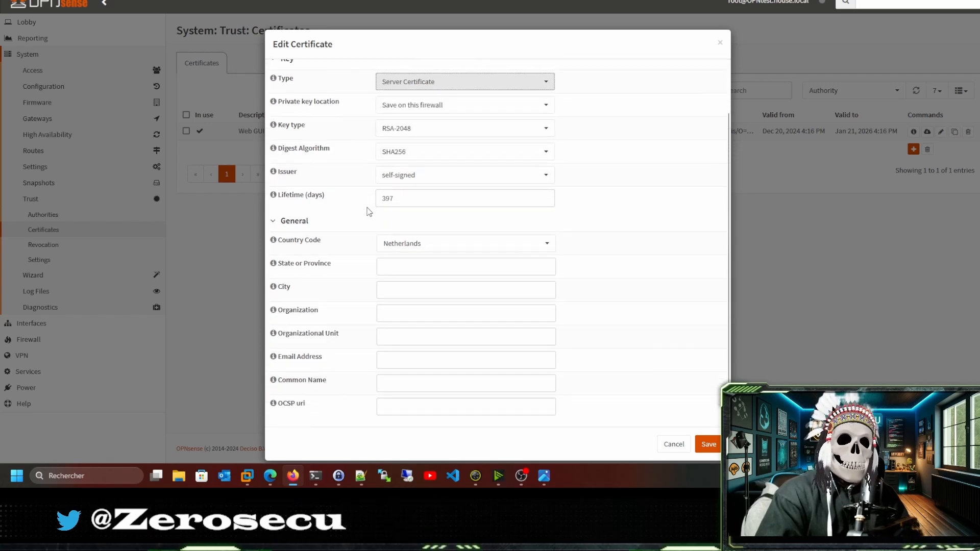
scroll(369, 211, down, 1)
Set issuer VLAN20-OPNVPN and common name vpnaccess.lab, then save the certificate.
click(404, 206)
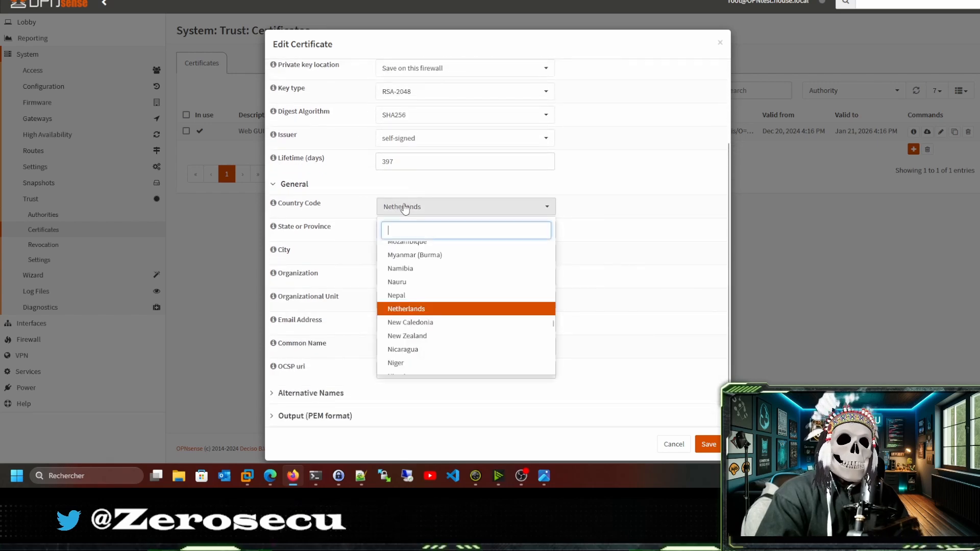
click(388, 140)
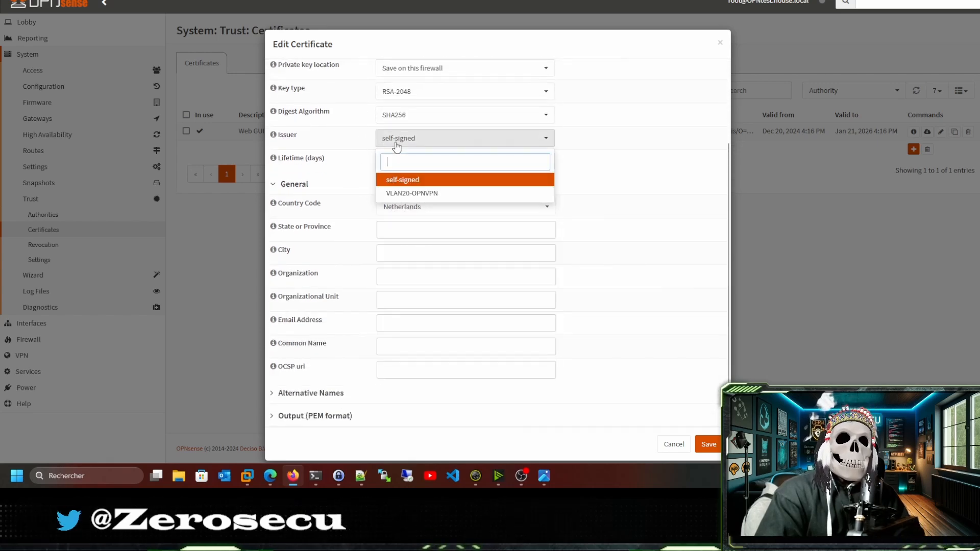
click(408, 193)
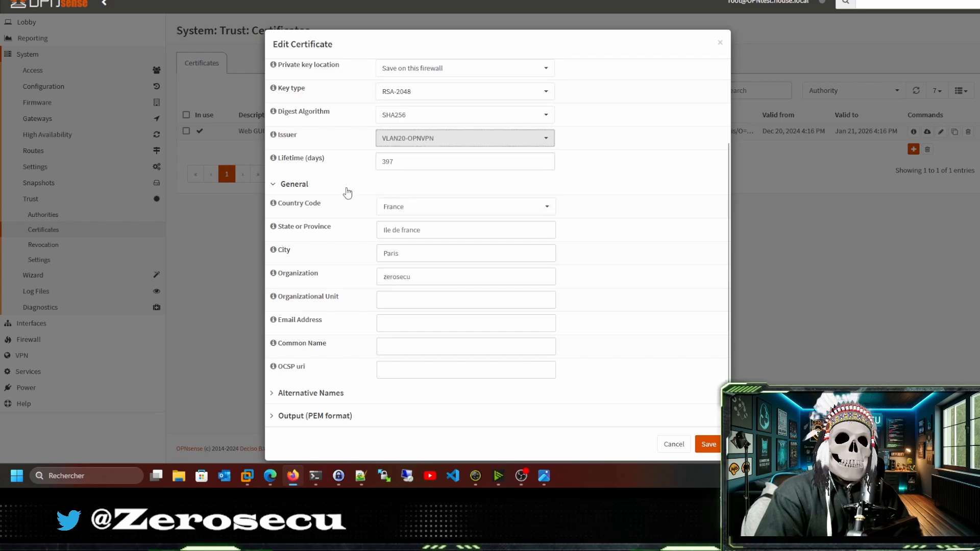
click(389, 345)
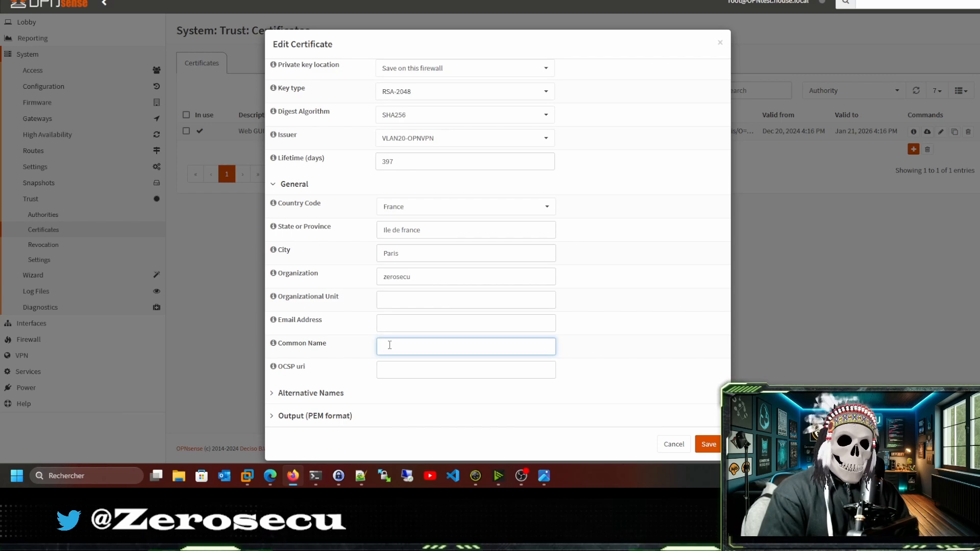
text(vnp)
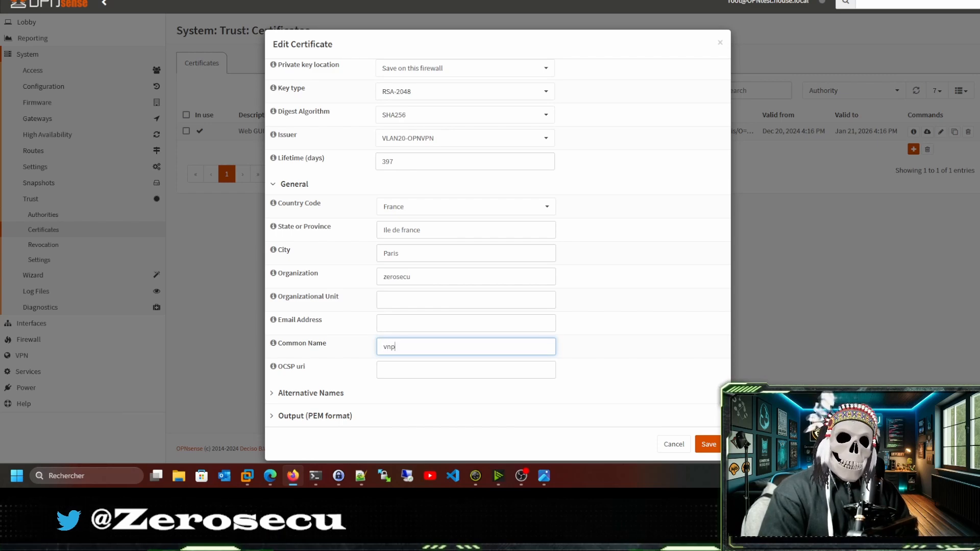
text(pnacc)
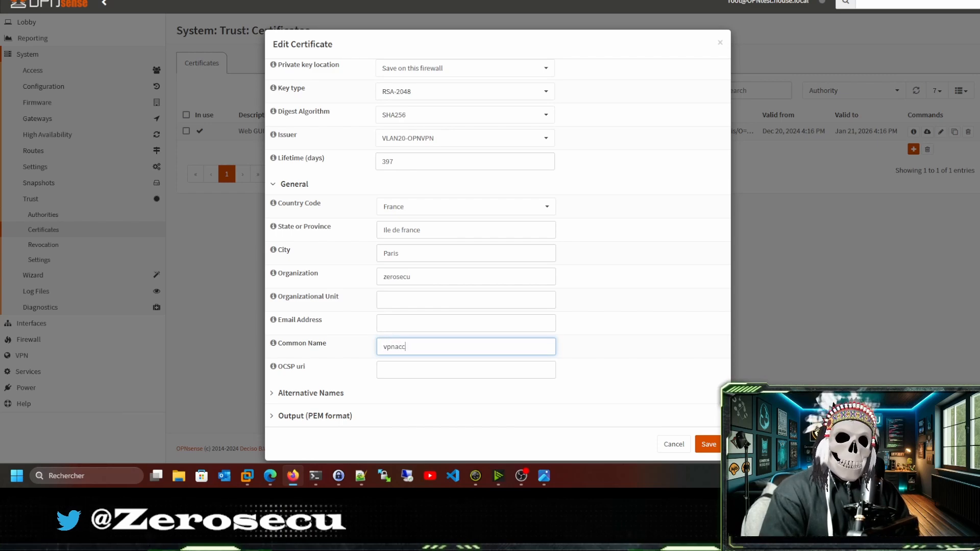
text(ess.l)
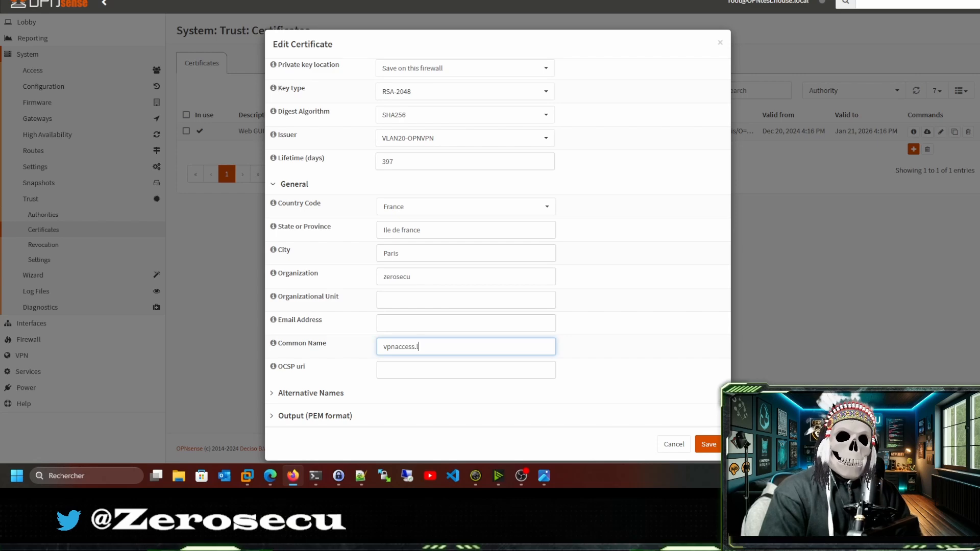
text(ab)
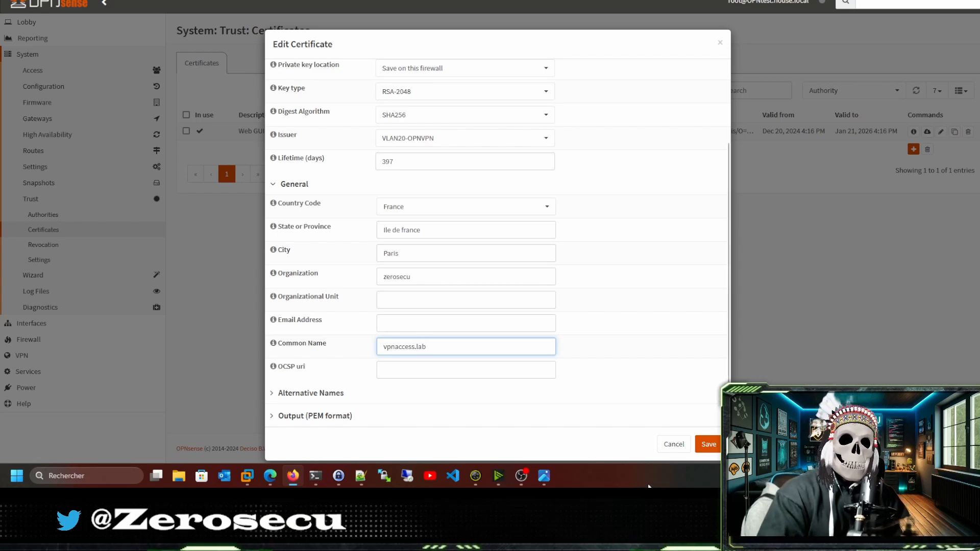
click(708, 442)
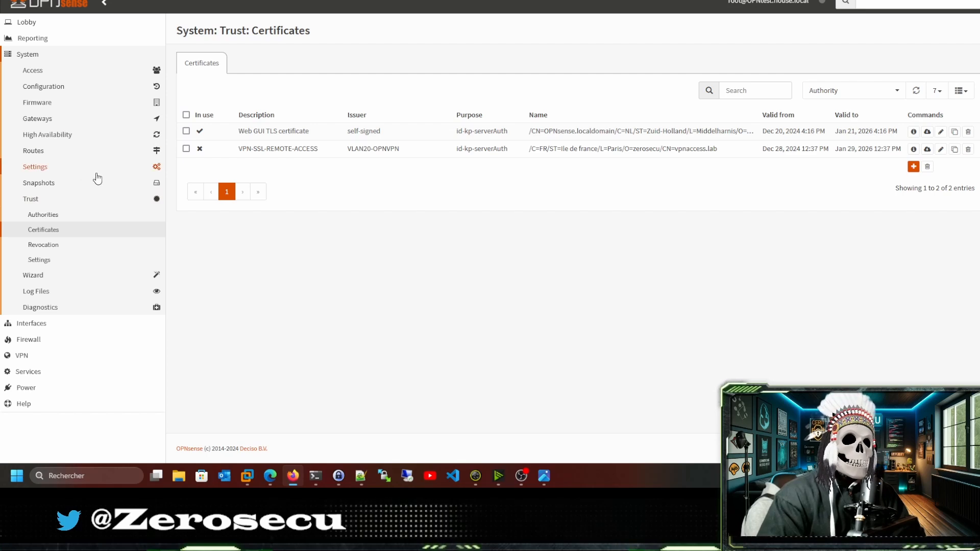
Add a new local user ytlab and enter and confirm its password.
click(33, 72)
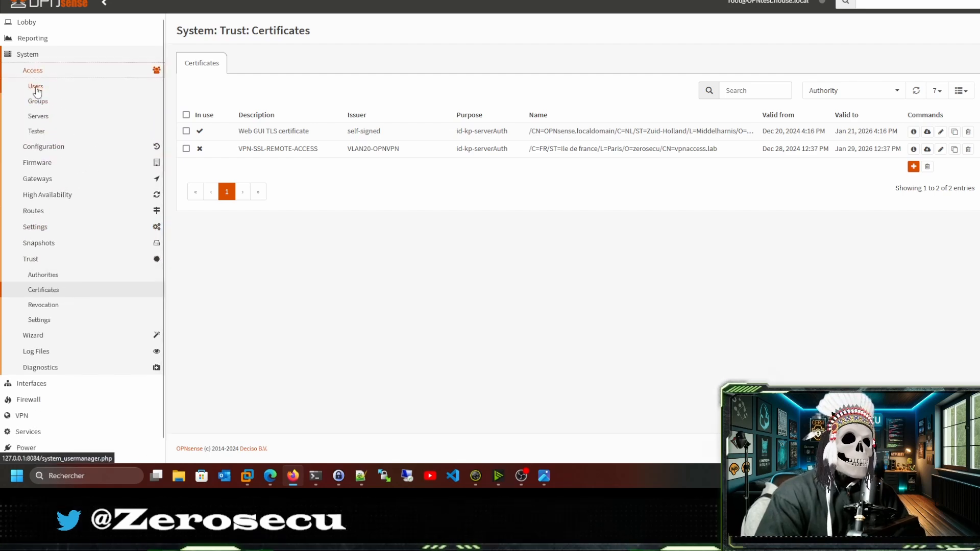
click(35, 86)
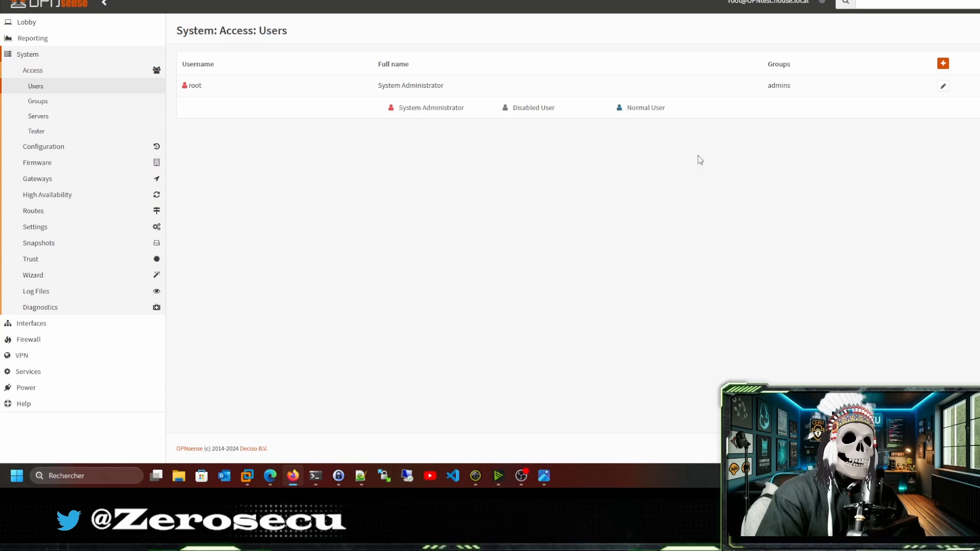
click(944, 66)
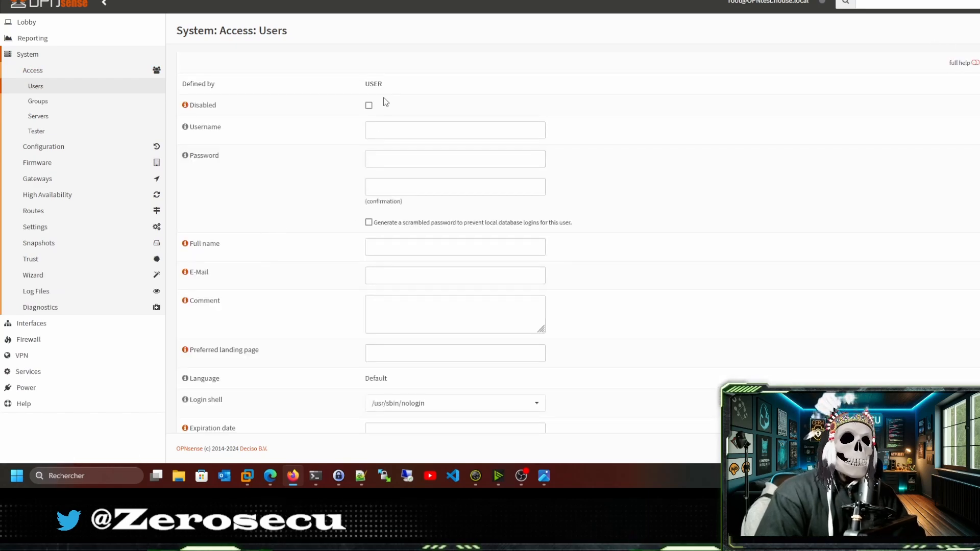
click(378, 122)
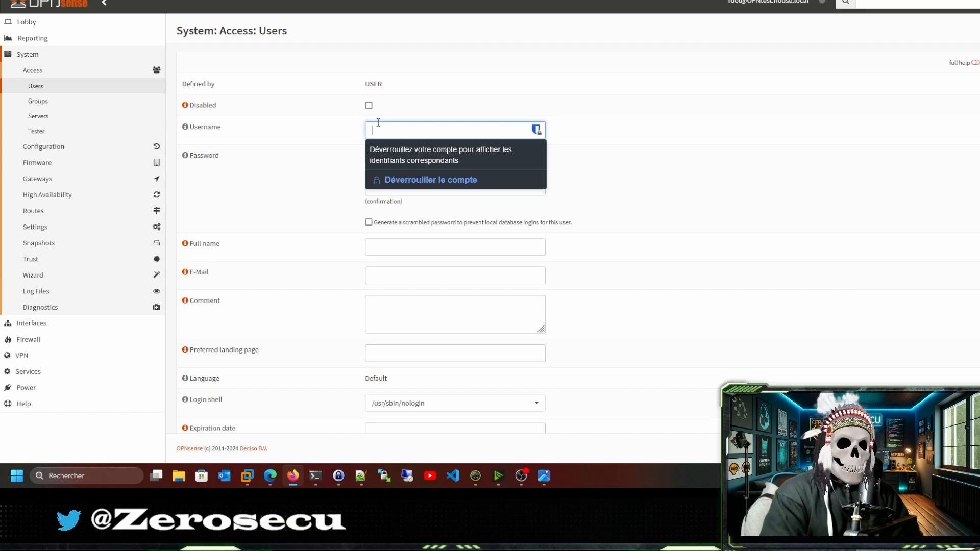
text(y)
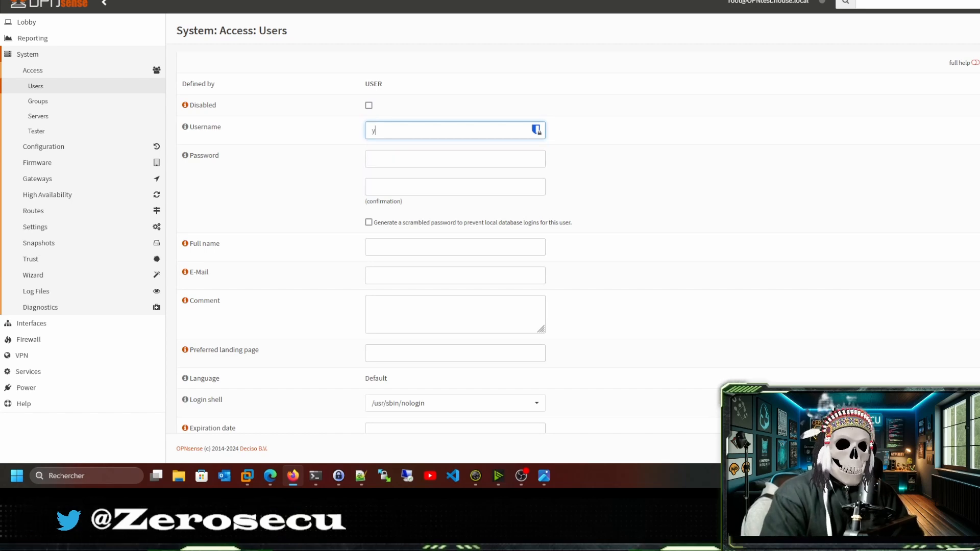
text(tlab)
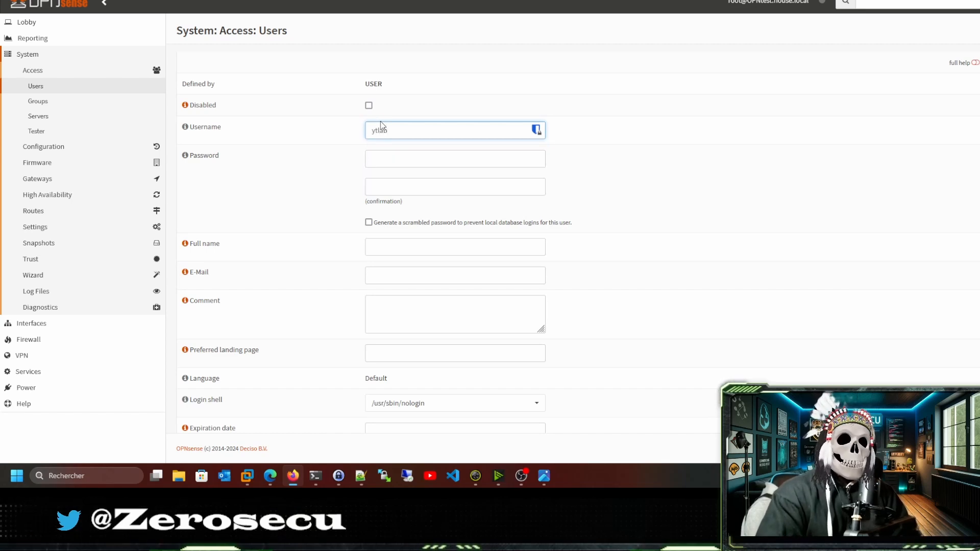
click(374, 158)
text(••)
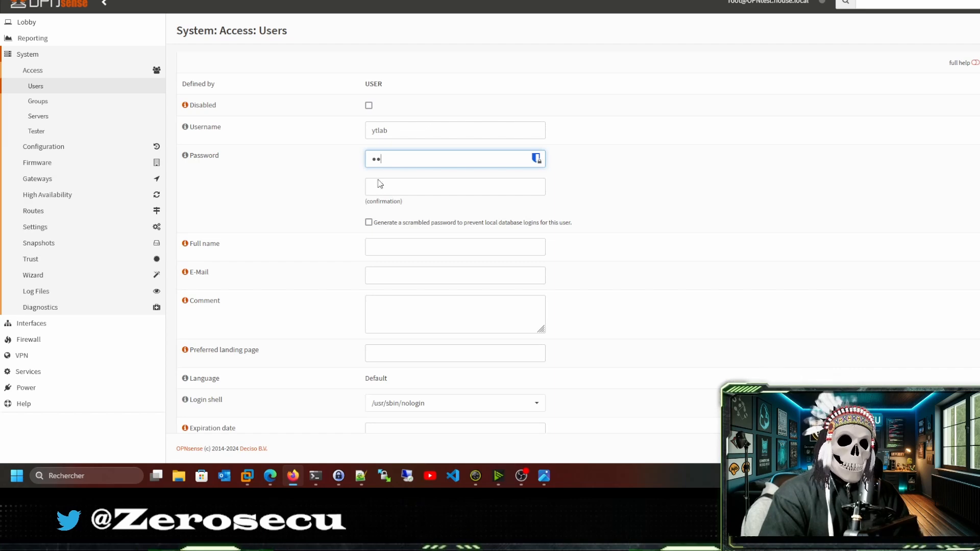
click(381, 185)
text(••)
scroll(327, 192, down, 2)
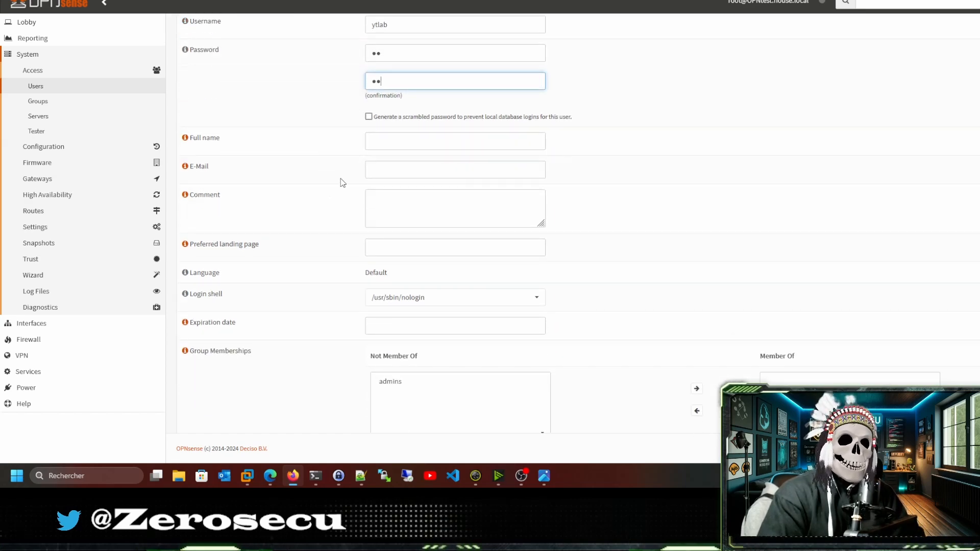
click(378, 139)
Enter the user's full name, tick the user-certificate option, and save.
click(374, 139)
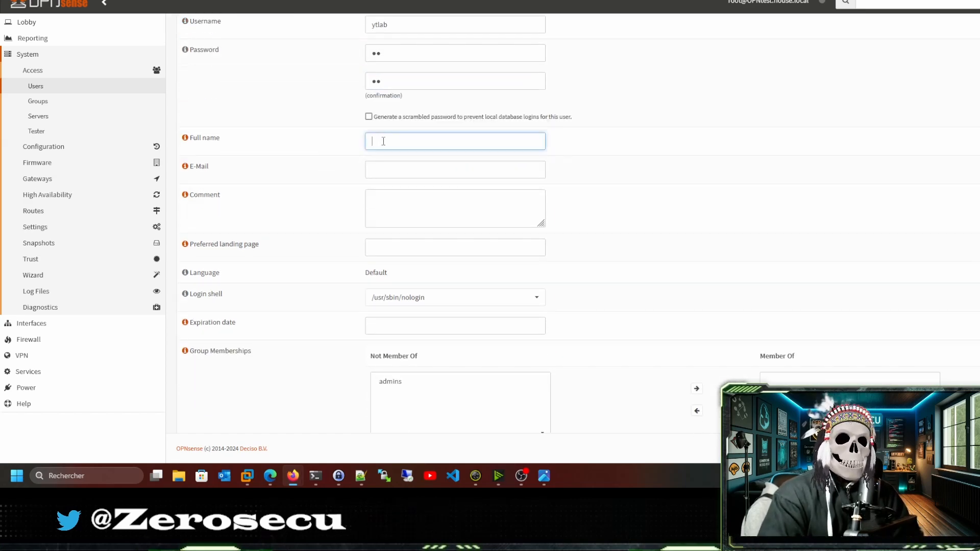
text(You)
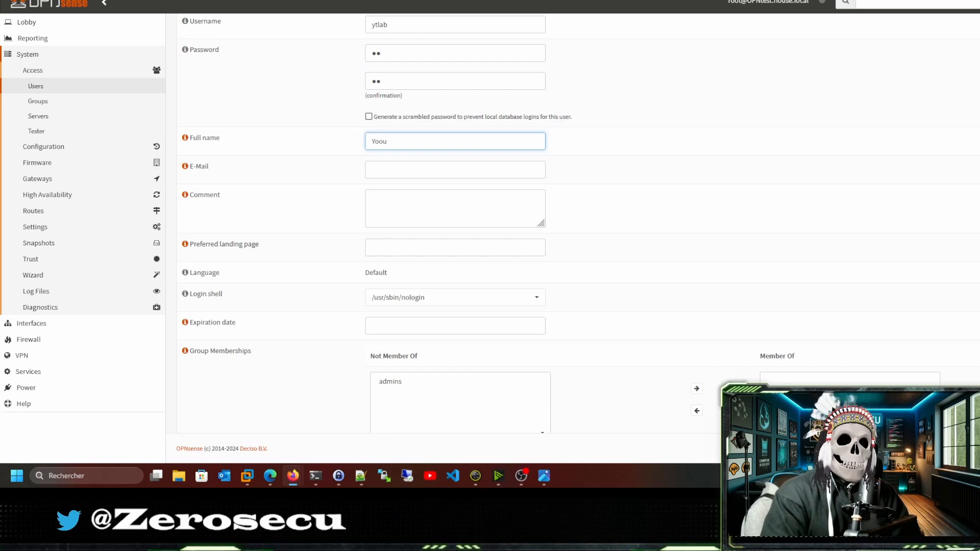
text(tub)
key(BackSpace)
text(ube)
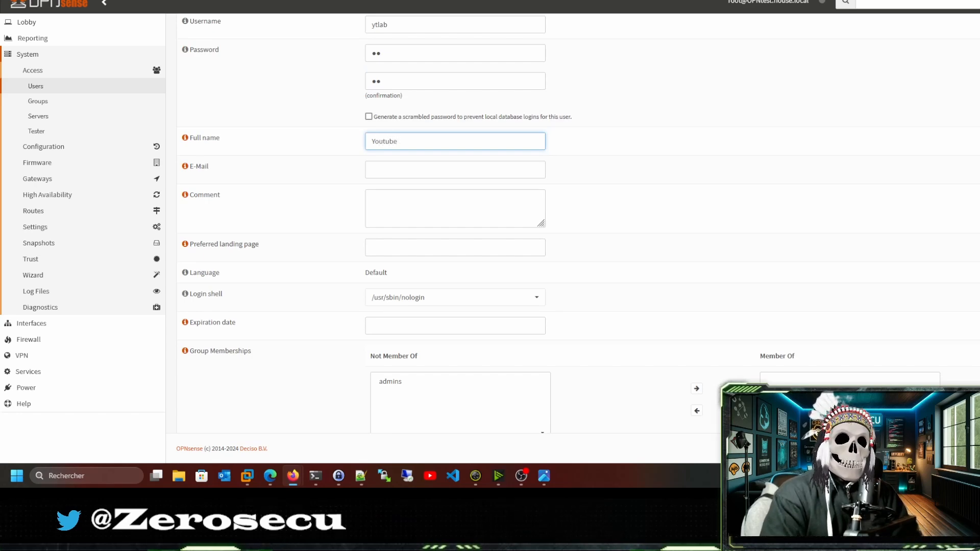
text( Lab)
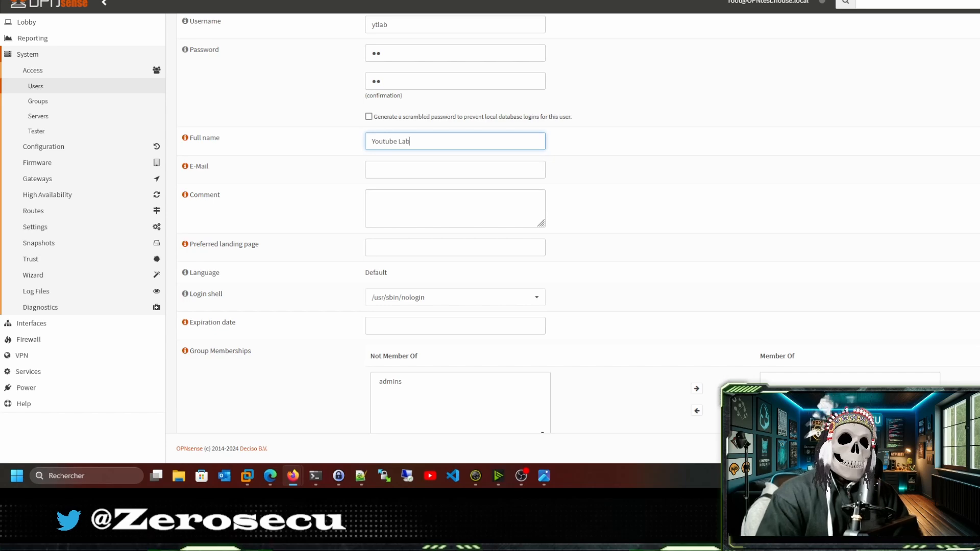
scroll(357, 187, down, 4)
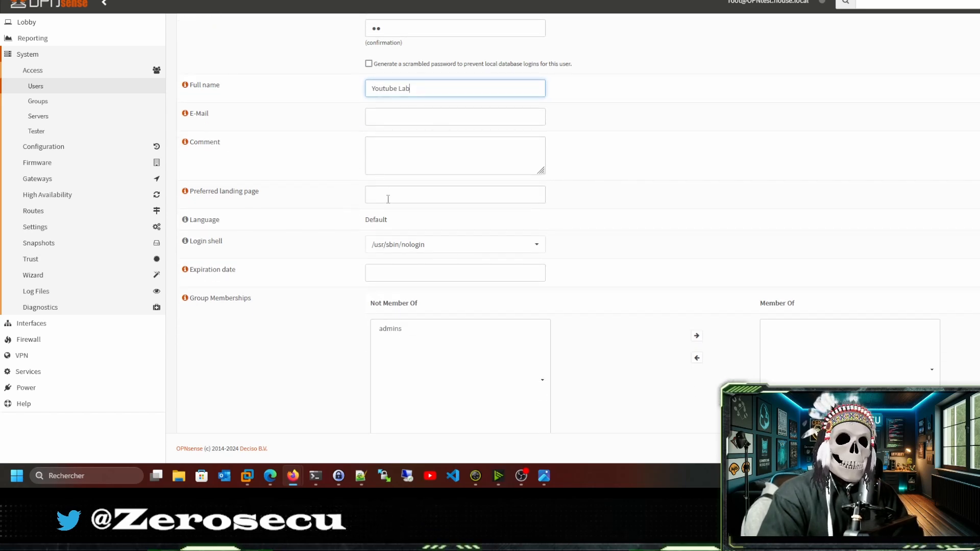
click(368, 318)
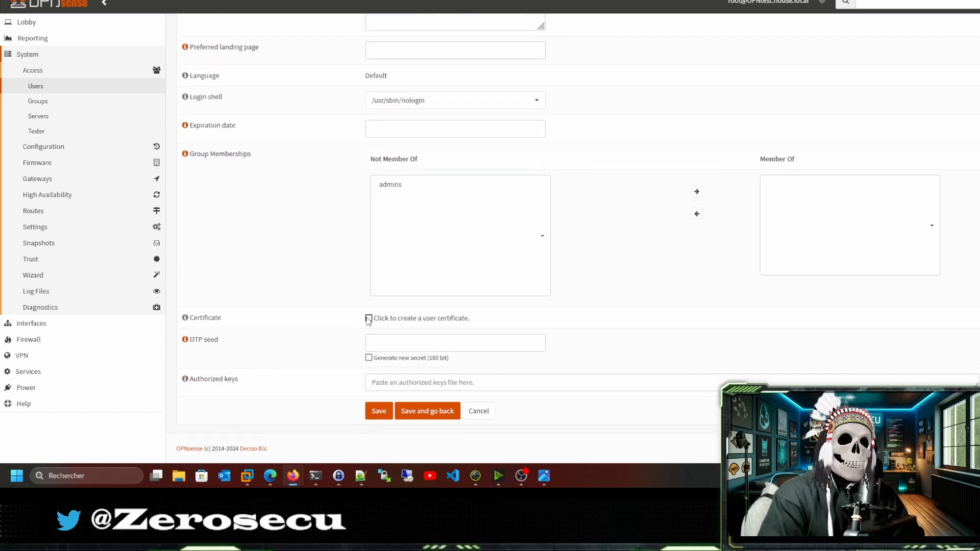
scroll(332, 299, up, 2)
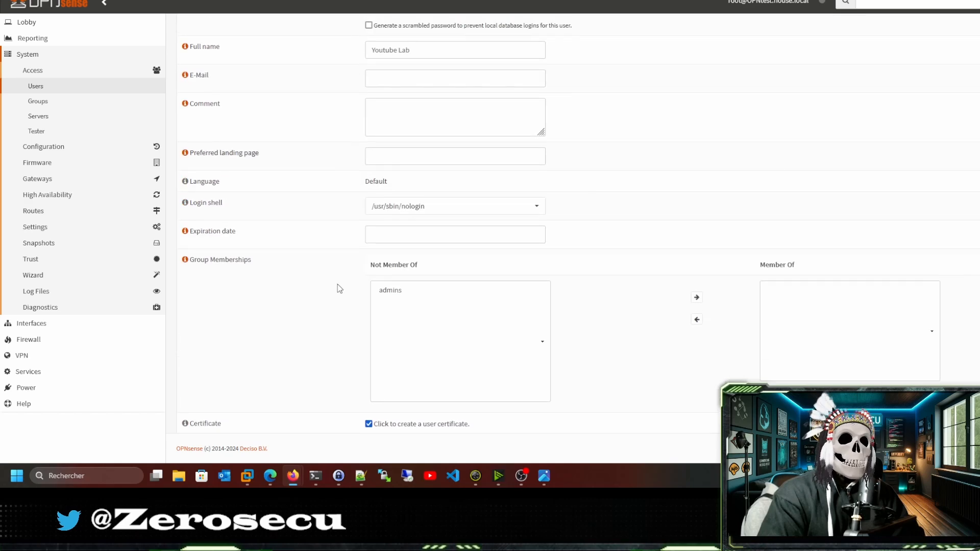
scroll(336, 281, down, 2)
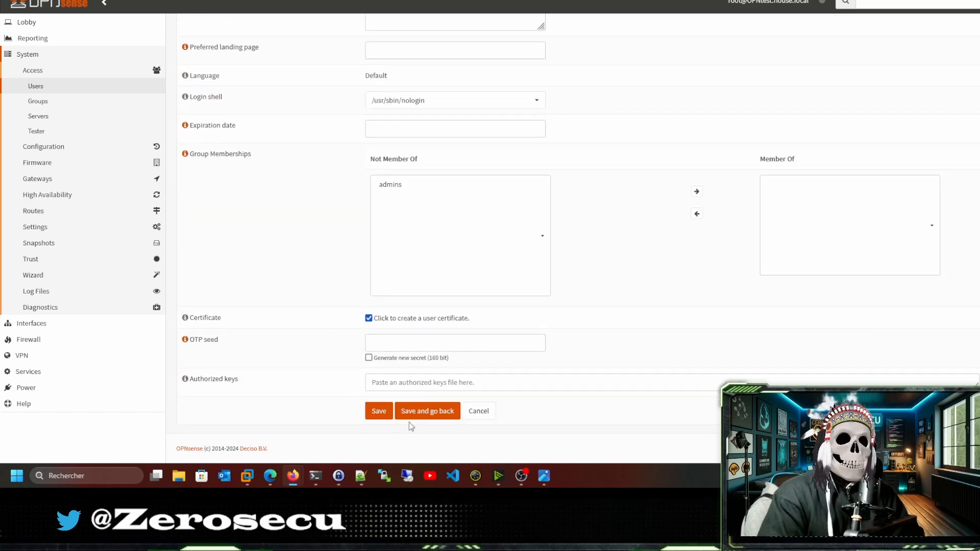
click(366, 415)
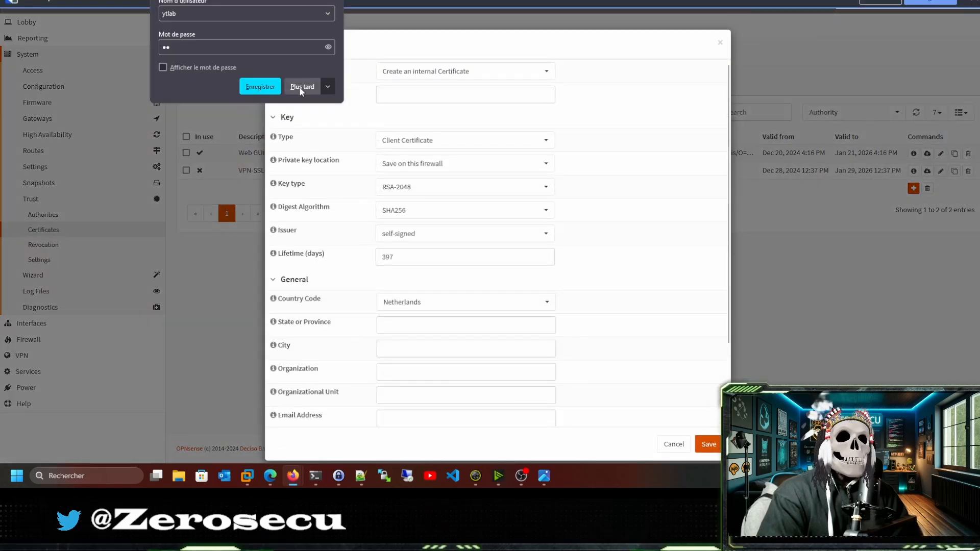
Create client certificate VPN-YTLAB issued by VLAN20-OPNVPN with common name ytlab.zerosecu.
click(302, 87)
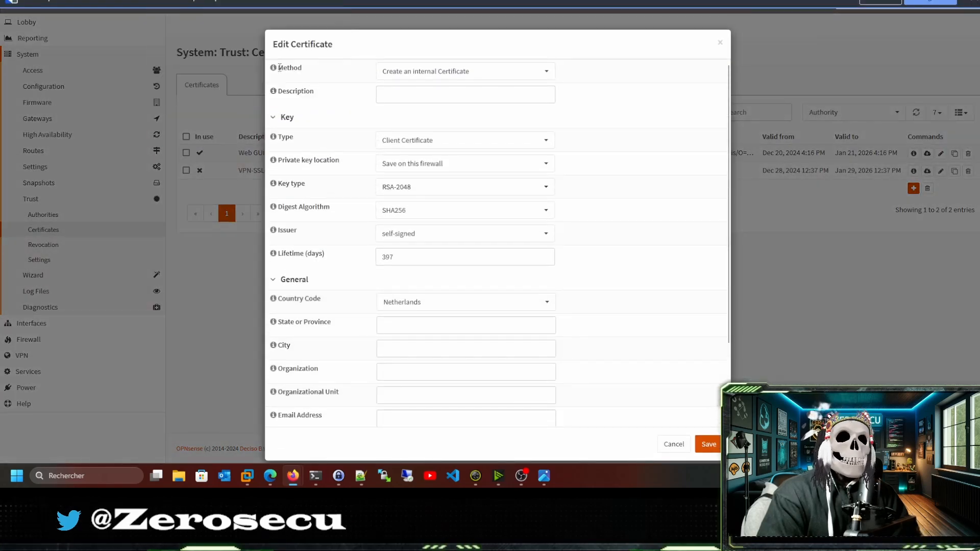
click(410, 97)
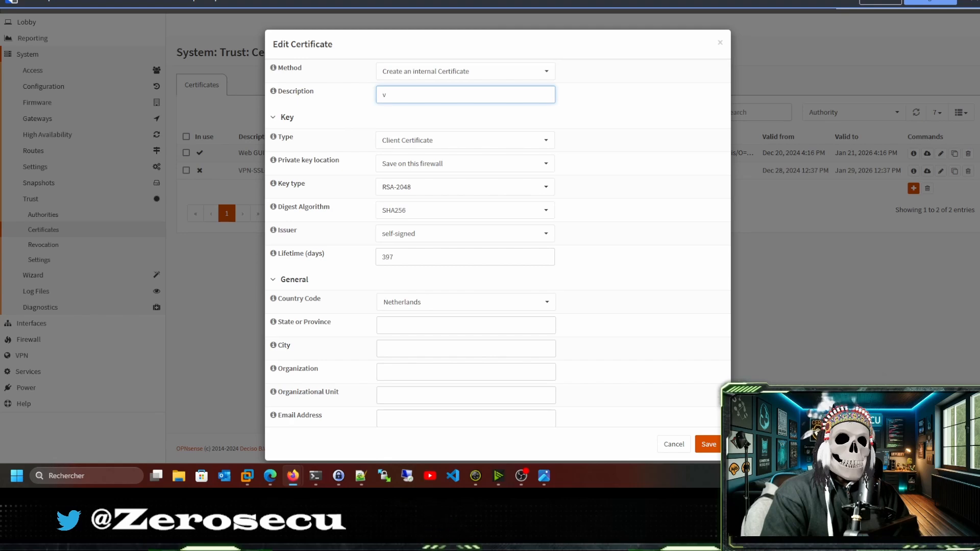
text(vob=)
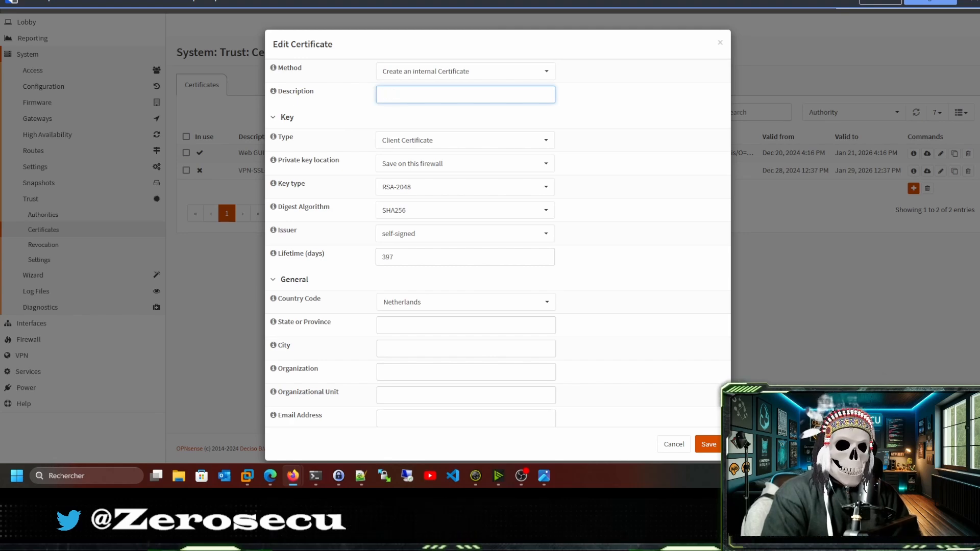
text(VPN-YTLAB)
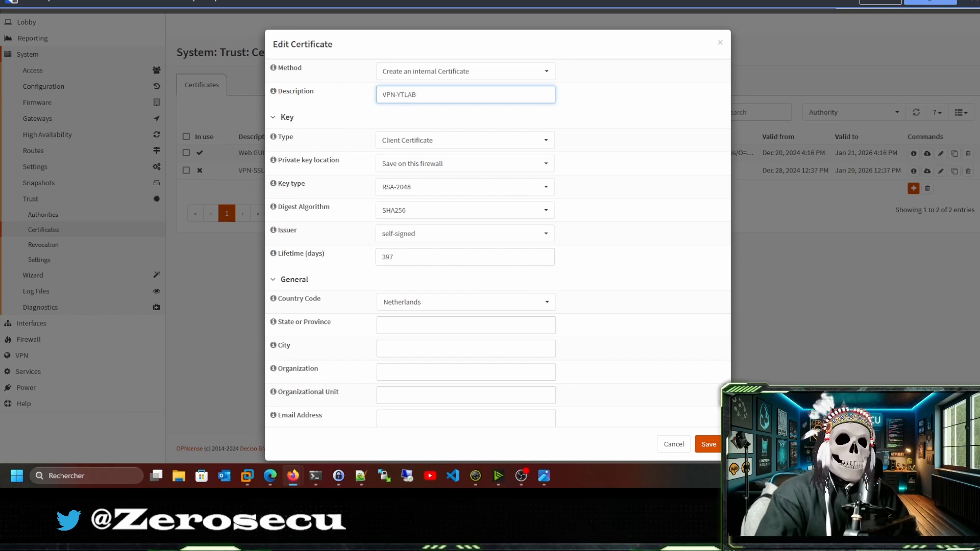
click(425, 235)
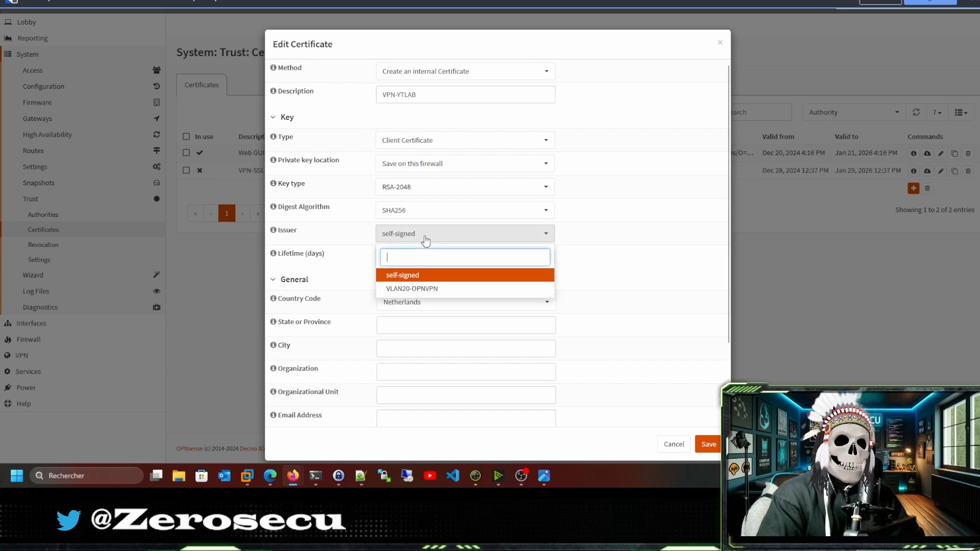
click(422, 288)
scroll(349, 288, down, 3)
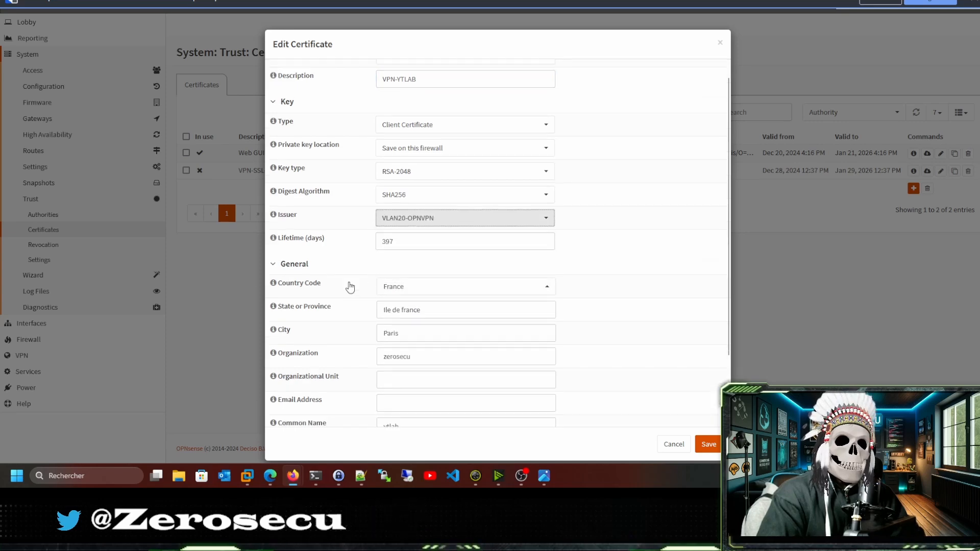
click(434, 350)
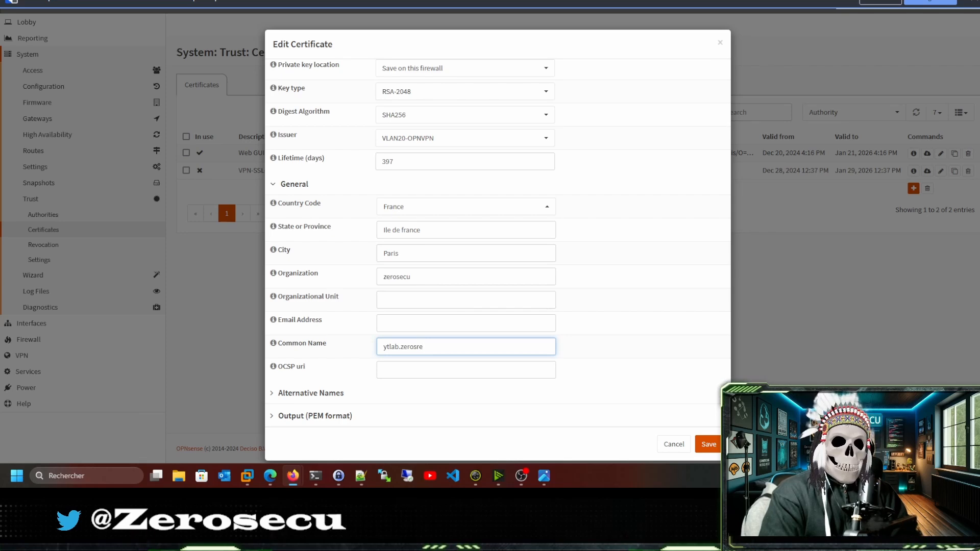
text(zerosecu)
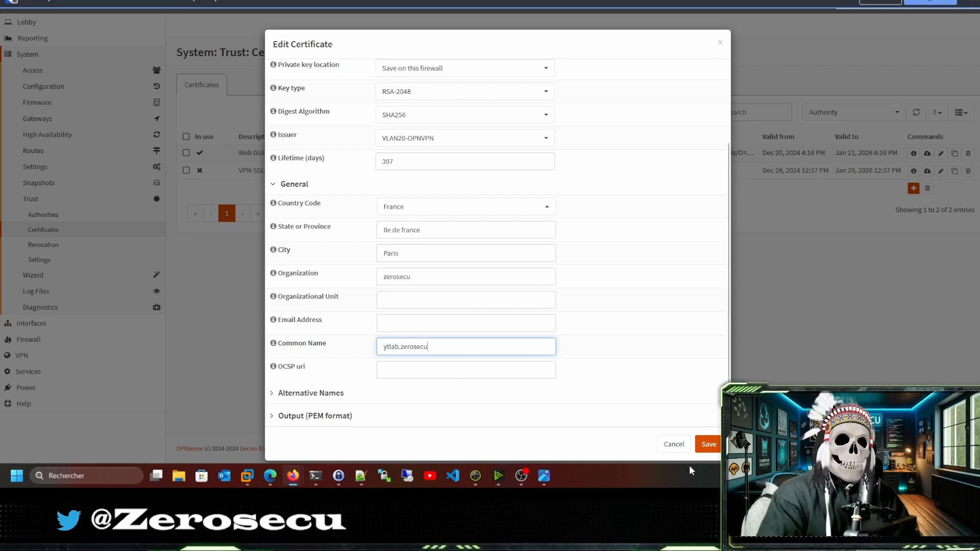
click(708, 444)
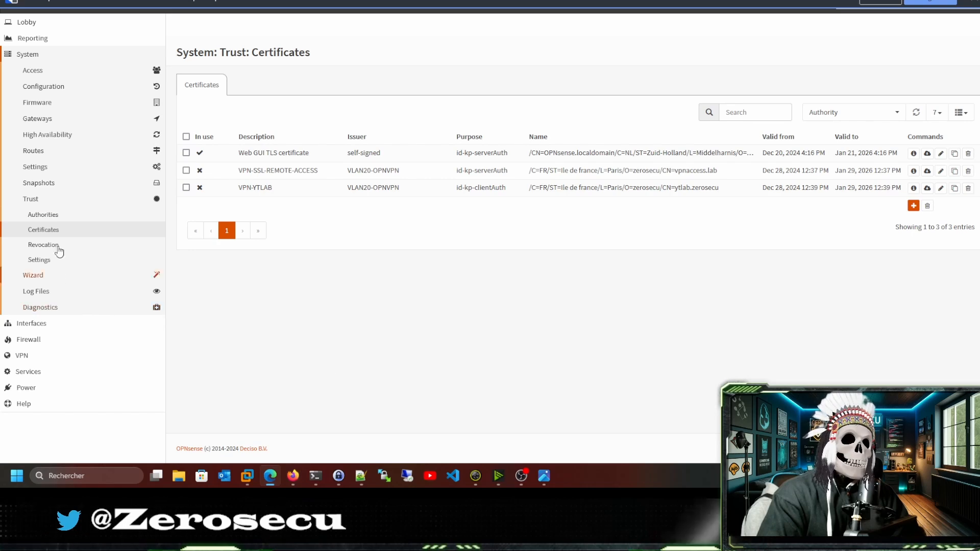
Go to VPN > OpenVPN > Servers [legacy] in the sidebar.
click(25, 357)
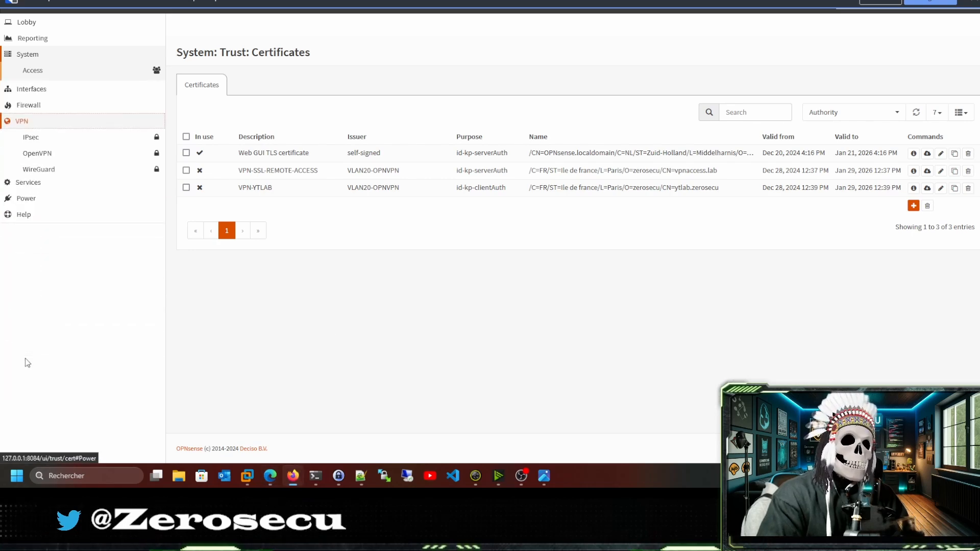
click(37, 136)
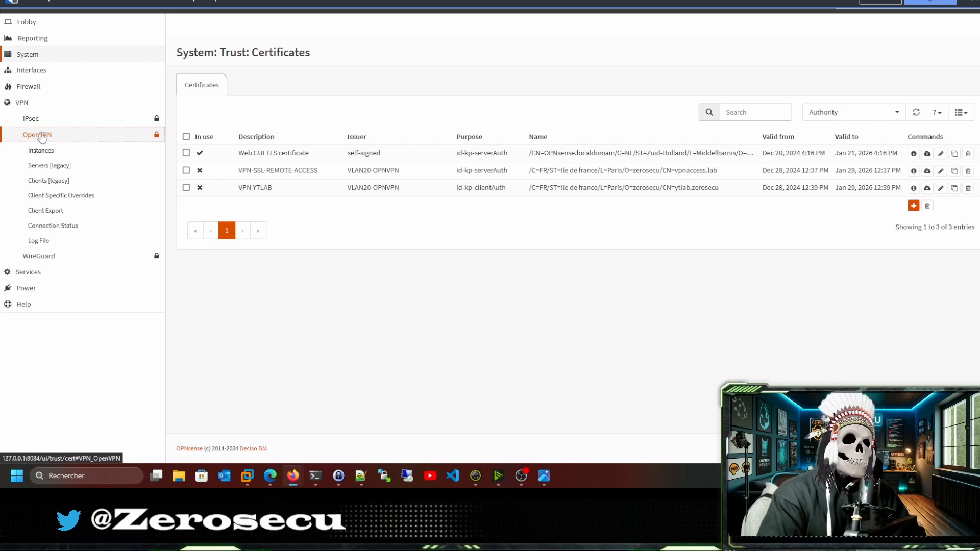
click(44, 168)
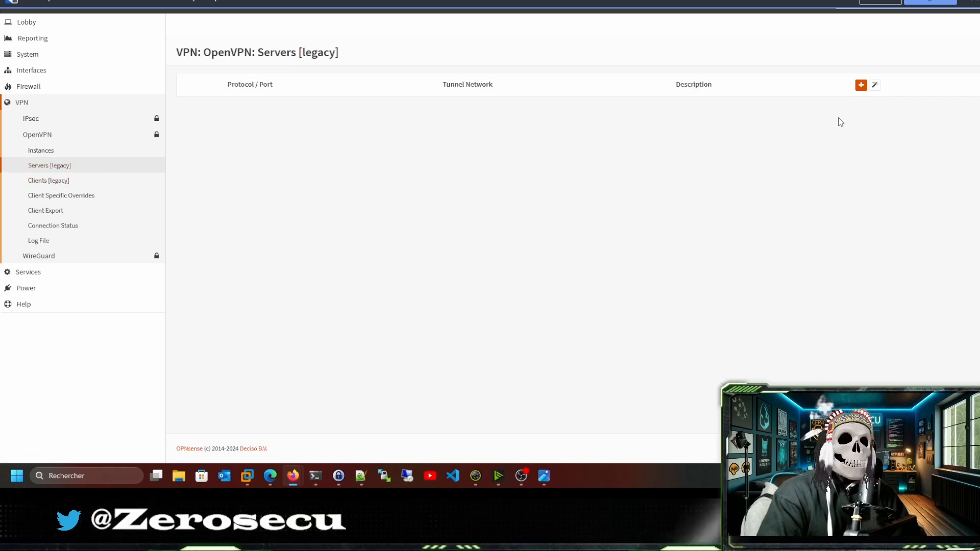
Add server VLAN20-VPN in Remote Access (SSL/TLS + User Auth) mode with Local Database backend.
click(861, 88)
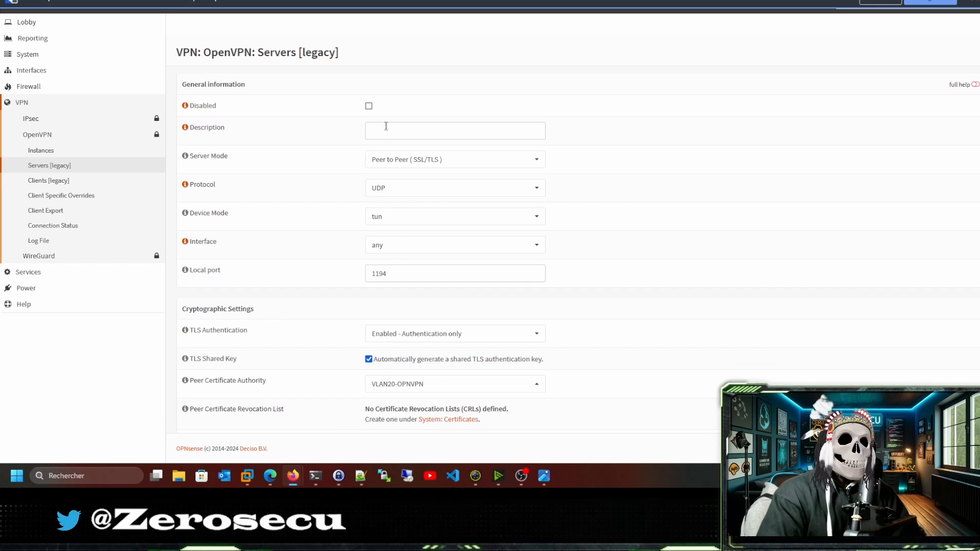
click(385, 129)
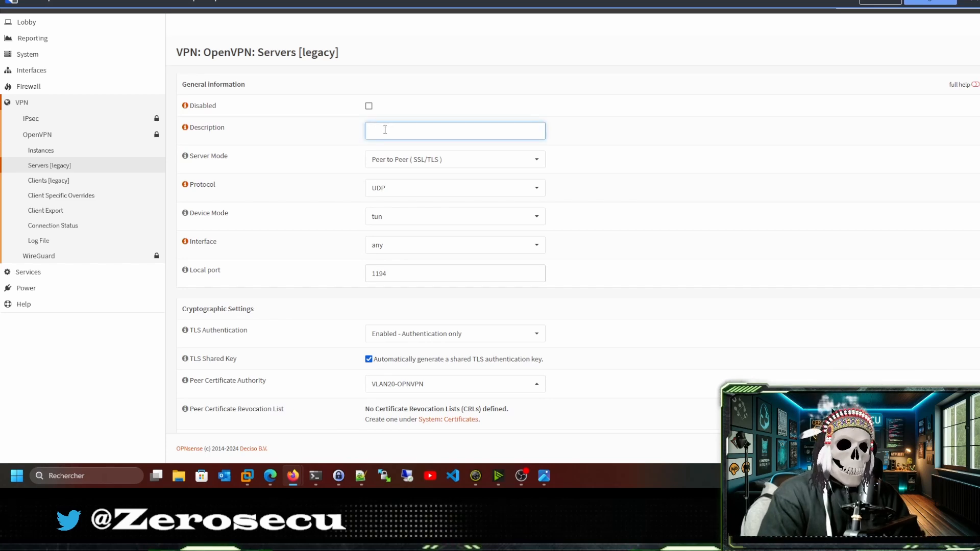
text(VLAN20.)
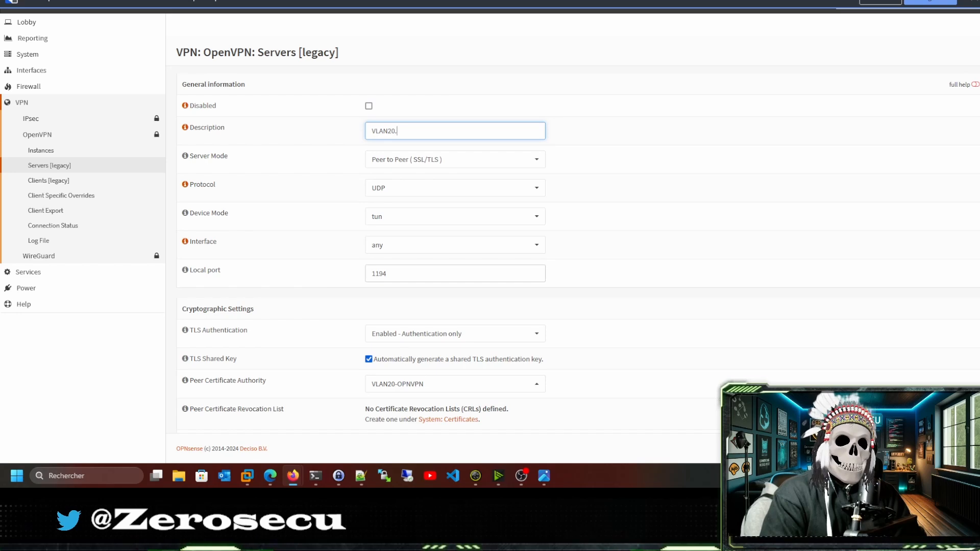
text(-VPN)
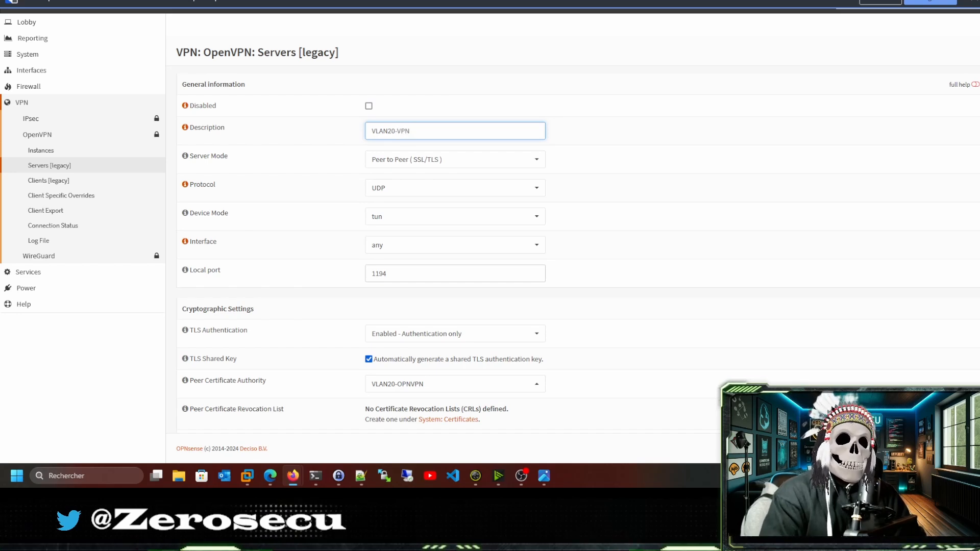
click(391, 161)
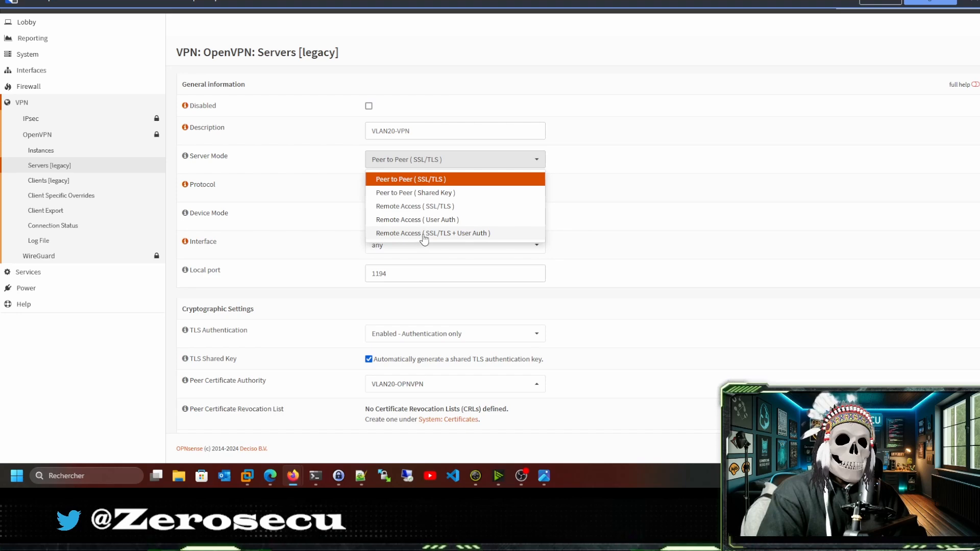
click(469, 237)
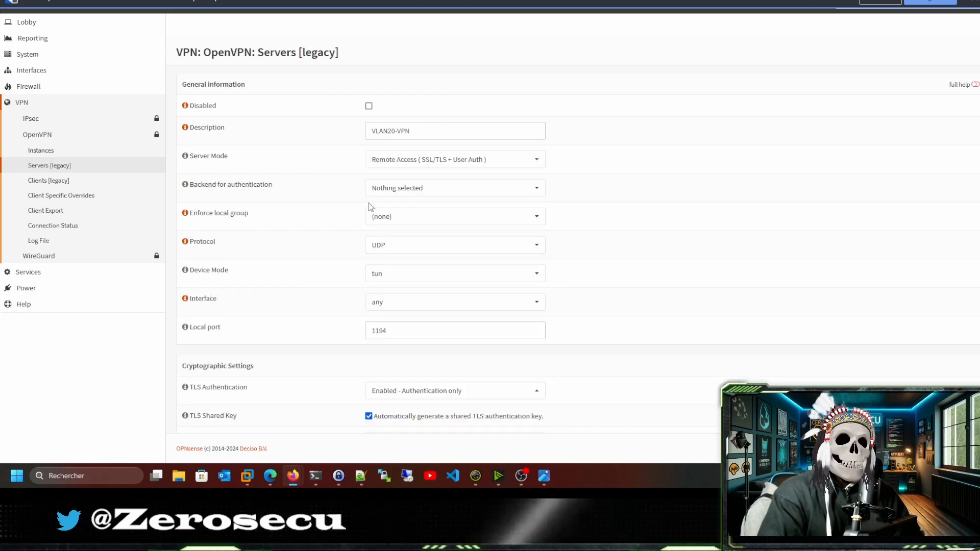
click(426, 191)
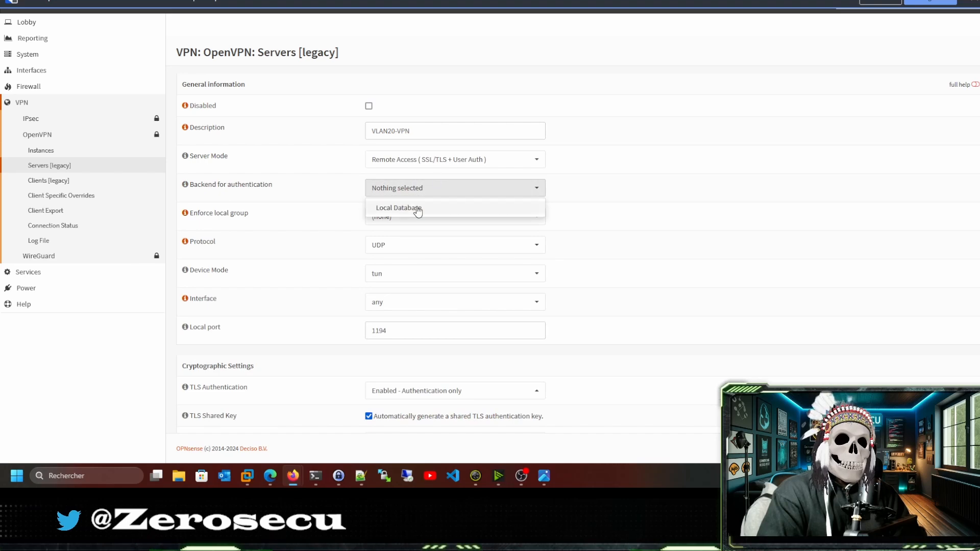
click(403, 207)
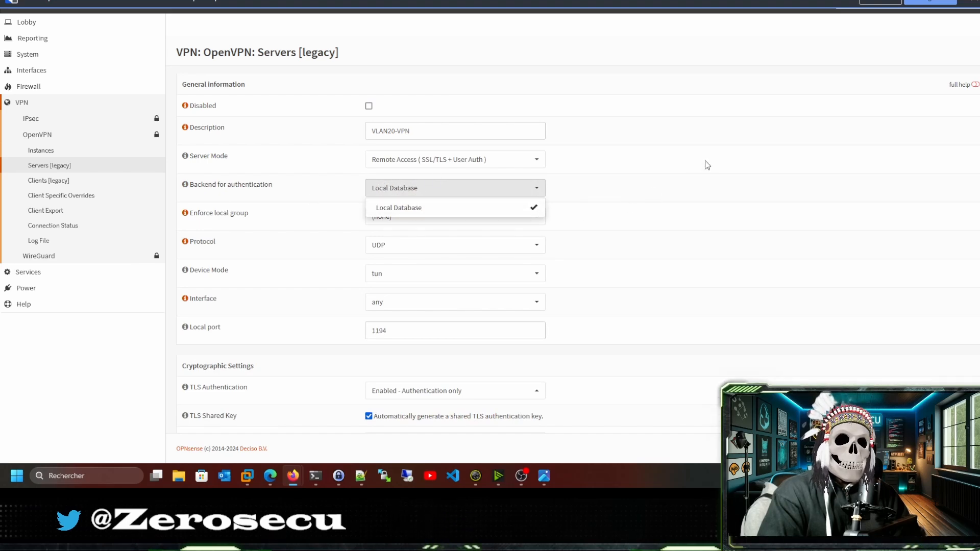
click(621, 188)
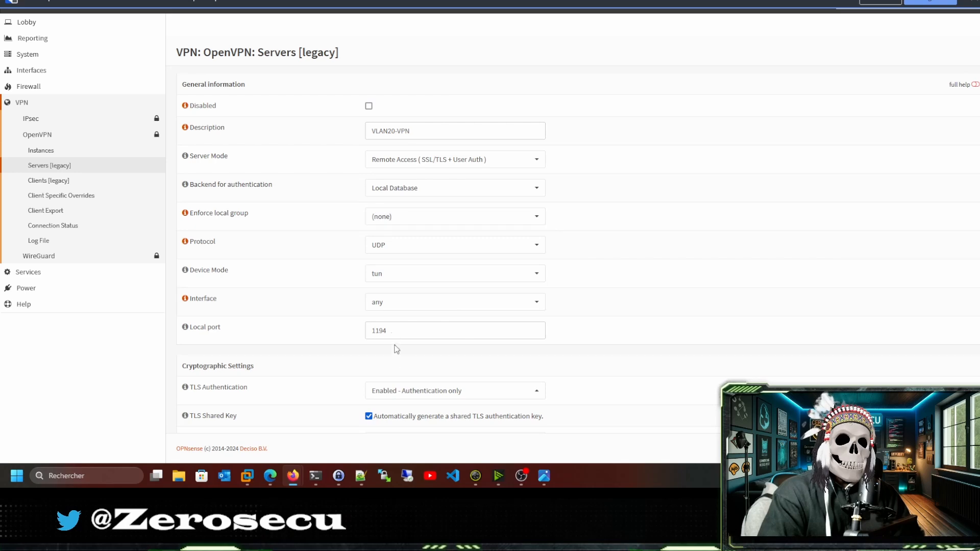
drag(394, 332, 355, 329)
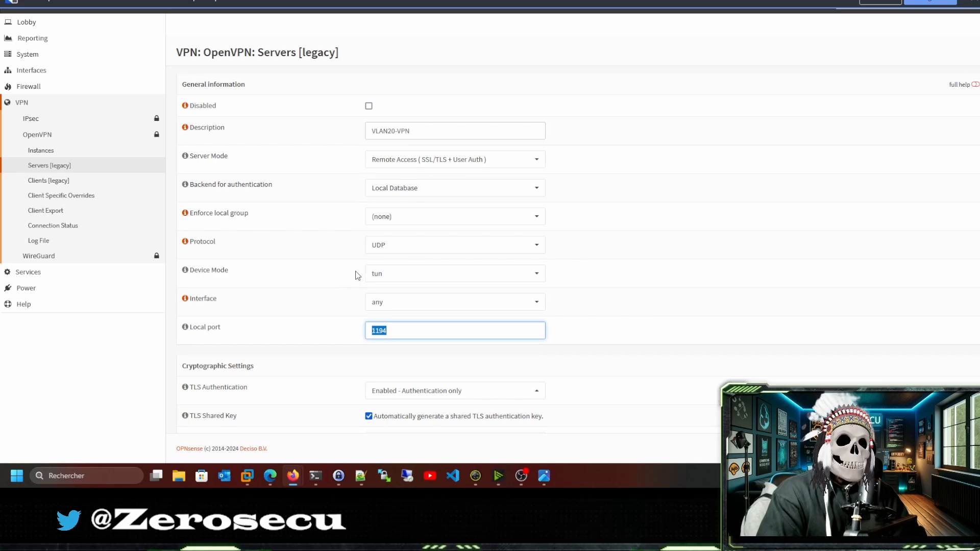
Choose VPN-SSL-REMOTE-ACCESS (VLAN20-OPNVPN) as the OpenVPN server certificate.
scroll(345, 275, down, 2)
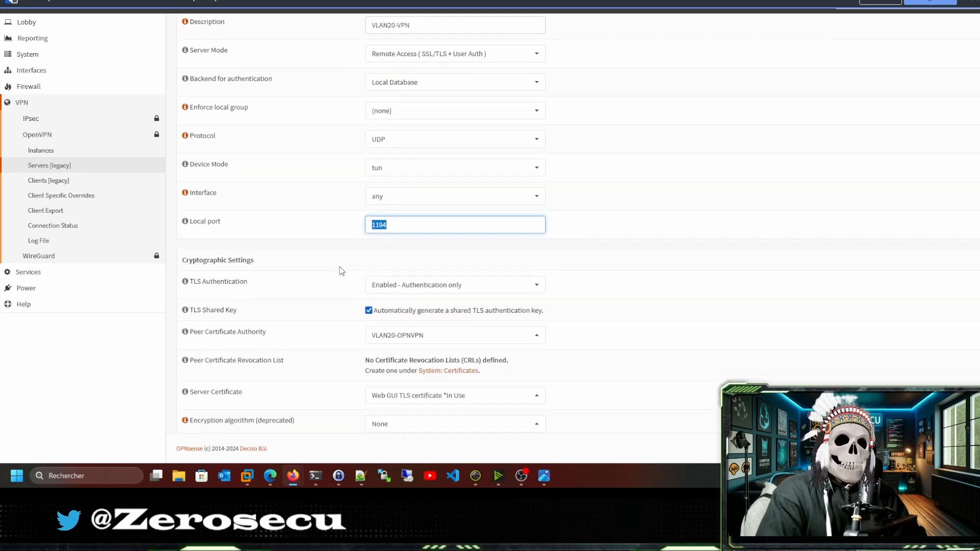
scroll(357, 266, down, 1)
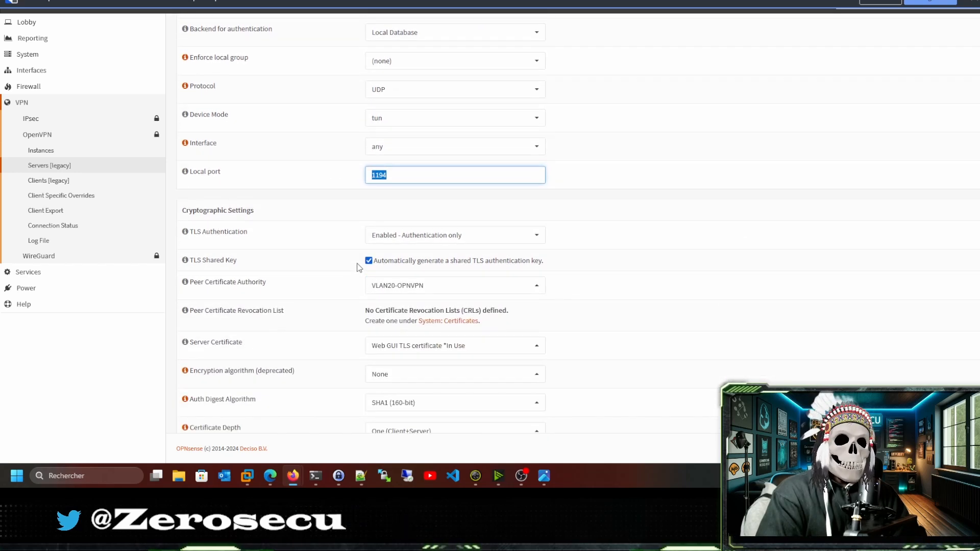
scroll(365, 271, down, 2)
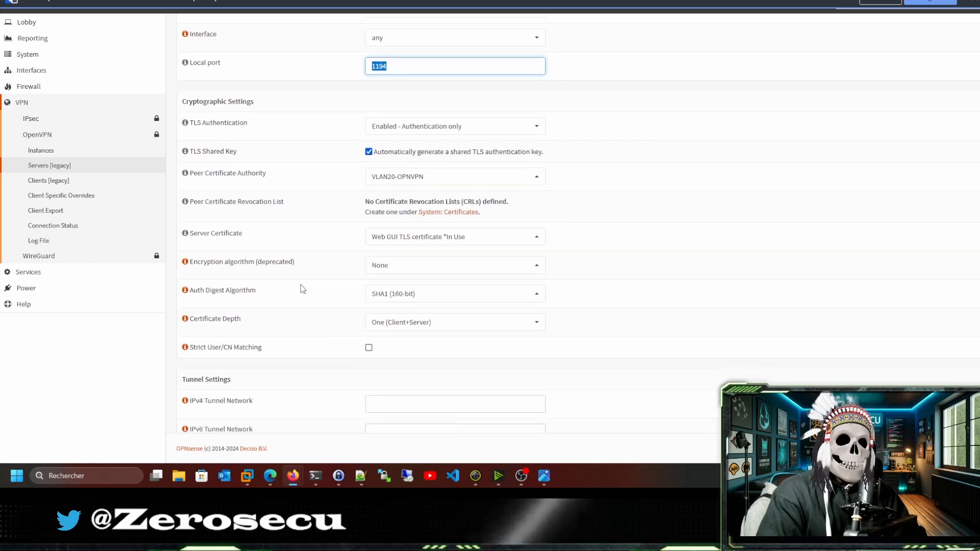
click(424, 244)
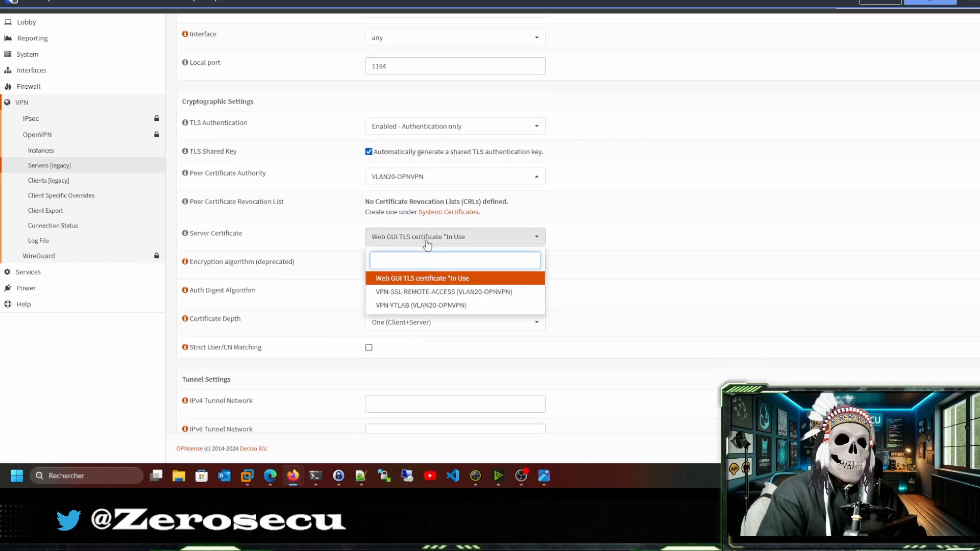
click(426, 292)
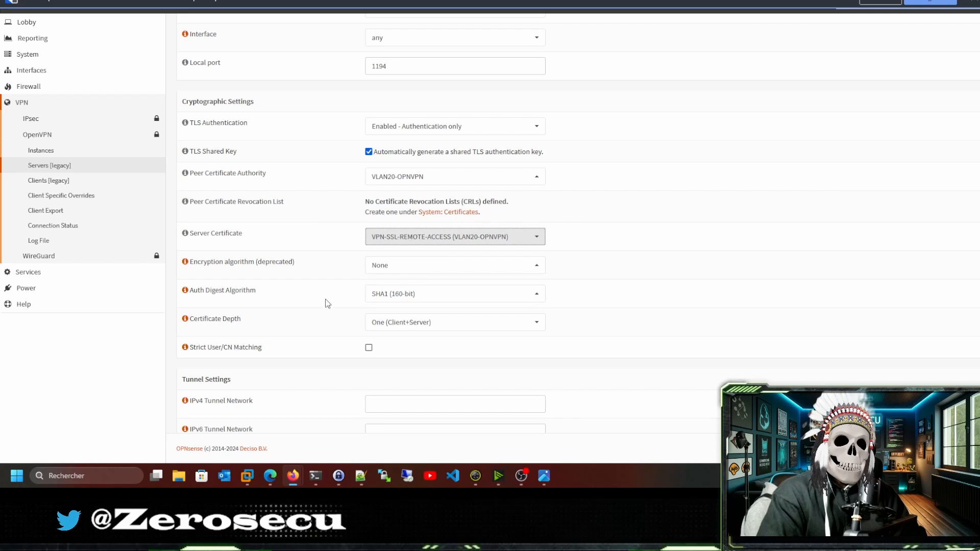
scroll(330, 306, down, 2)
click(386, 300)
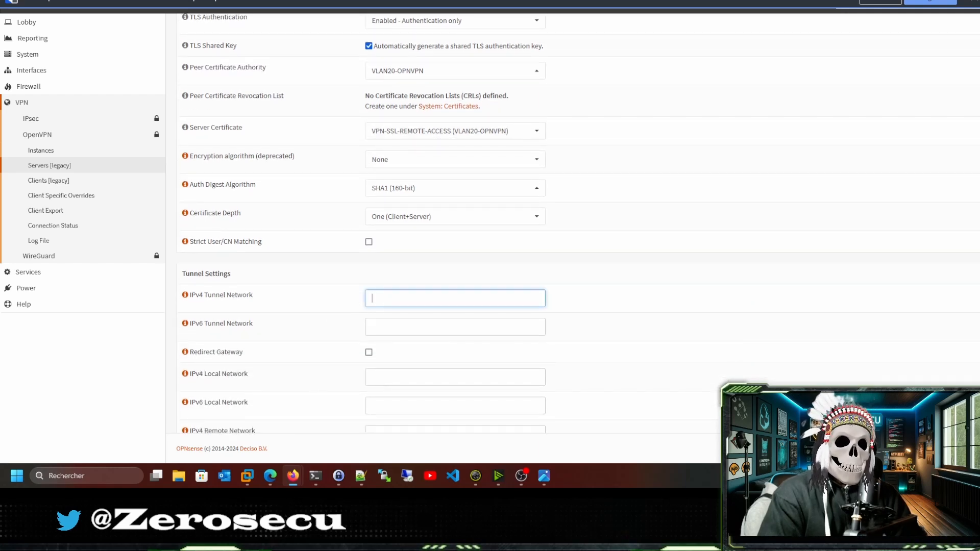
Enter IPv4 tunnel network 10.10.20.0/24 and IPv4 local network 192.168.20.0/24.
text(10.10)
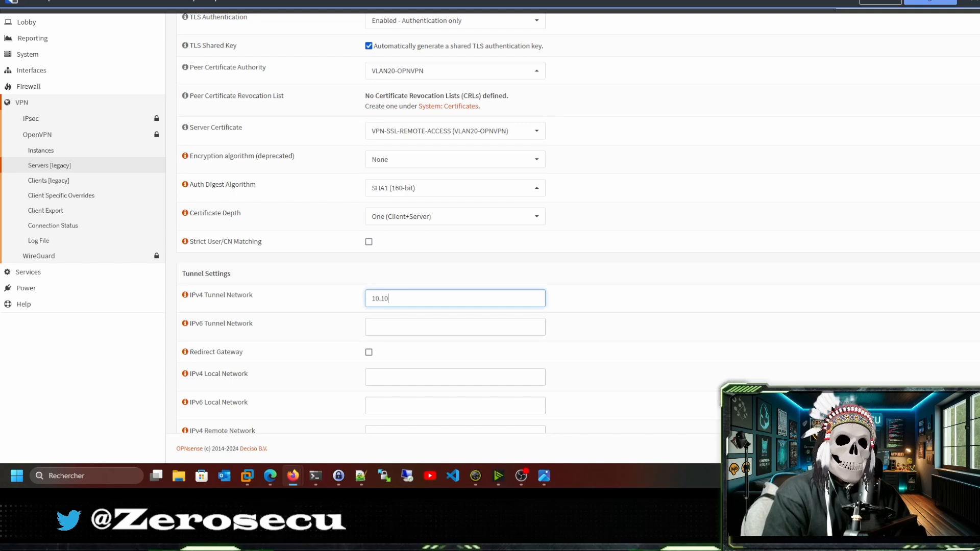
text(.20.0/)
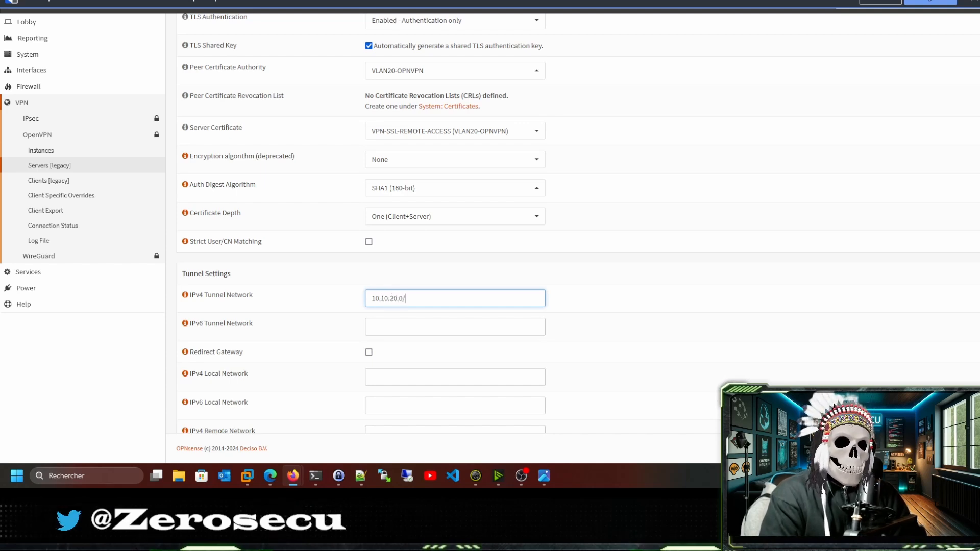
text(24)
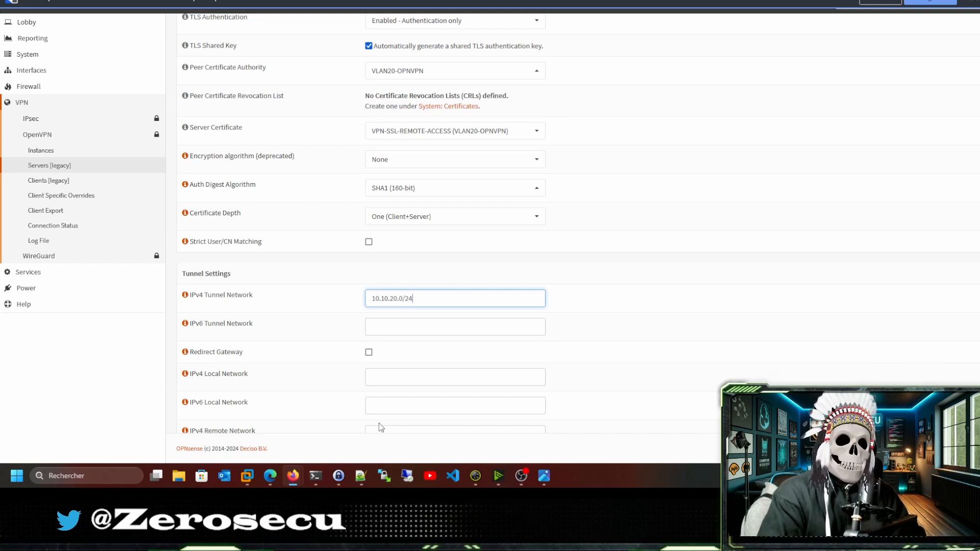
scroll(337, 375, down, 1)
click(405, 326)
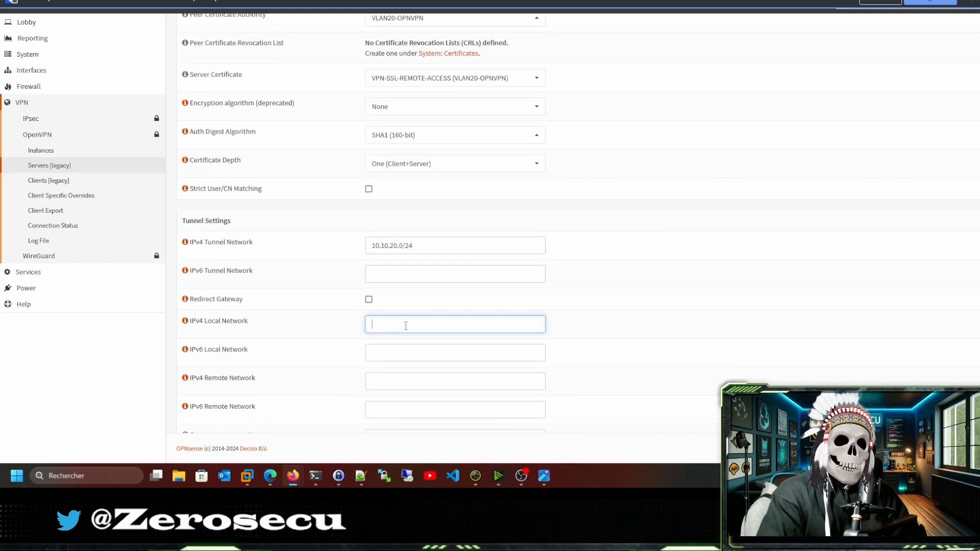
text(1)
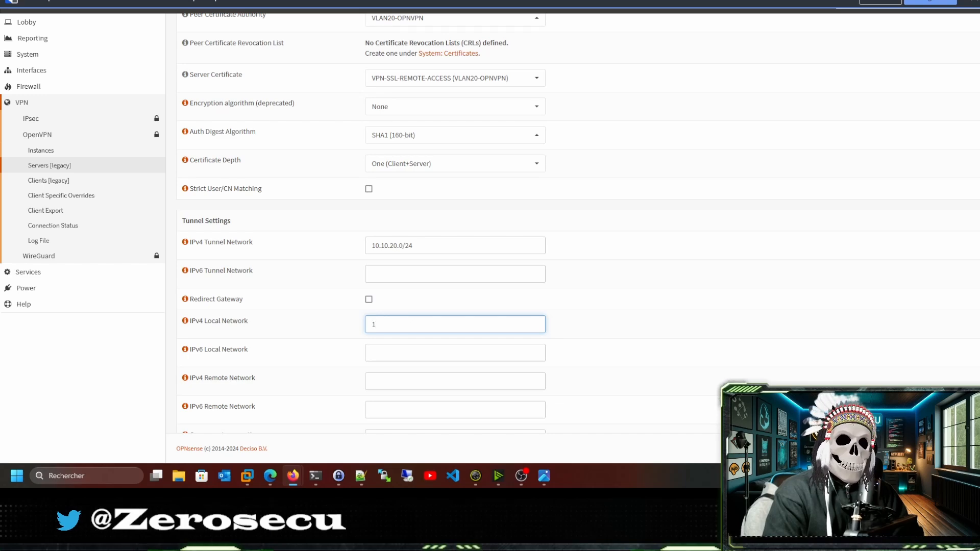
text(92.1)
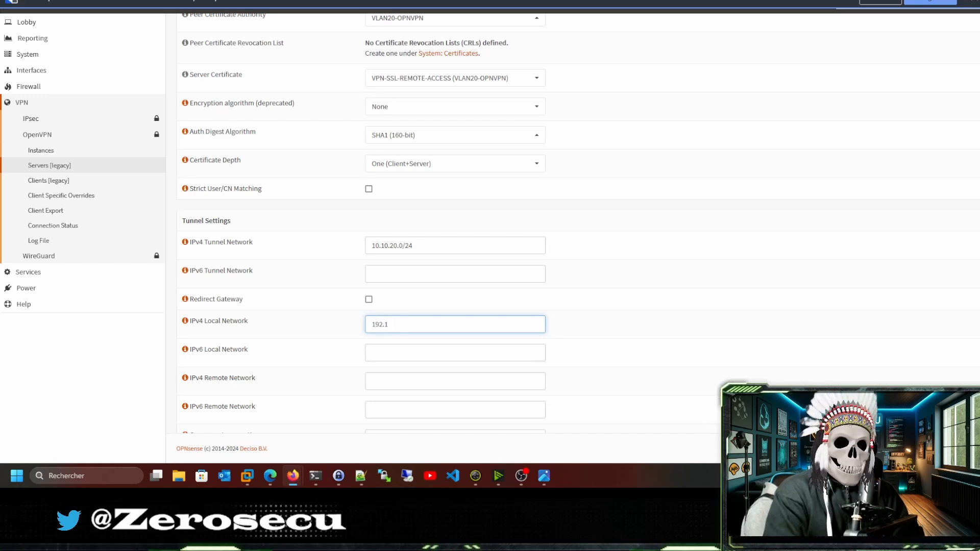
text(68)
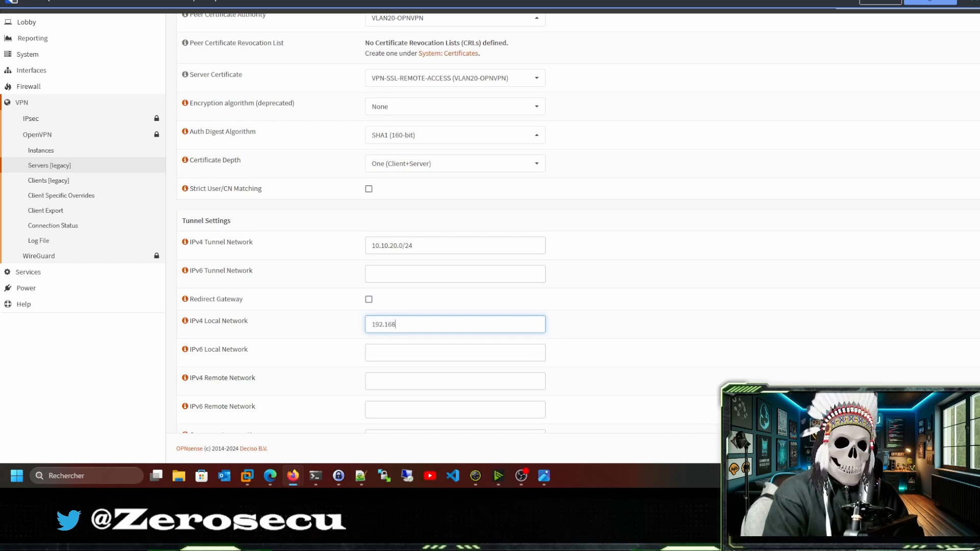
text(.20)
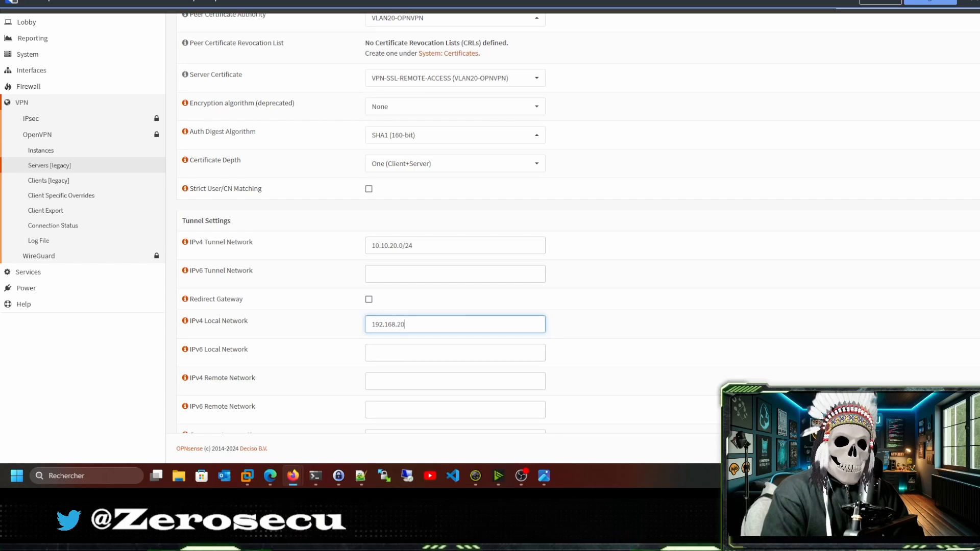
text(.0/24)
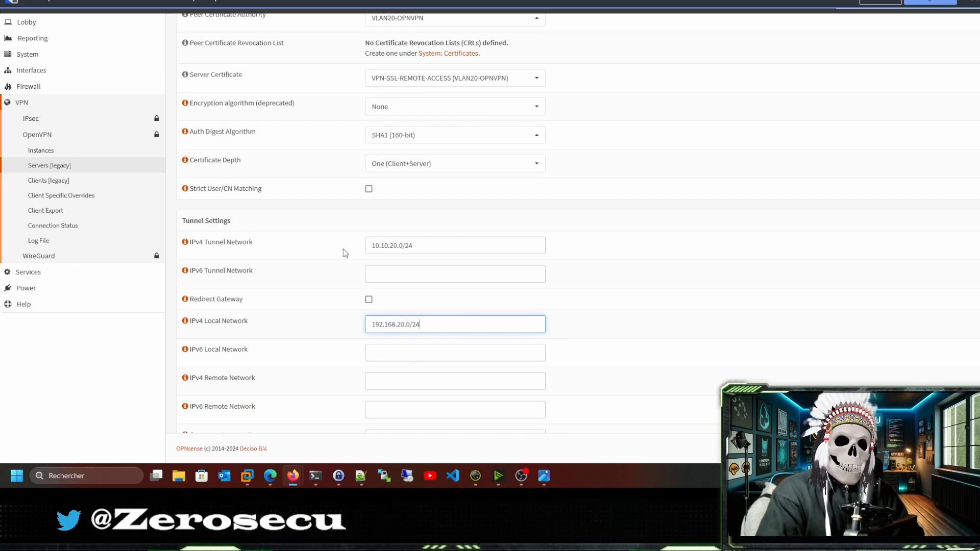
scroll(342, 266, down, 3)
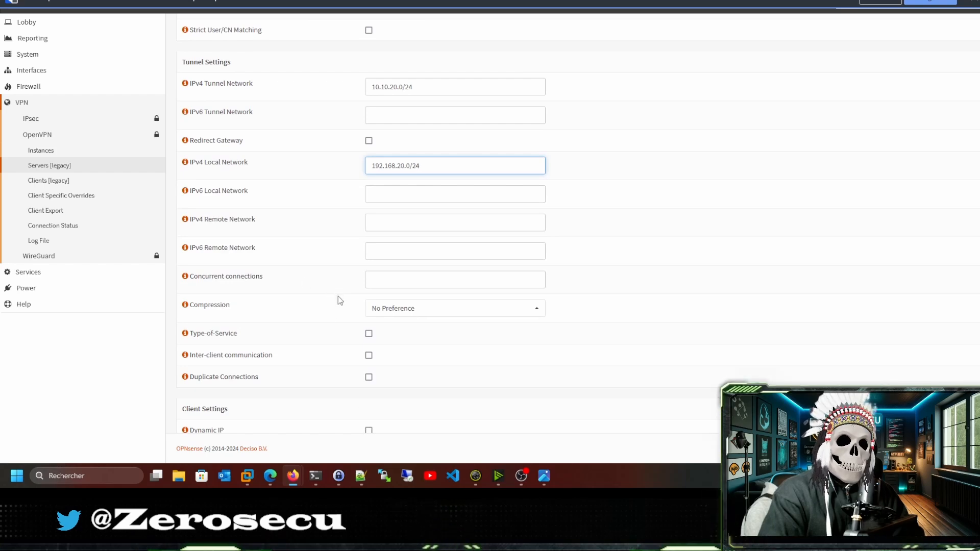
Tick Dynamic IP, Topology and DNS Servers, with 192.168.20.1 as DNS Server #1.
scroll(339, 306, down, 1)
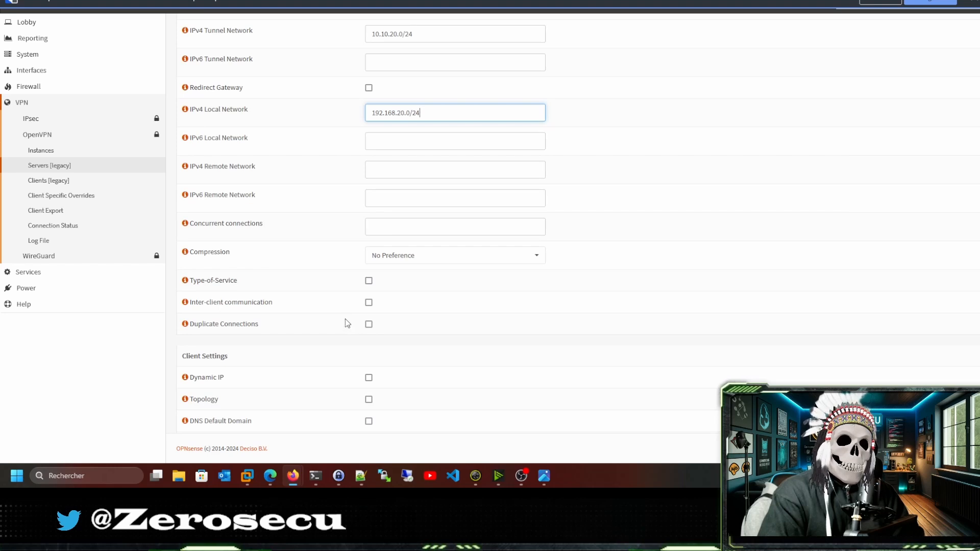
scroll(345, 319, down, 2)
click(368, 272)
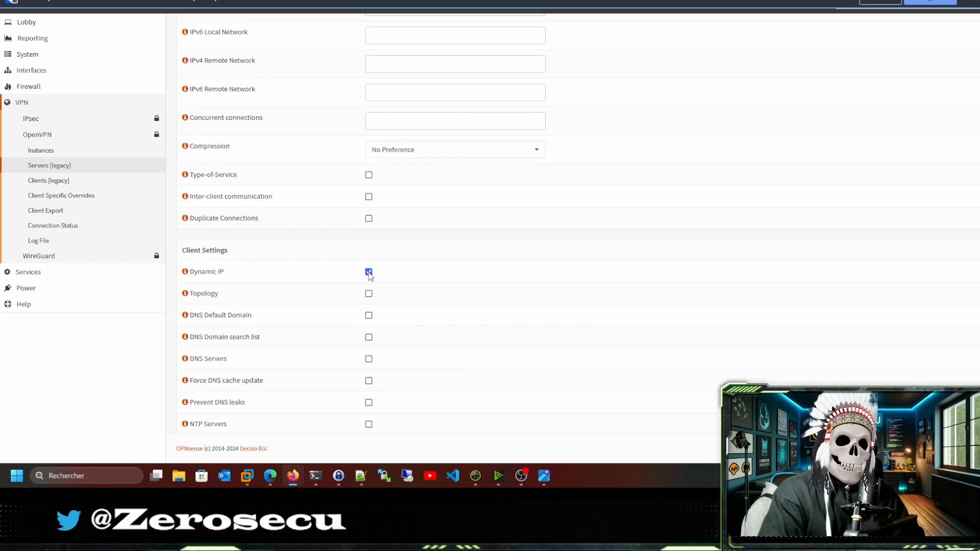
click(369, 294)
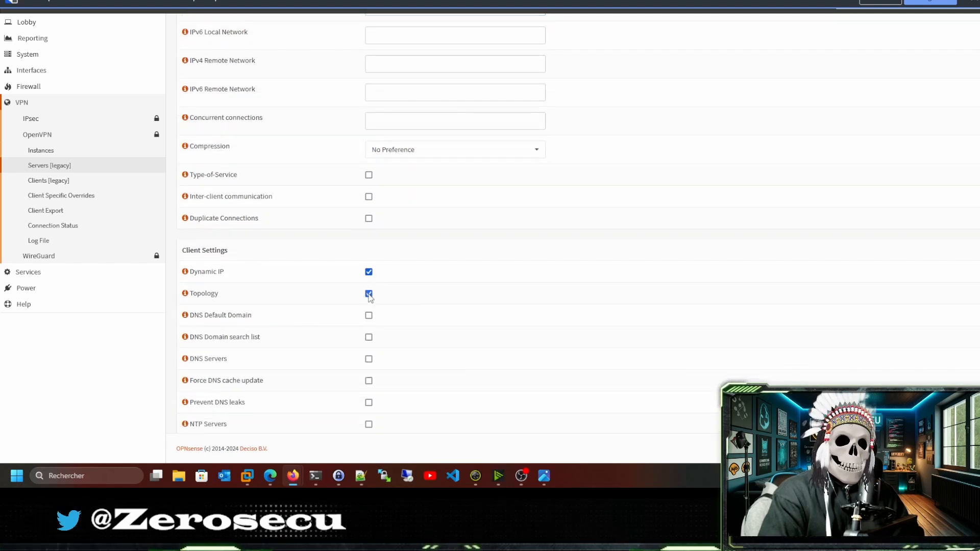
click(368, 359)
click(424, 383)
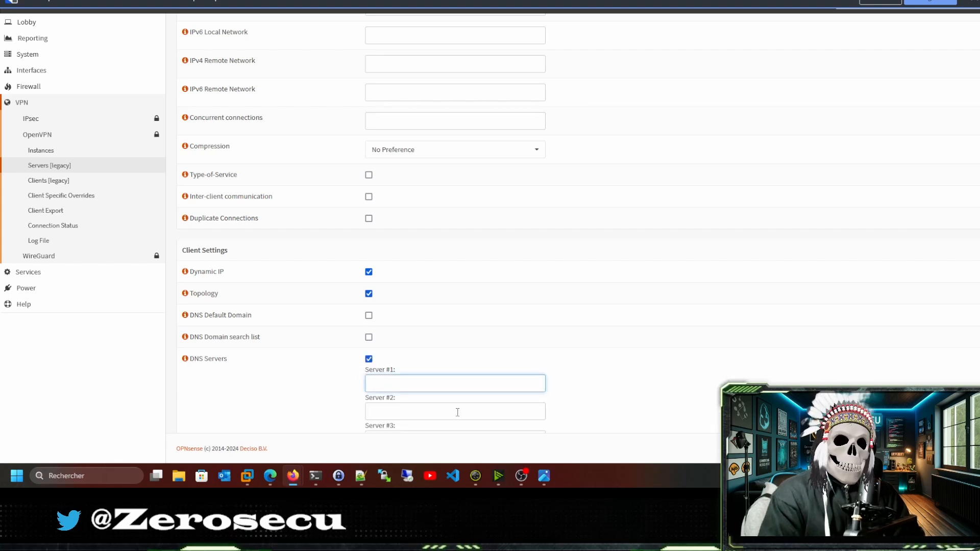
text(192.)
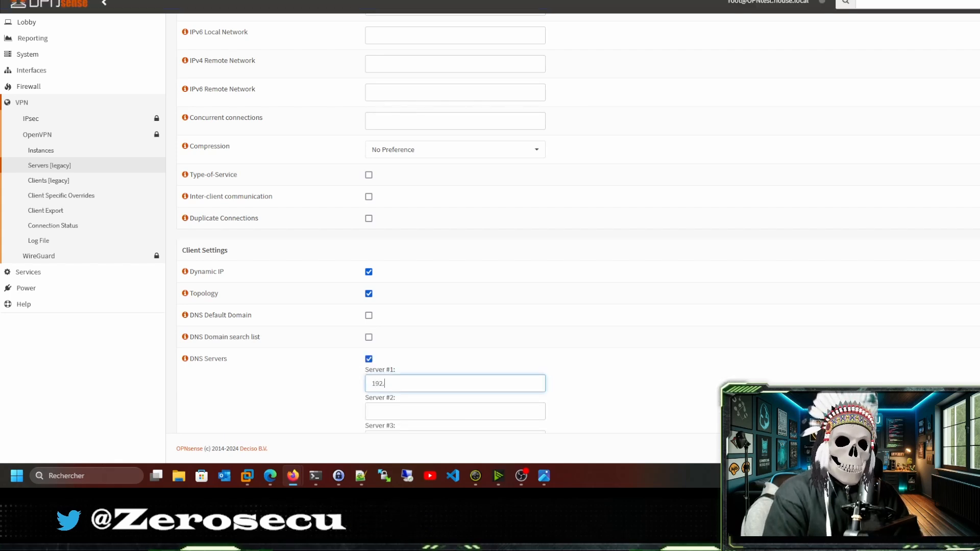
text(168.20.)
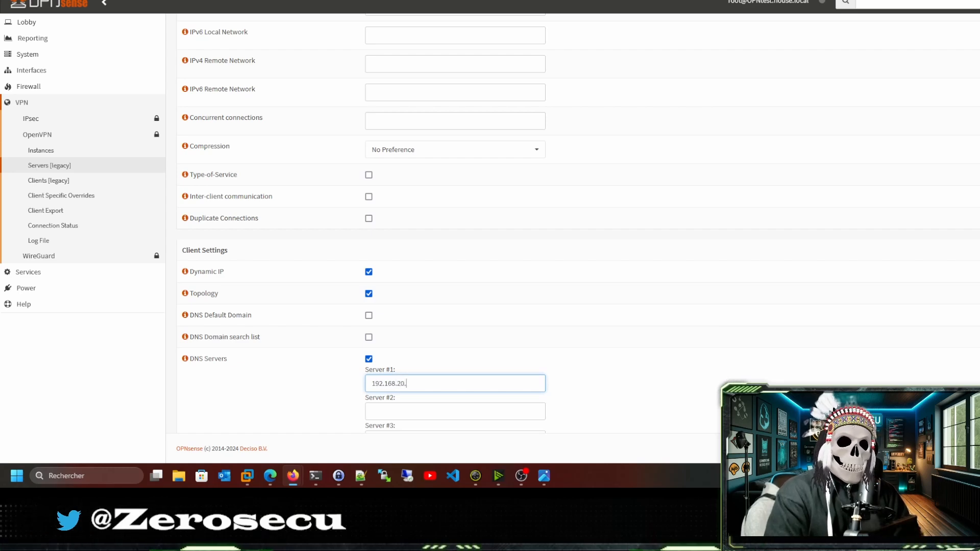
text(1)
scroll(459, 394, down, 4)
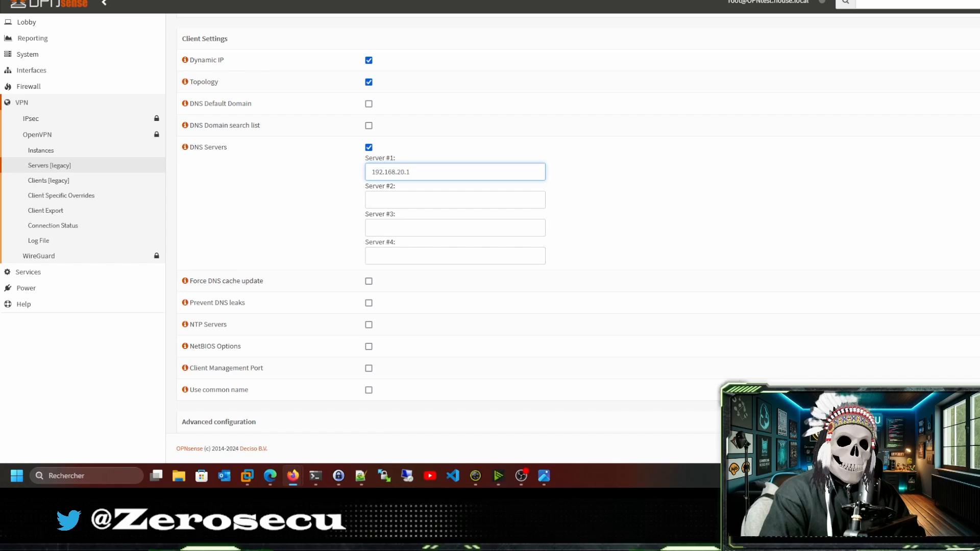
scroll(328, 284, down, 3)
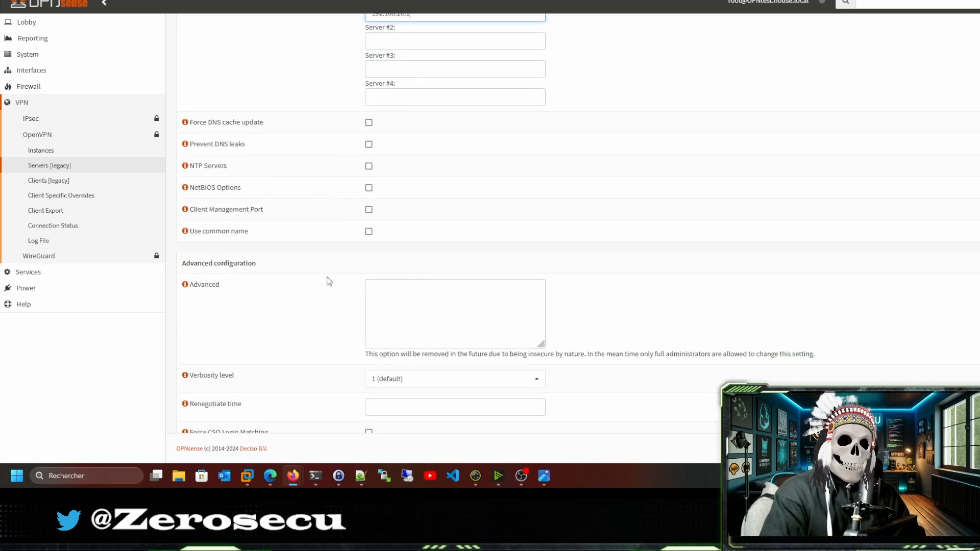
Add auth-nocache in the Advanced options box.
click(388, 298)
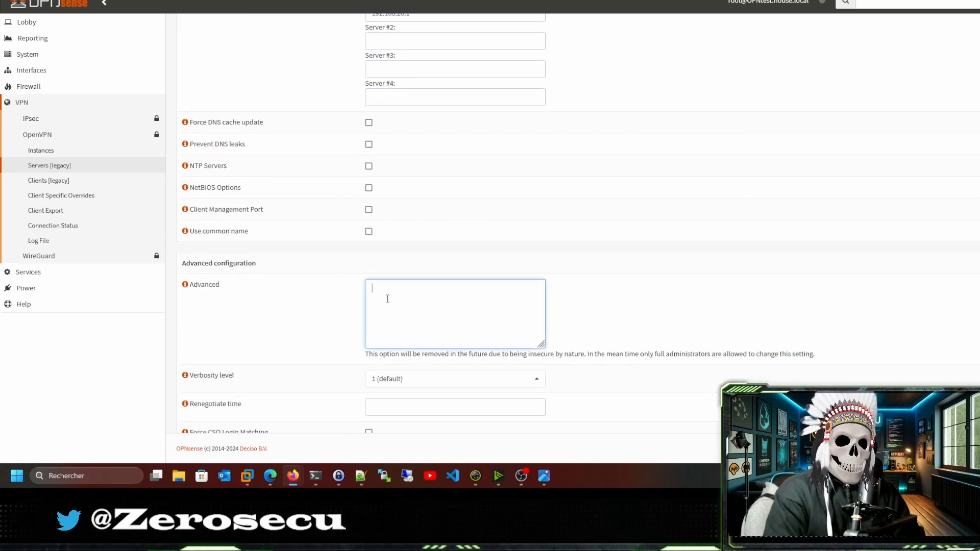
text(auth)
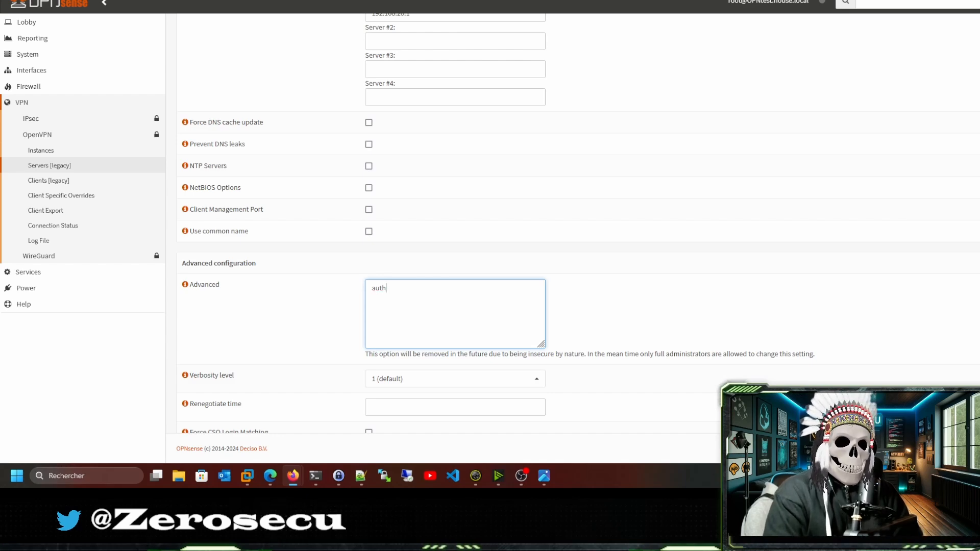
text(-nocache)
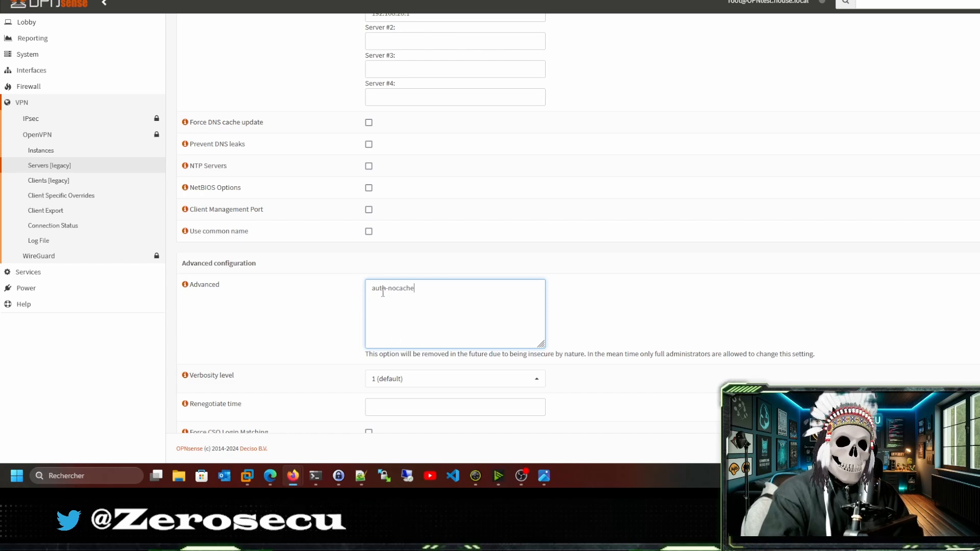
scroll(350, 306, down, 1)
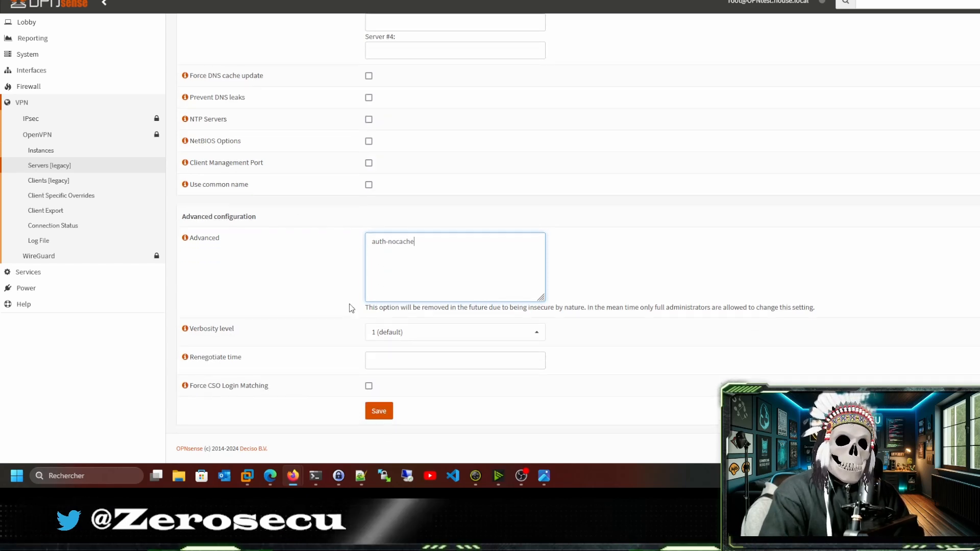
scroll(368, 320, up, 3)
scroll(368, 320, up, 8)
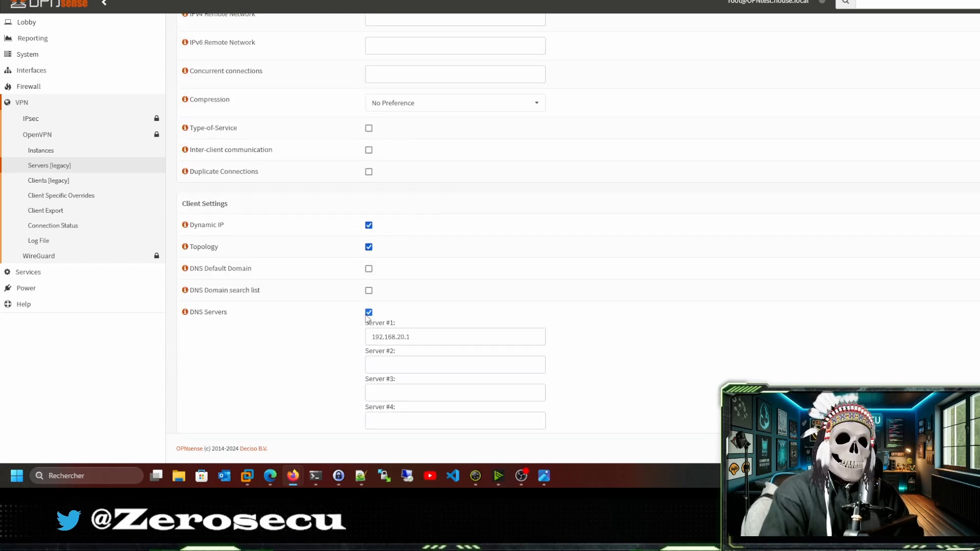
Limit concurrent connections to 2 and save the VLAN20-VPN server.
click(390, 232)
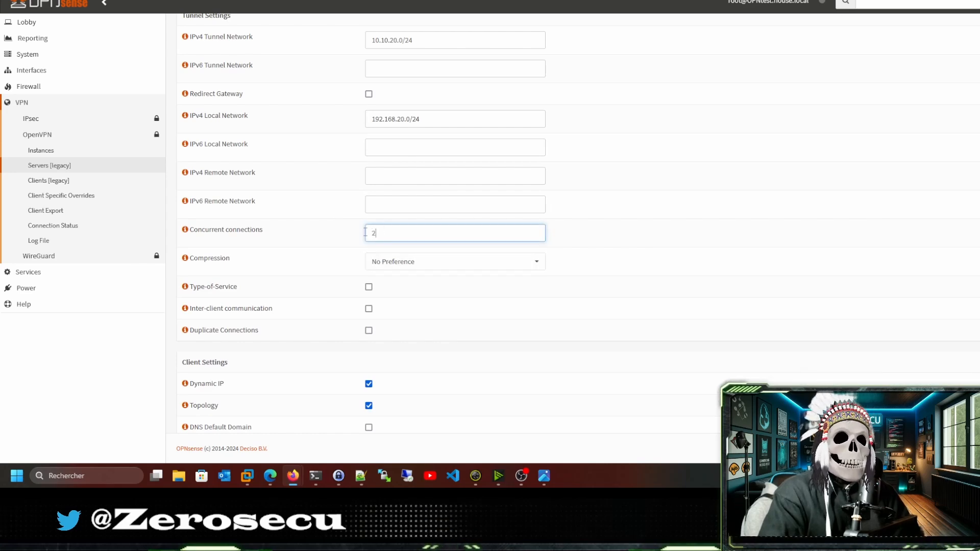
scroll(342, 231, down, 6)
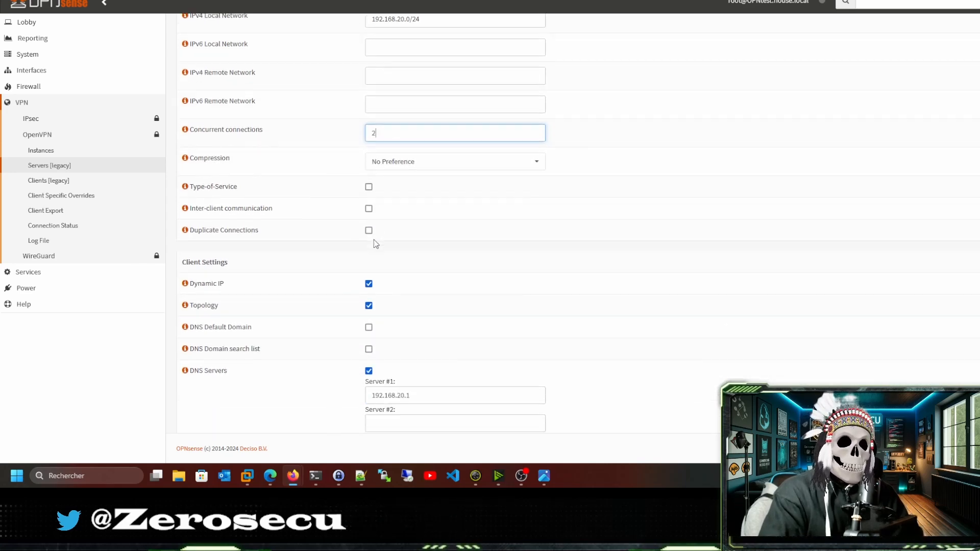
scroll(358, 255, down, 4)
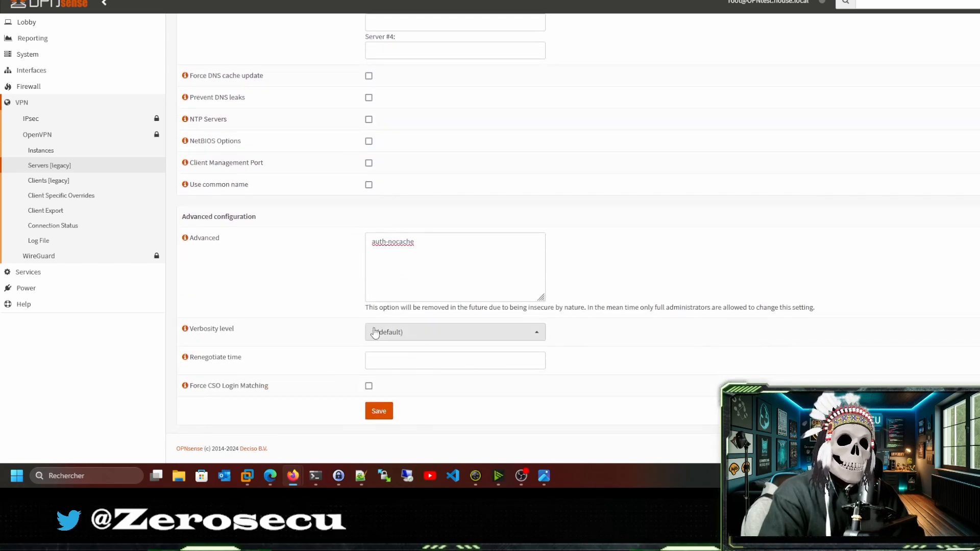
click(384, 414)
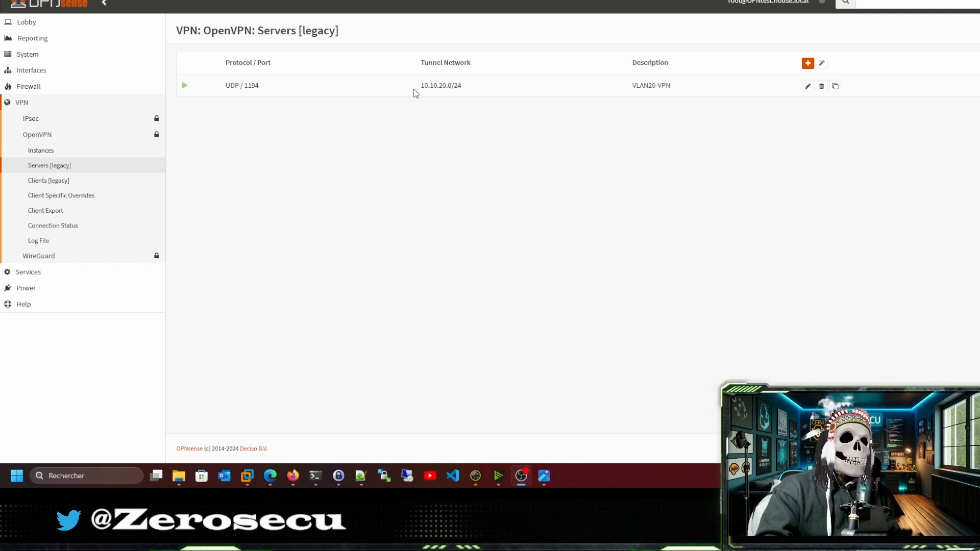
Open the certificate list under System > Trust > Certificates.
click(29, 75)
click(33, 53)
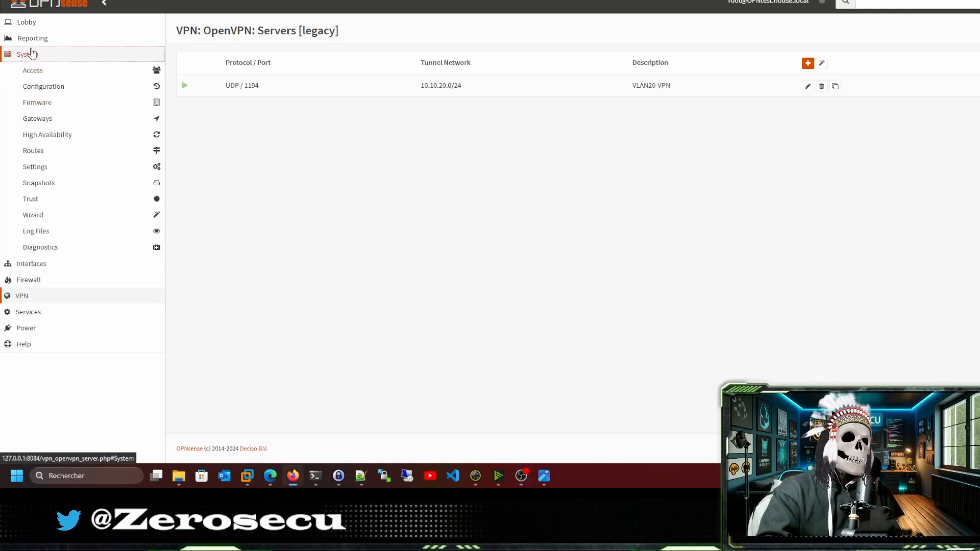
click(41, 201)
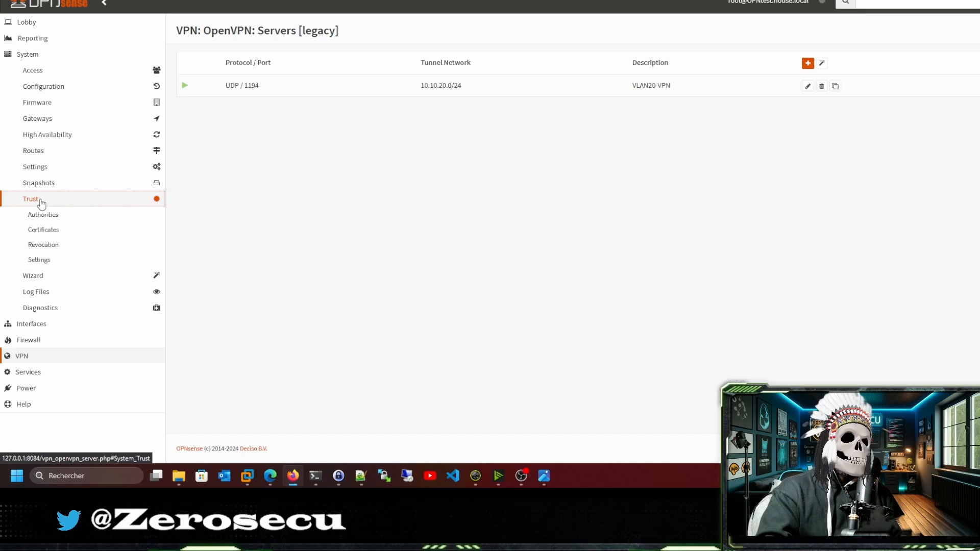
click(42, 231)
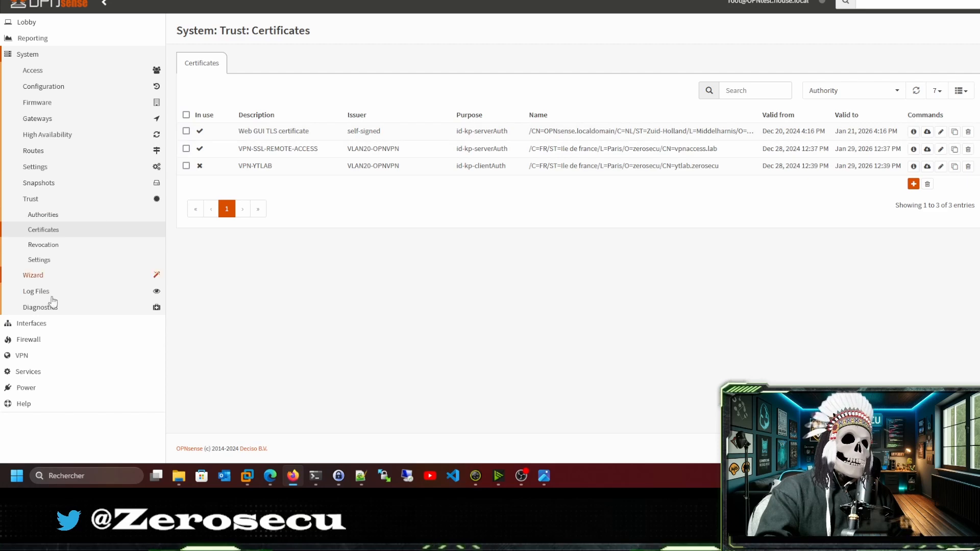
On OpenVPN Client Export, select hostname 10.20.50.201, then switch to the Proxmox network page.
click(26, 357)
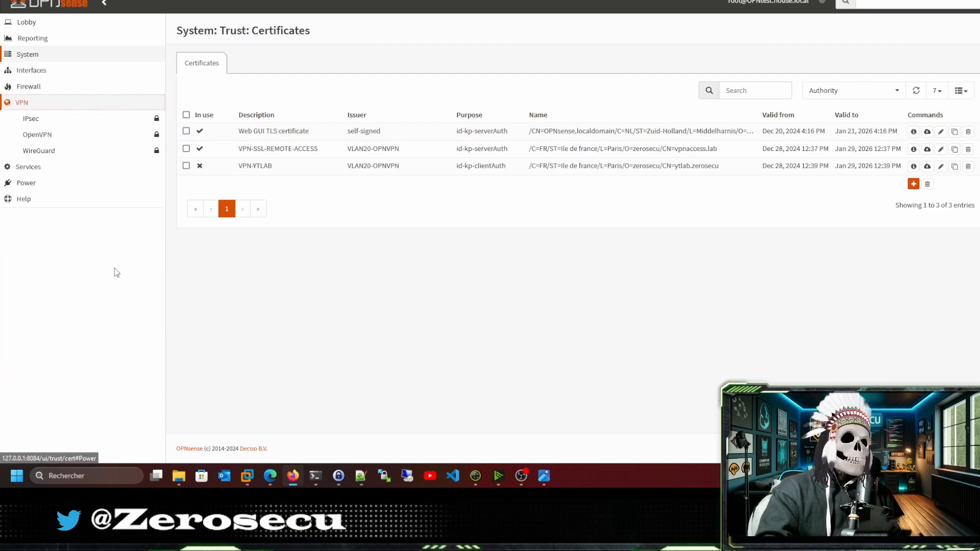
click(35, 135)
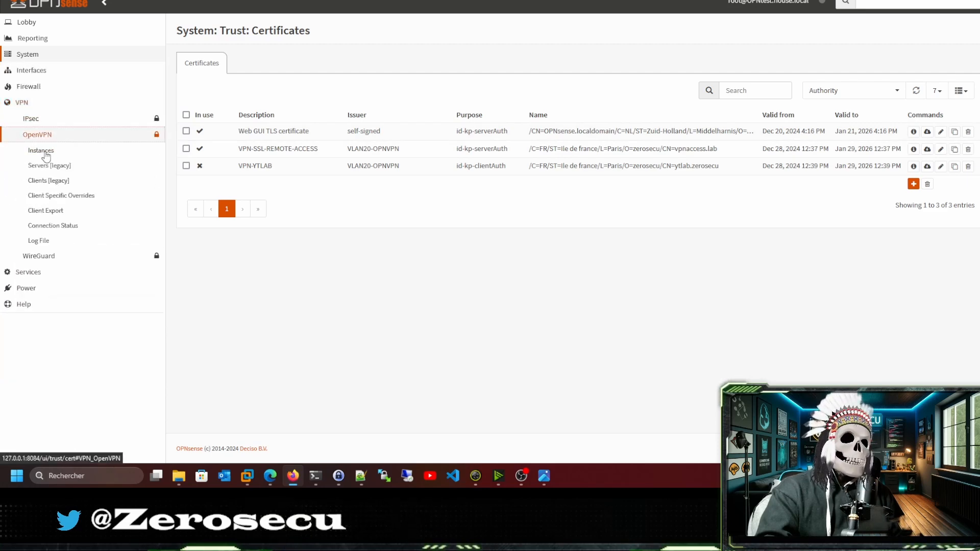
click(45, 211)
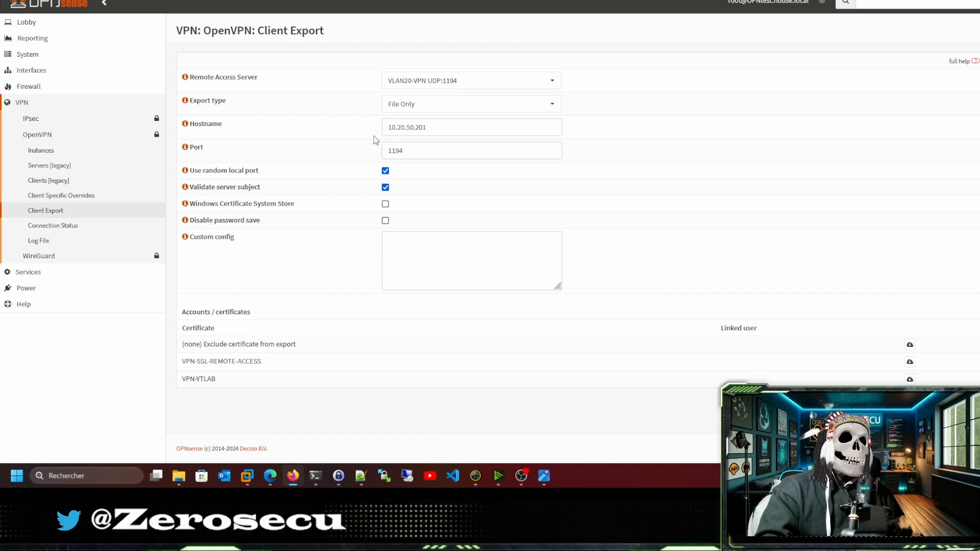
drag(436, 130, 389, 130)
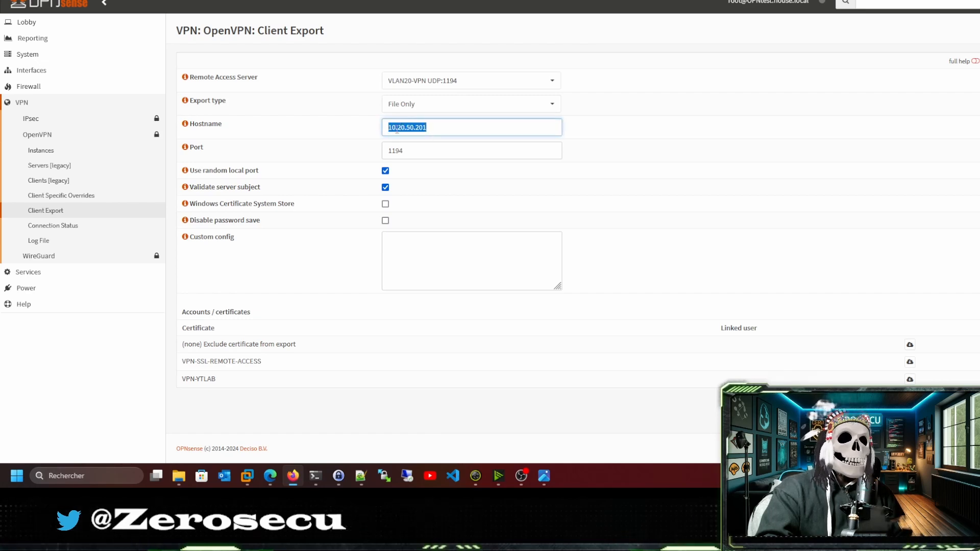
click(285, 0)
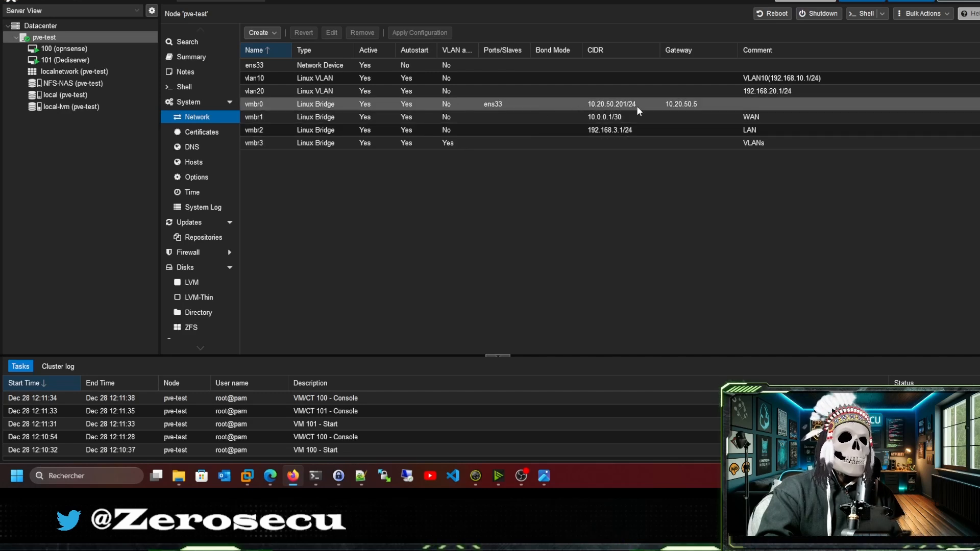
After confirming vmbr0 has 10.20.50.201/24, go back to the OPNsense client export page.
click(450, 1)
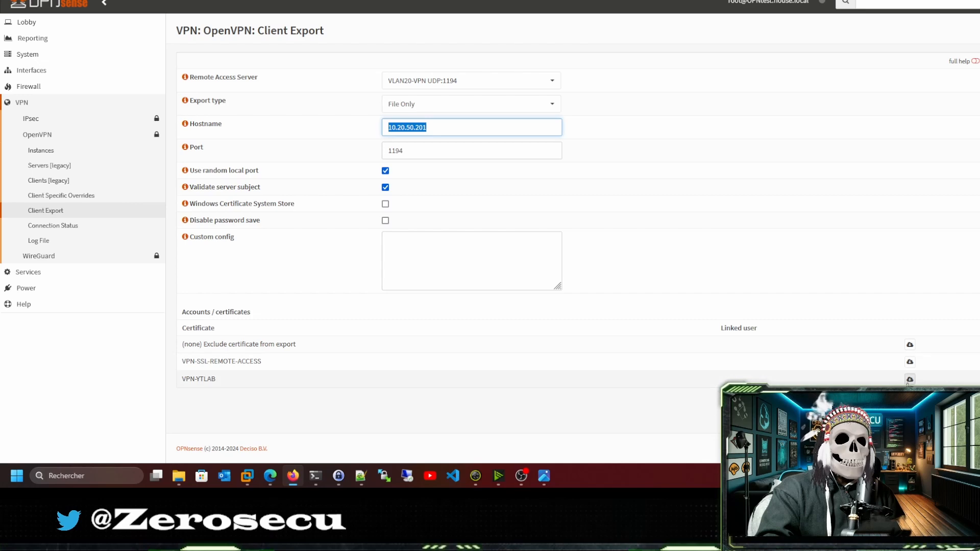
Download the VPN-YTLAB profile and locate VLAN20_VPN_ytlab_zerosecu.ovpn in the Documents\Youtube\Lab folder.
click(909, 381)
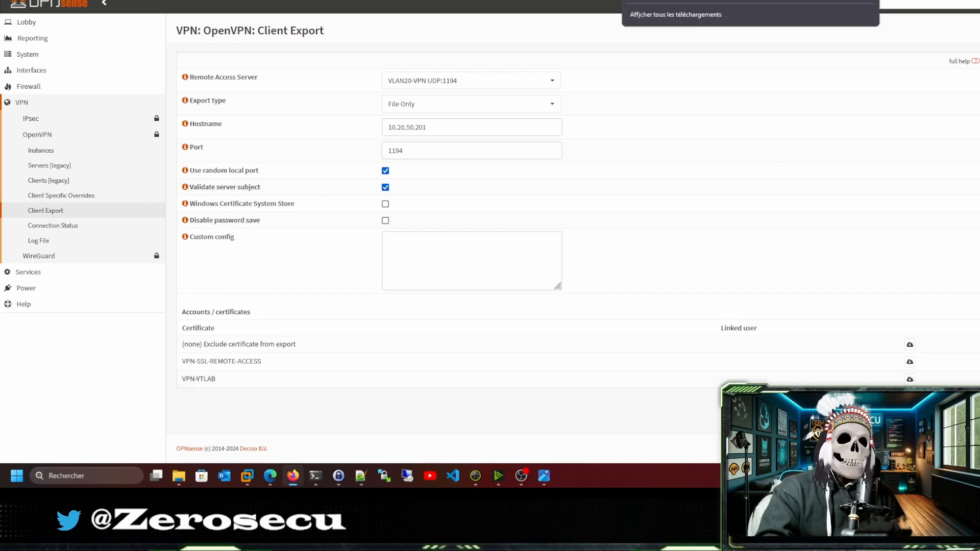
click(171, 474)
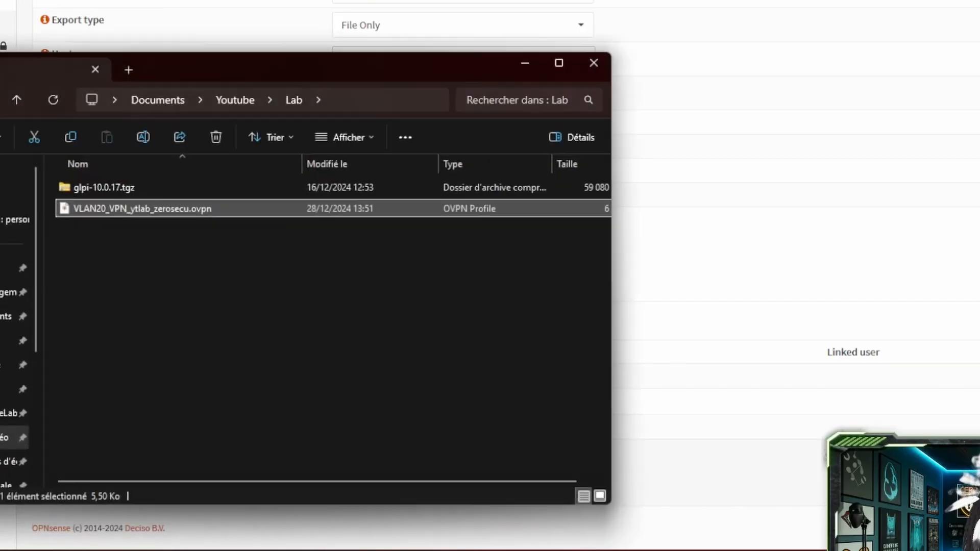
click(170, 210)
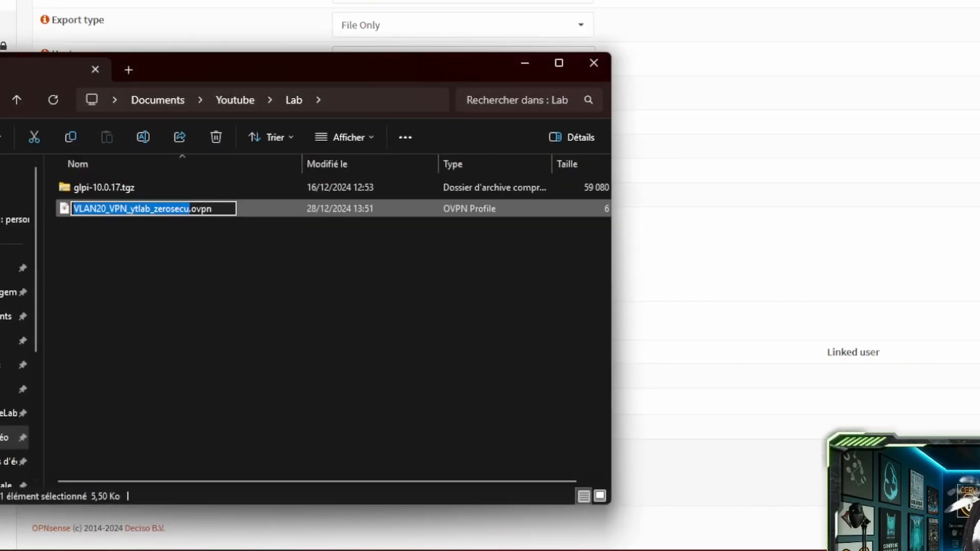
key(super+s)
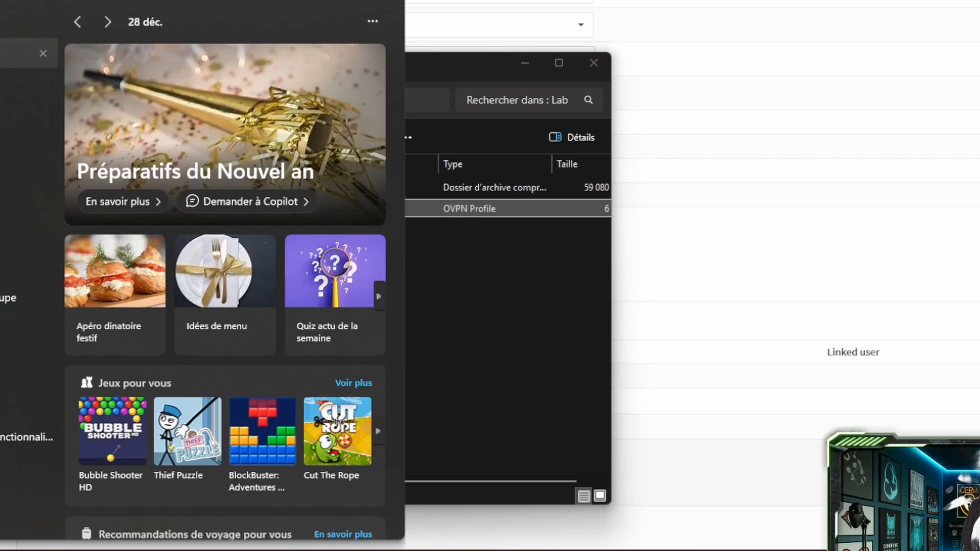
key(Escape)
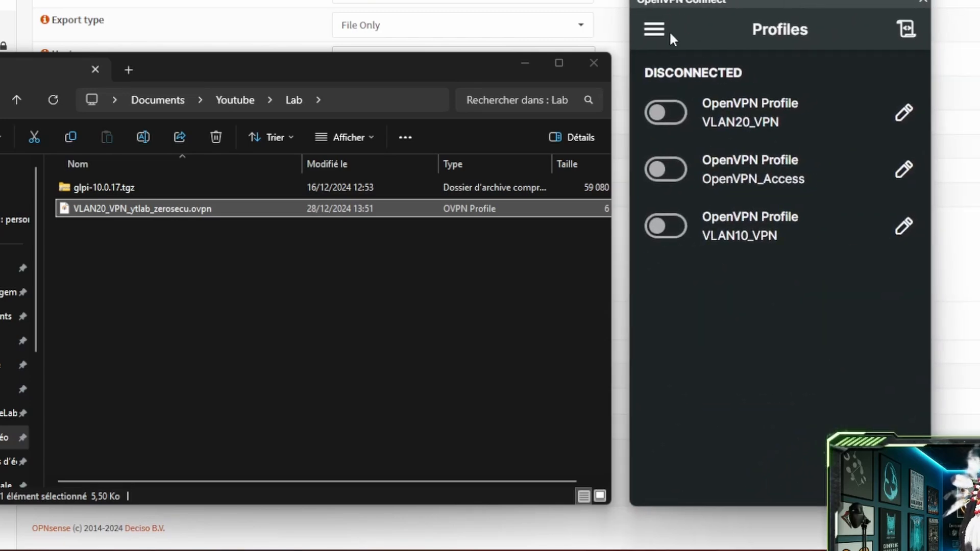
Import the .ovpn file as a profile, removing the server address prefix from its name.
click(658, 31)
click(674, 51)
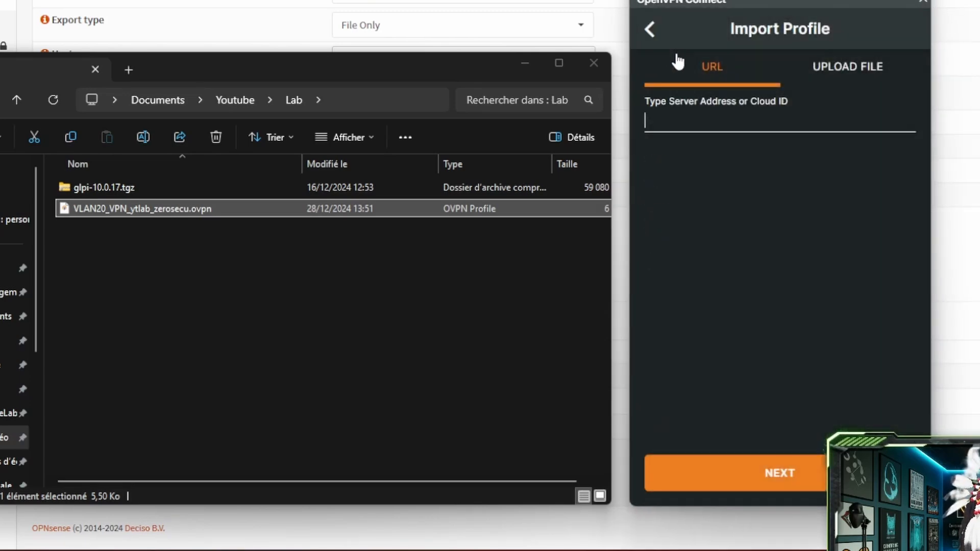
click(846, 77)
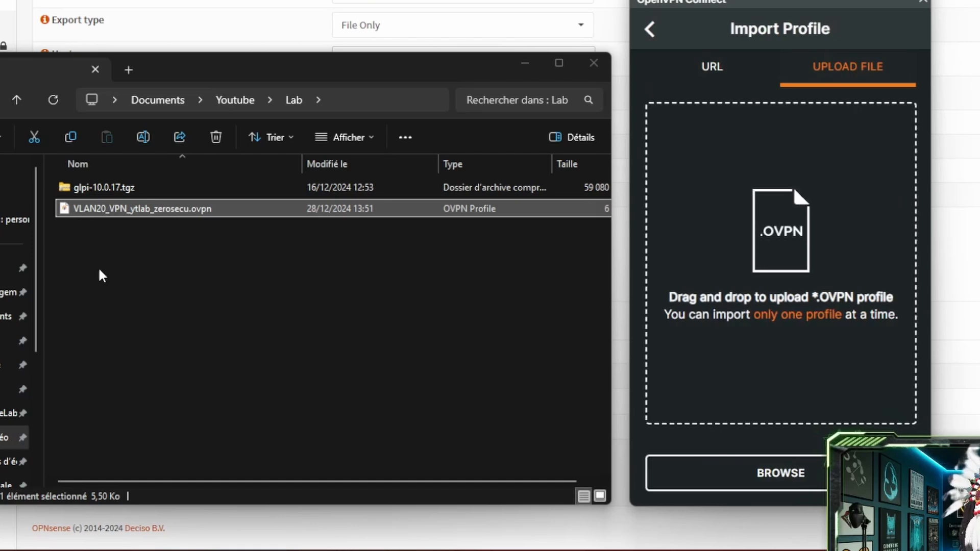
click(113, 217)
drag(113, 217, 736, 227)
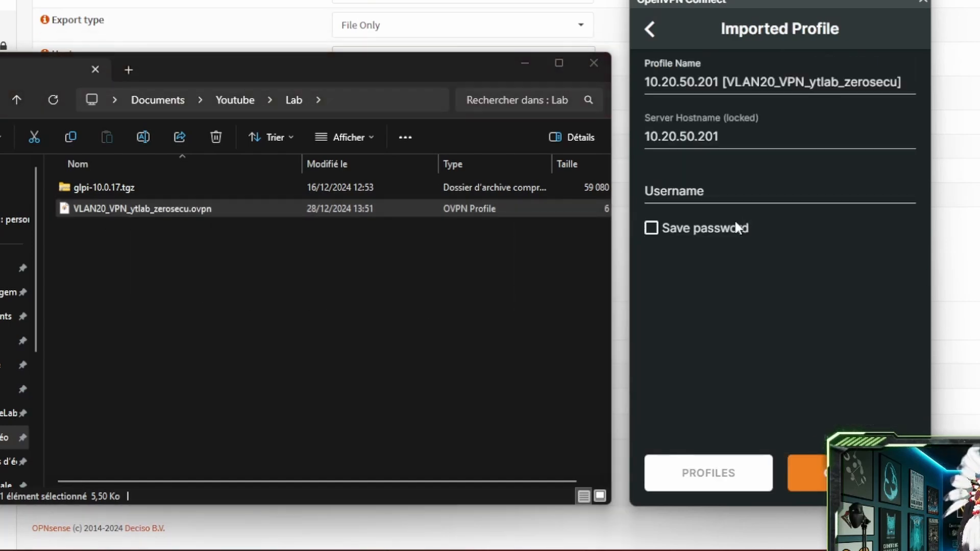
click(730, 81)
key(BackSpace)
key(BackSpace)
key(BackSpace)
key(BackSpace)
key(BackSpace)
key(BackSpace)
key(BackSpace)
key(BackSpace)
key(BackSpace)
key(BackSpace)
key(BackSpace)
key(BackSpace)
key(BackSpace)
key(BackSpace)
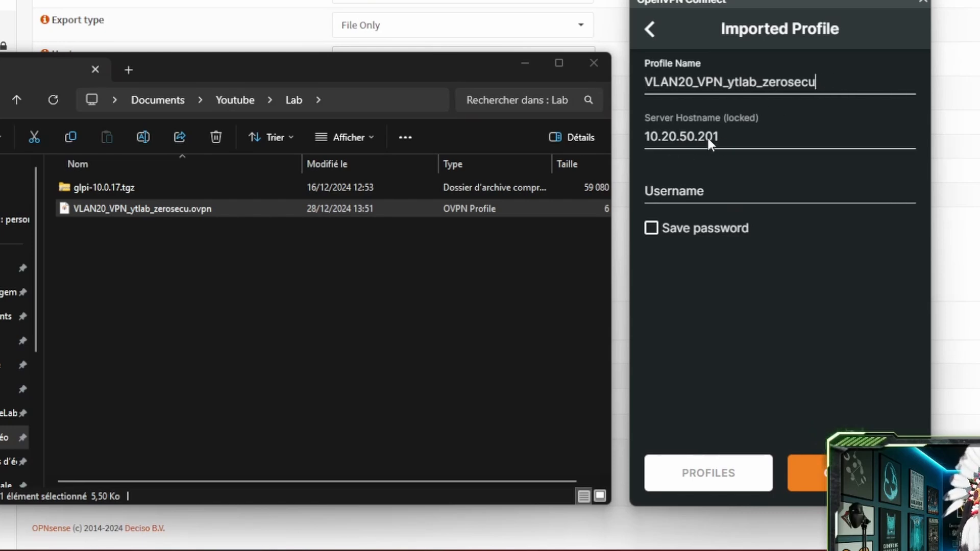
Enter the VPN username and saved password, then start connecting and cancel the attempt.
click(713, 195)
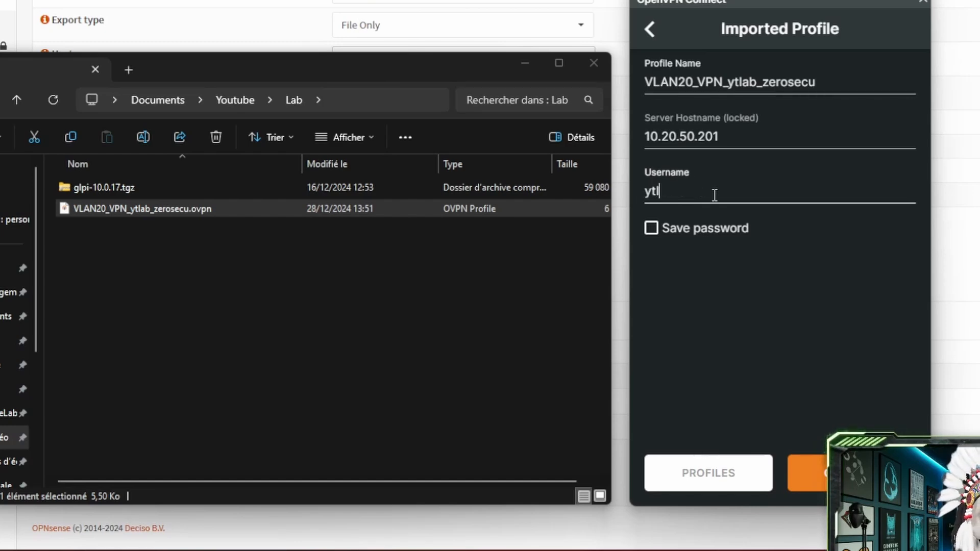
click(653, 229)
click(667, 275)
click(668, 274)
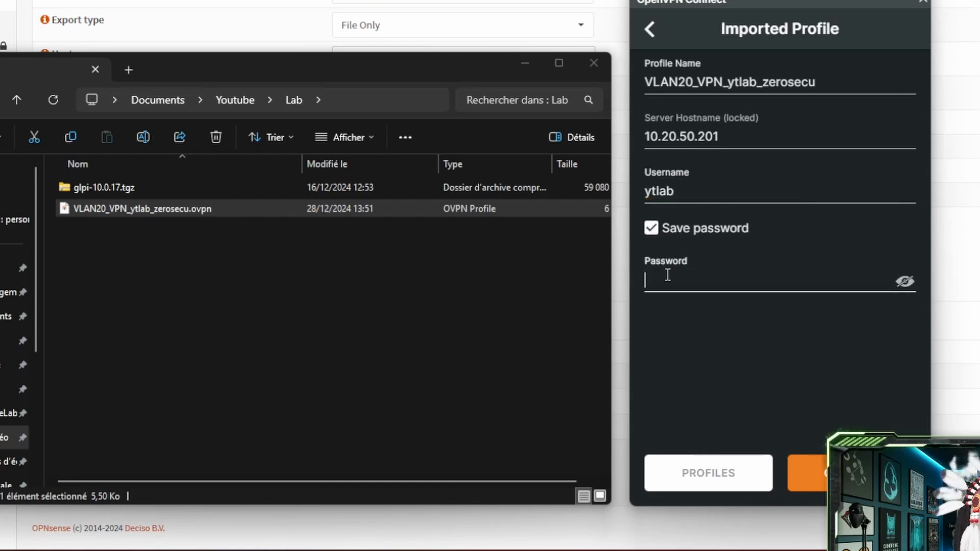
text(••)
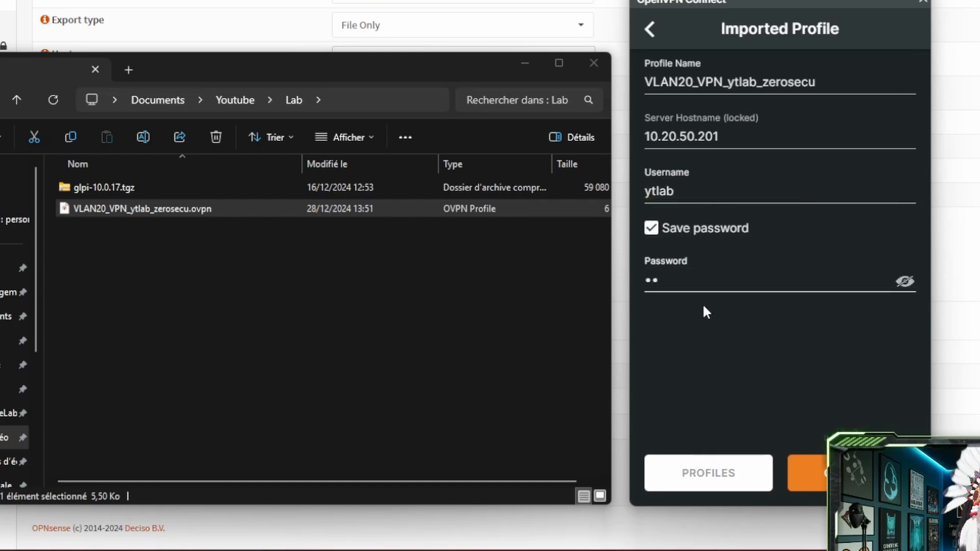
click(815, 490)
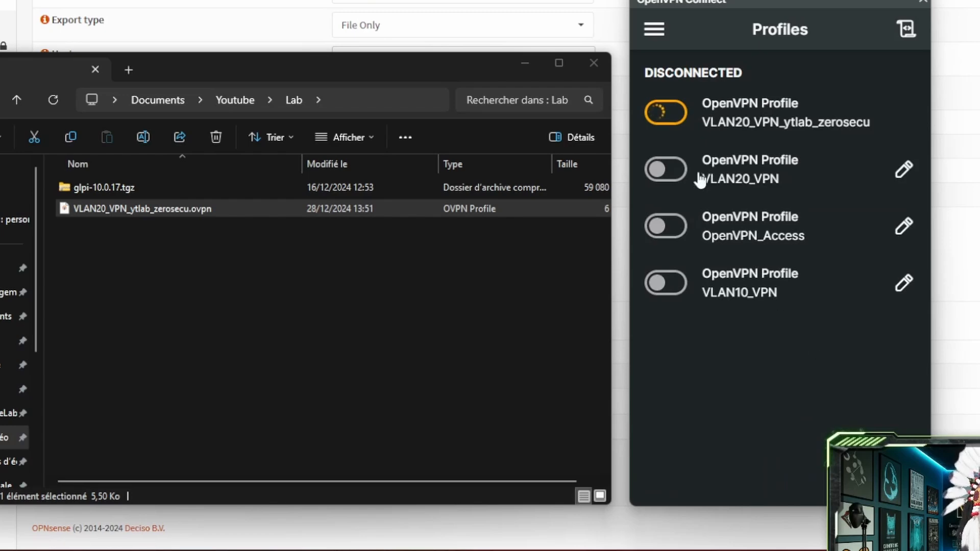
click(680, 119)
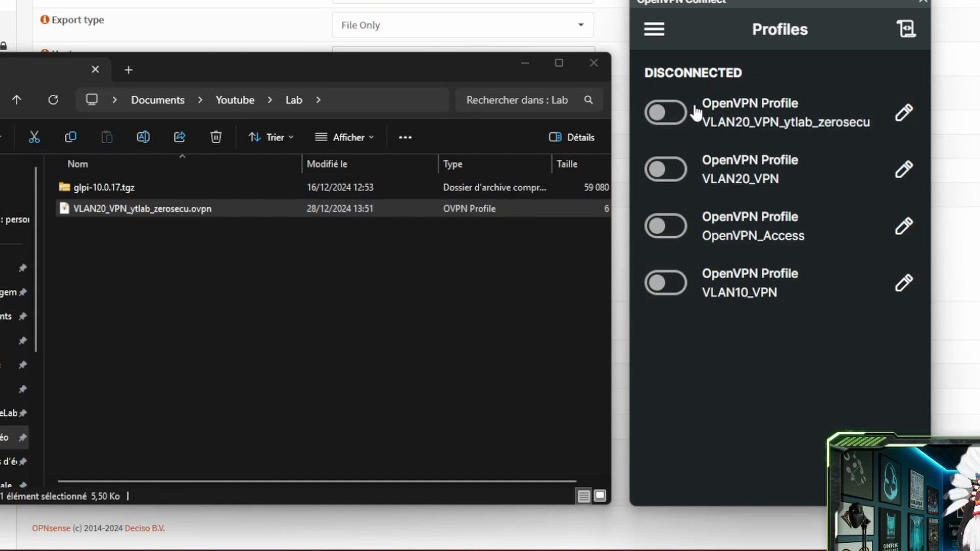
click(526, 62)
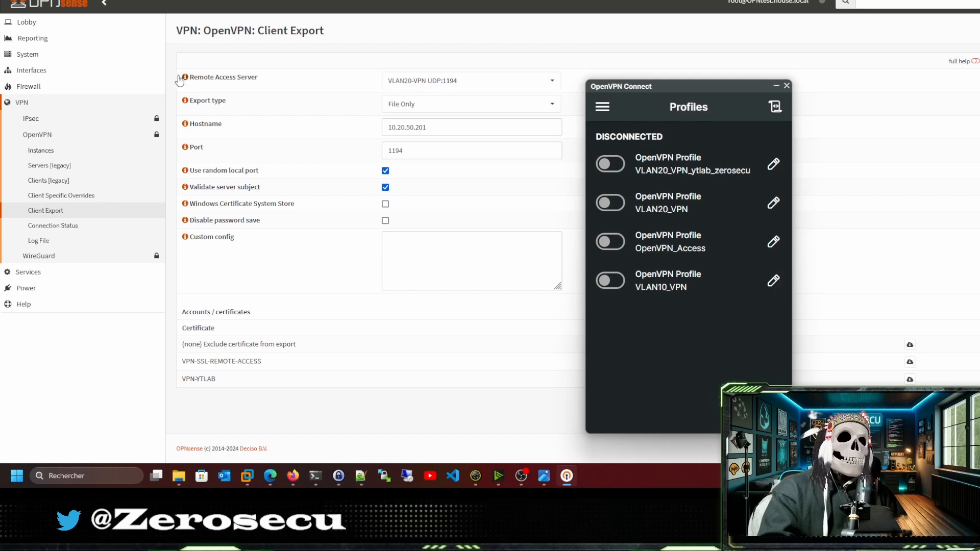
Start a new WAN firewall rule with protocol UDP.
click(30, 187)
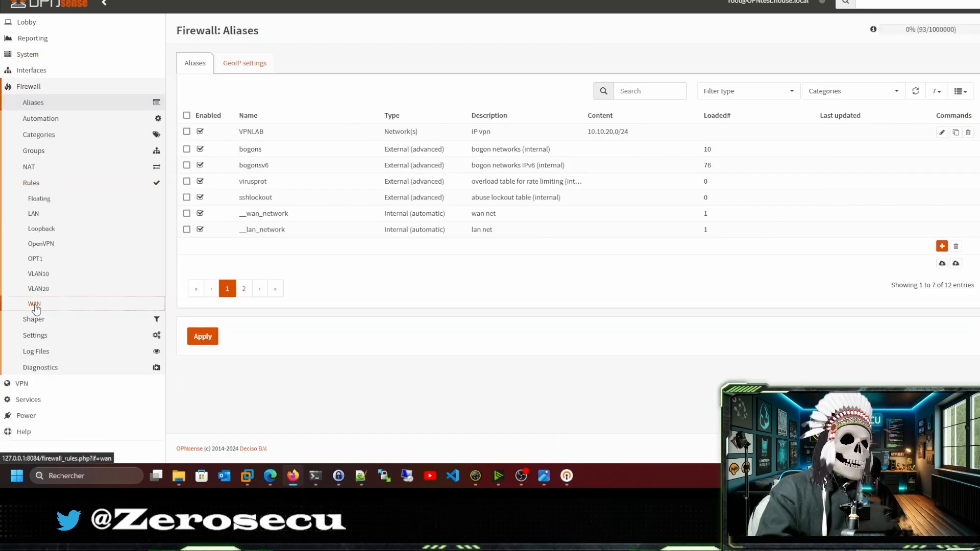
click(34, 305)
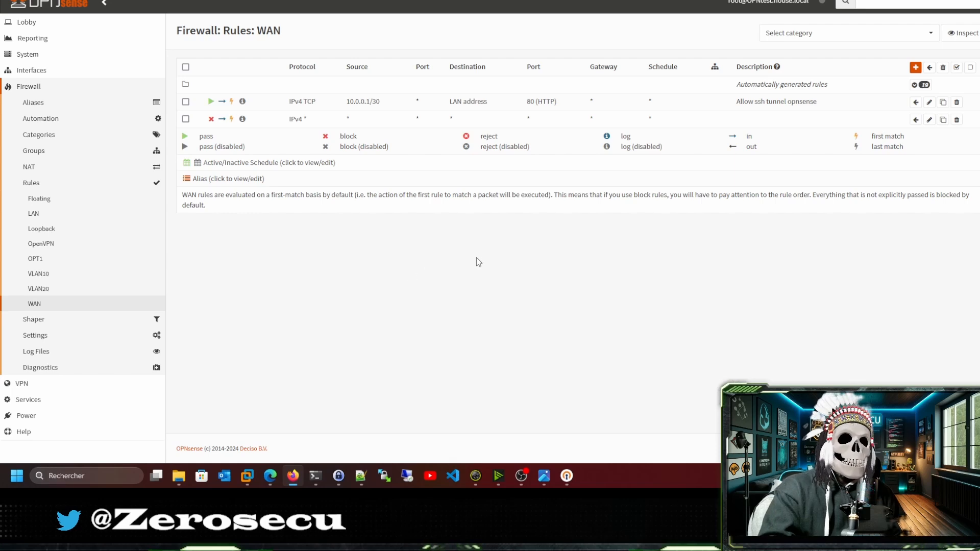
click(916, 67)
scroll(573, 104, down, 2)
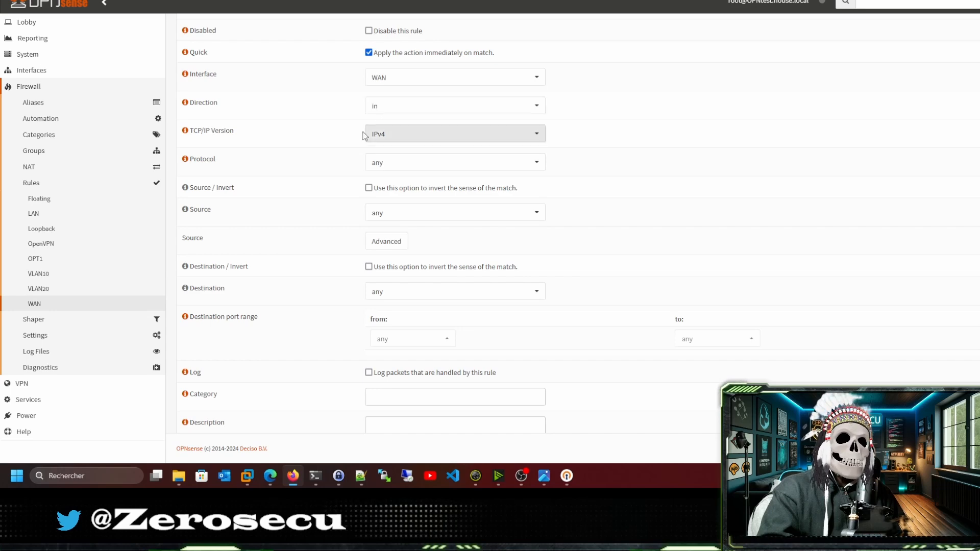
click(379, 163)
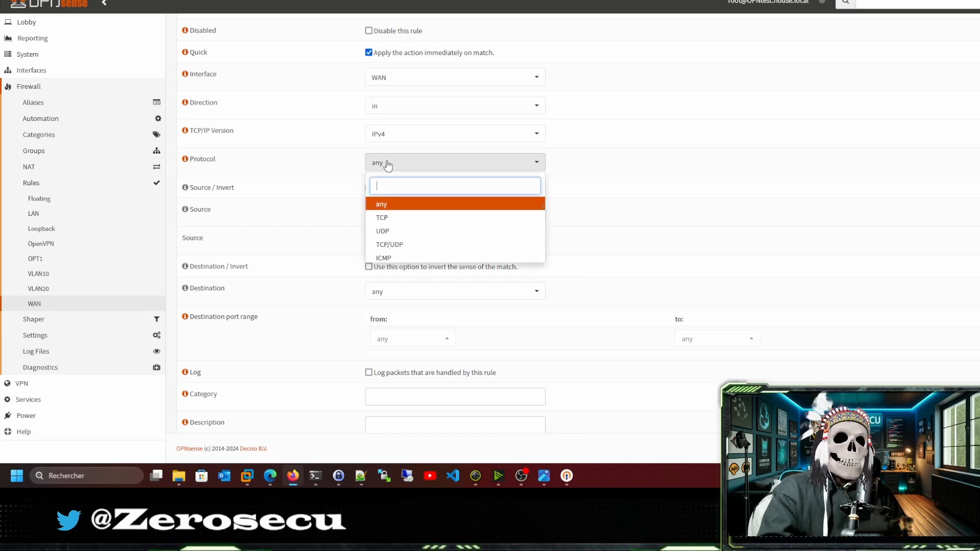
click(384, 230)
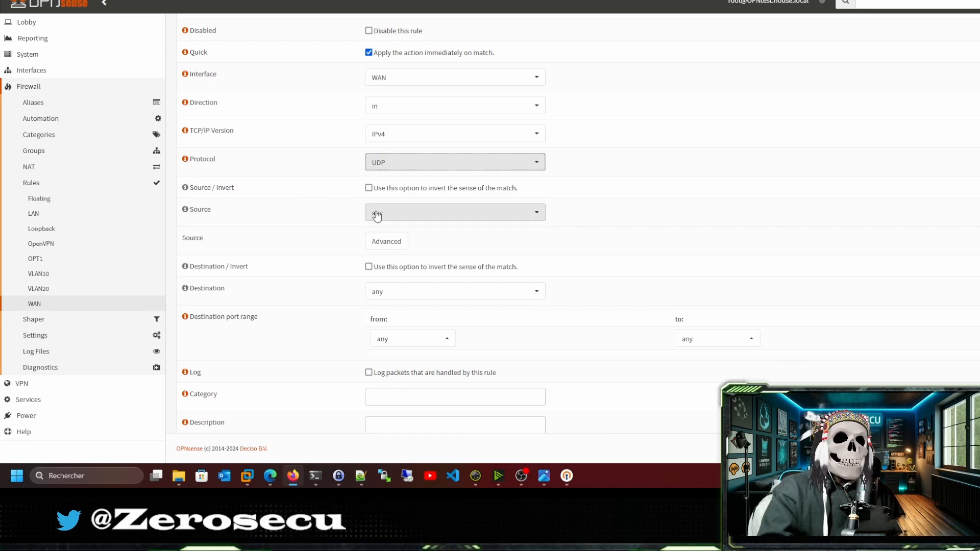
Set the rule destination to WAN address with port range OpenVPN to OpenVPN.
click(396, 293)
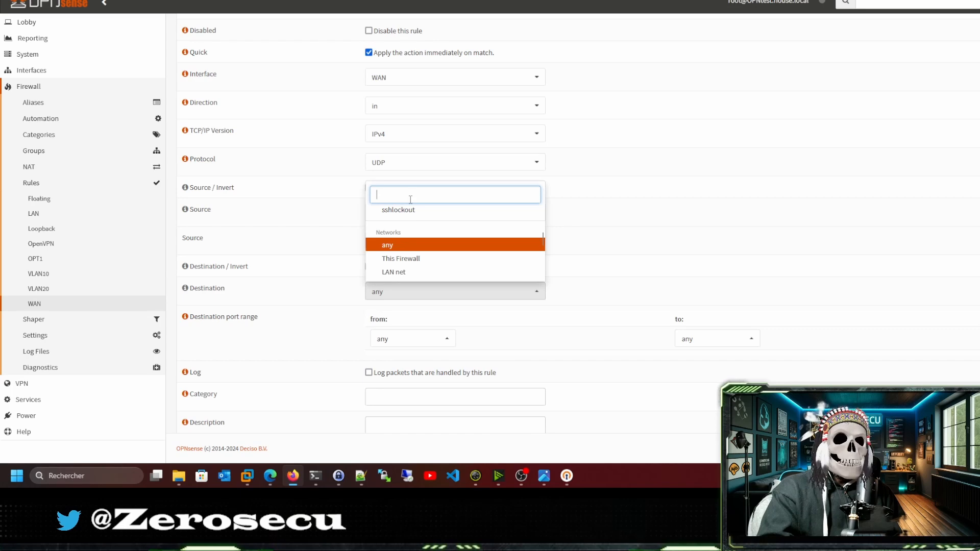
text(wa)
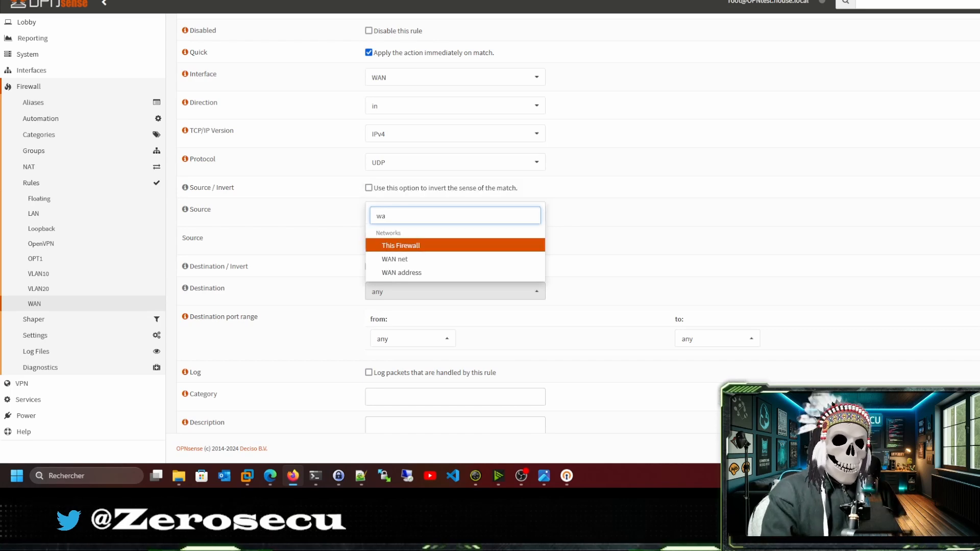
click(401, 272)
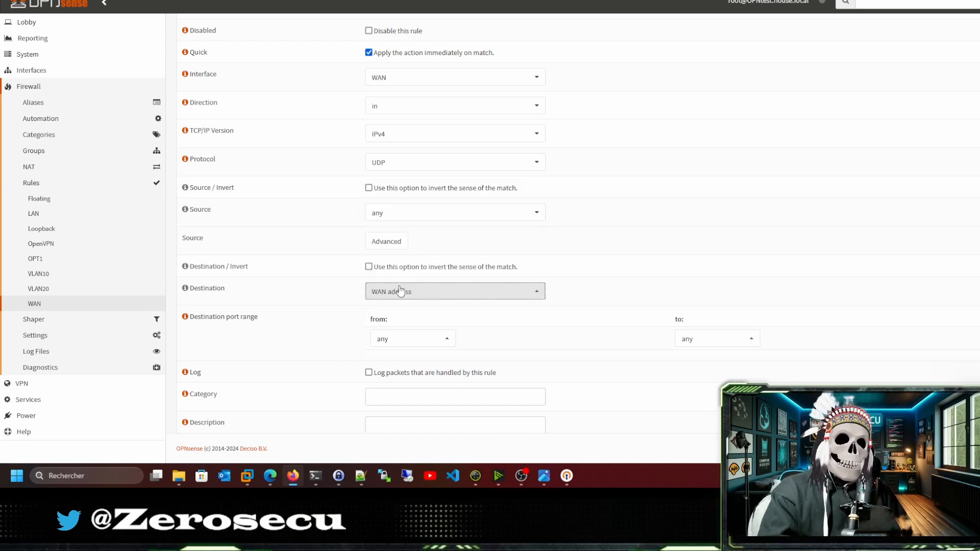
click(416, 342)
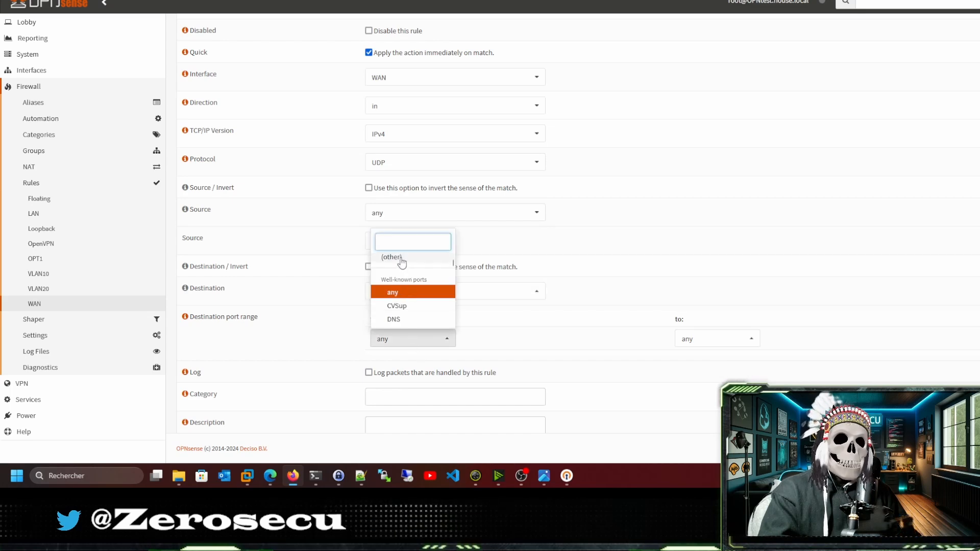
click(402, 260)
click(400, 341)
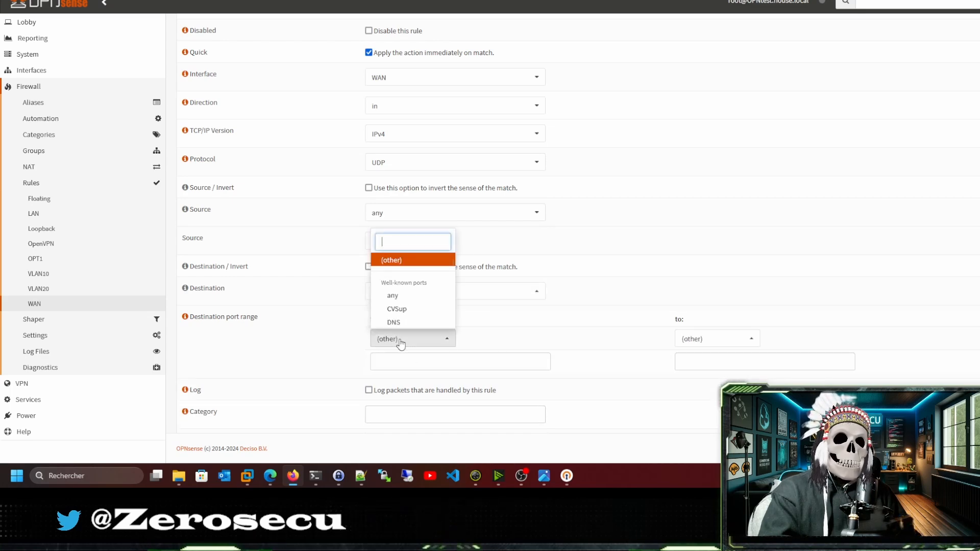
text(op)
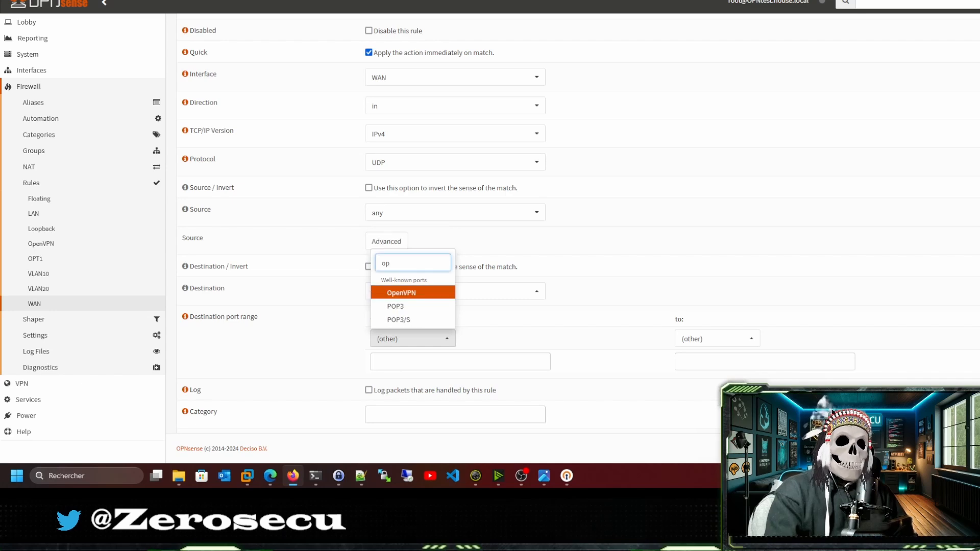
click(417, 293)
Describe the rule 'Autorisation acces vpn' and save it.
scroll(339, 296, down, 2)
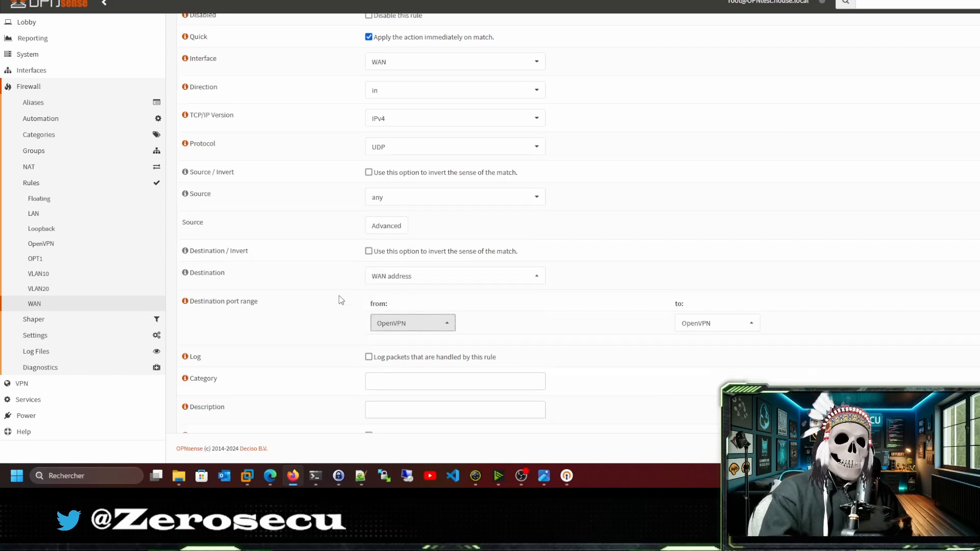
click(410, 319)
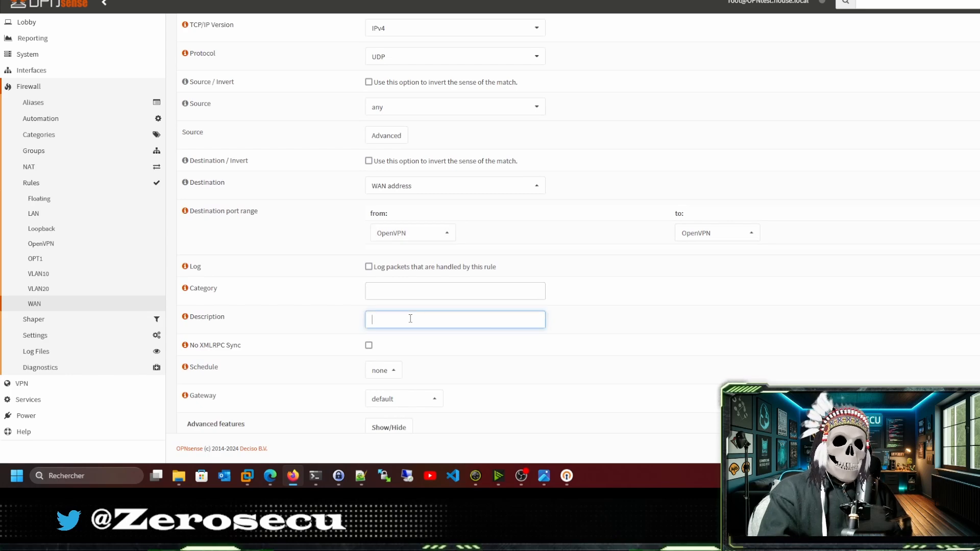
text(aut)
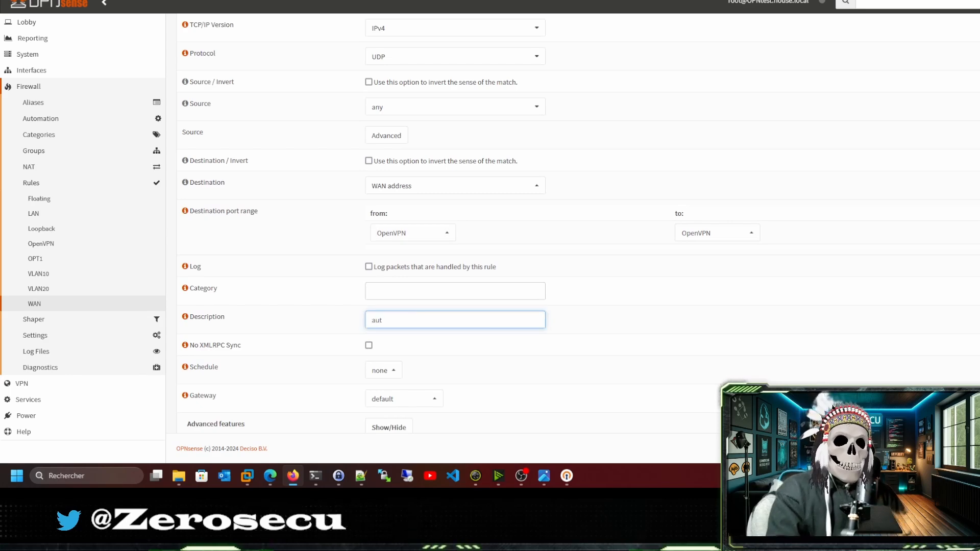
text(isatop)
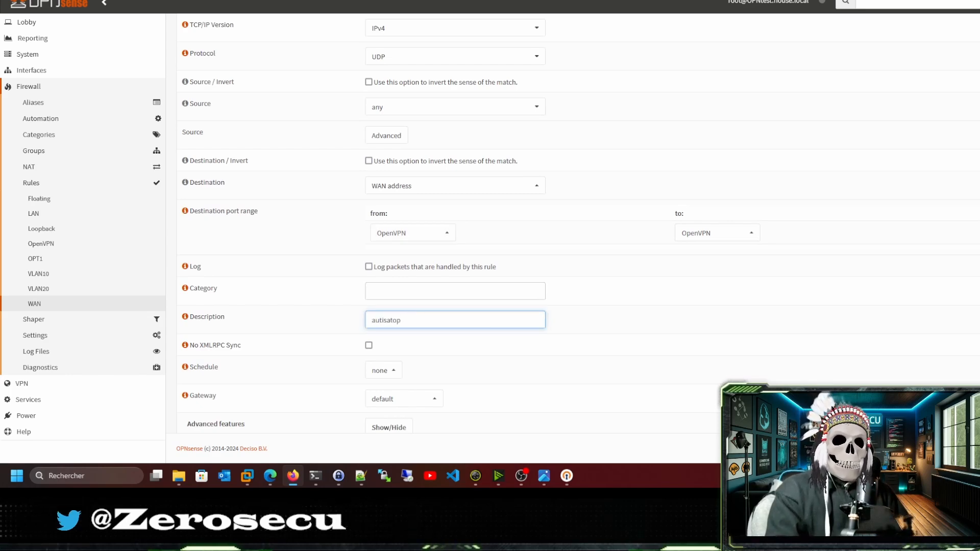
text(o)
key(BackSpace)
key(BackSpace)
key(BackSpace)
key(BackSpace)
key(BackSpace)
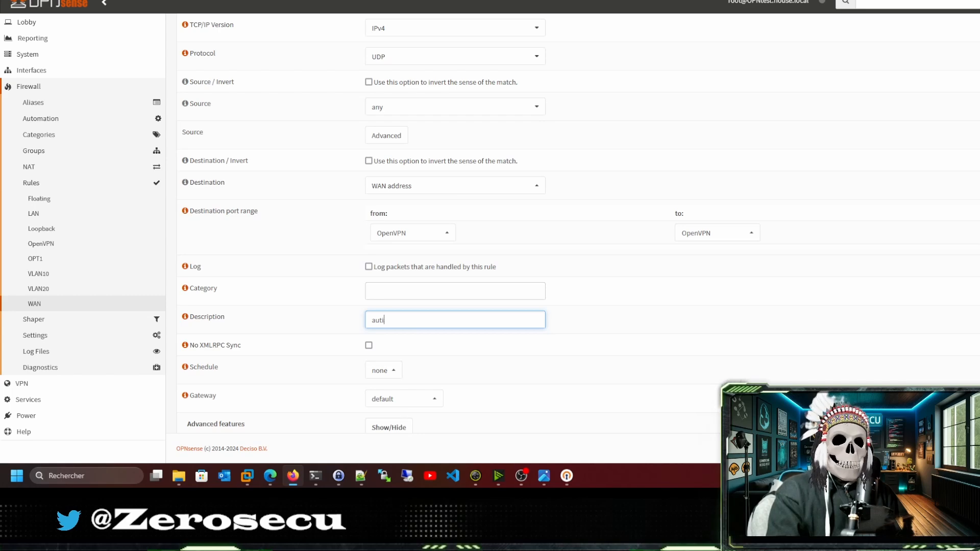
text(orisation)
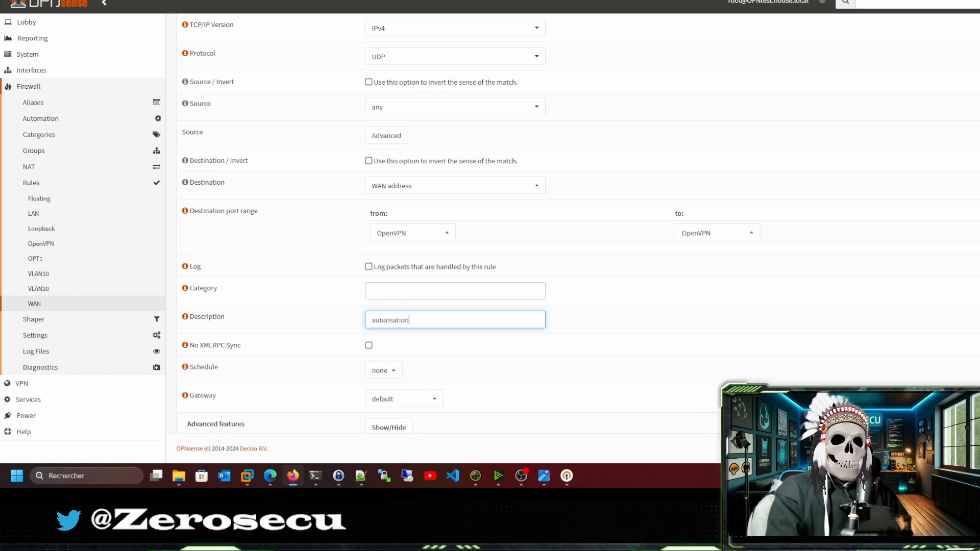
text( vpn)
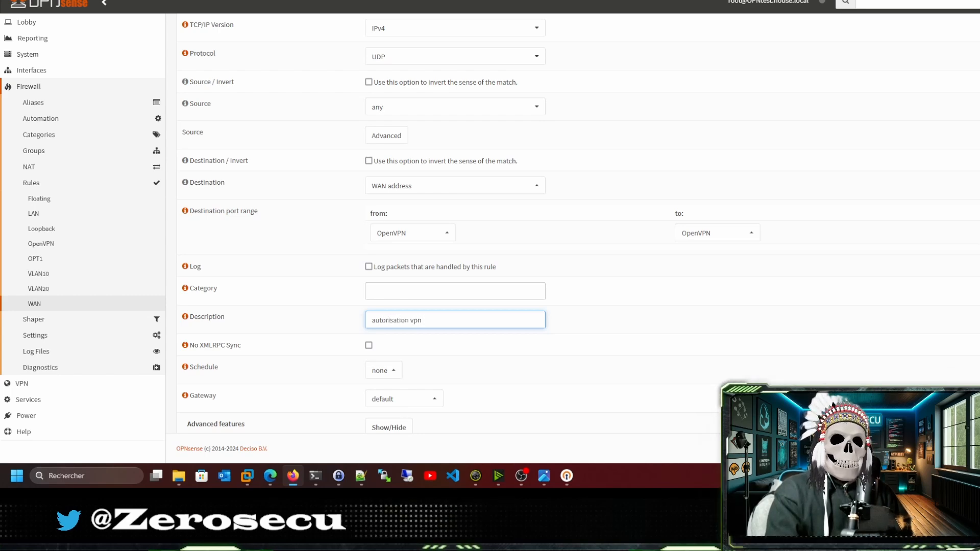
text( vp)
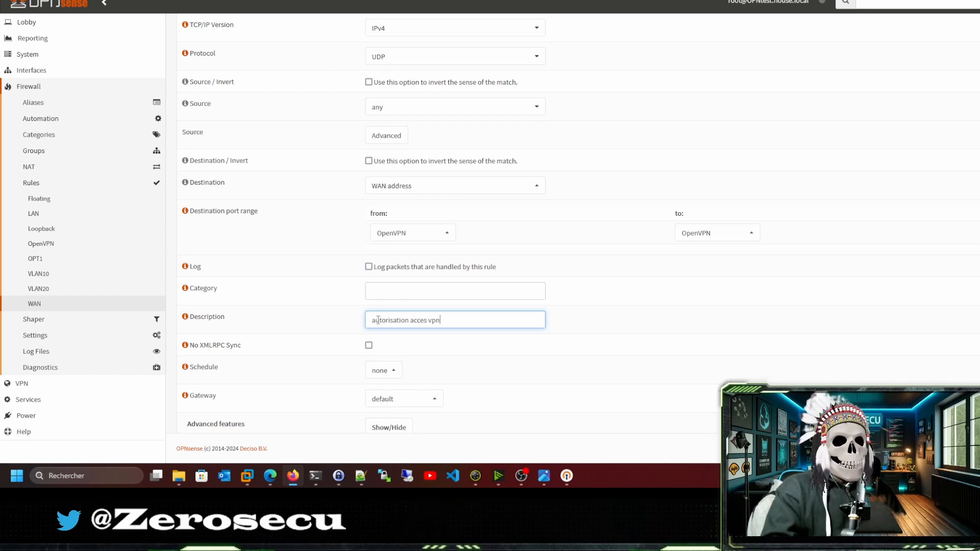
key(BackSpace)
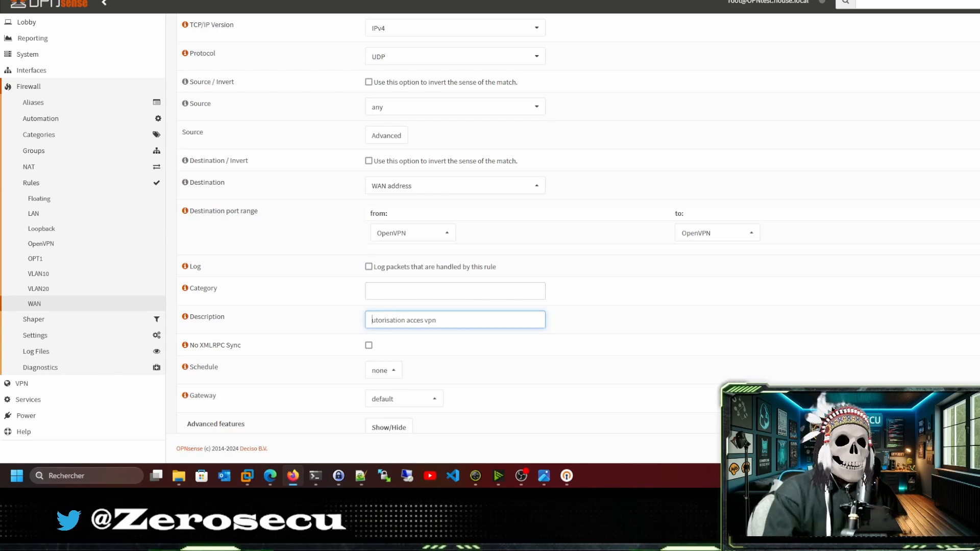
text(A)
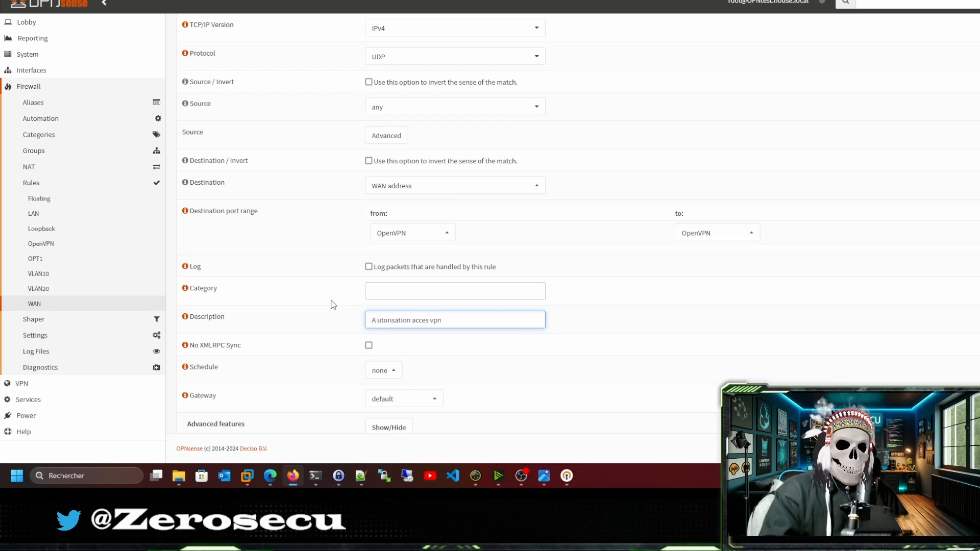
scroll(374, 277, down, 1)
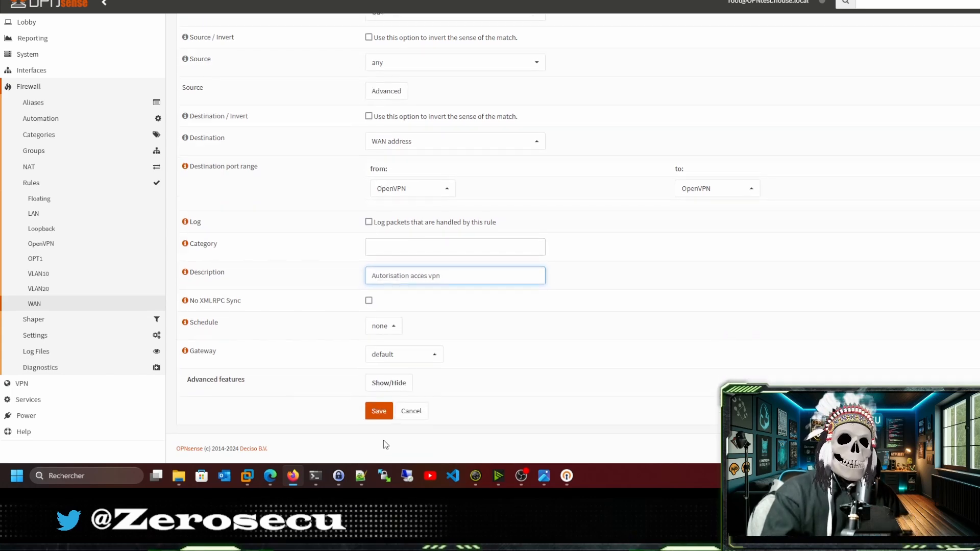
click(379, 411)
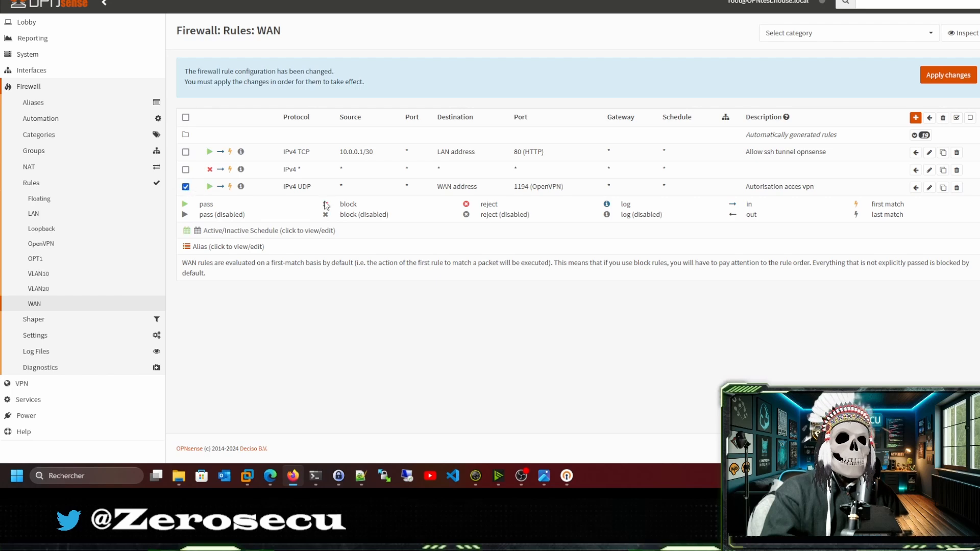
Move the UDP 'Autorisation acces vpn' rule above the WAN block rule.
click(916, 170)
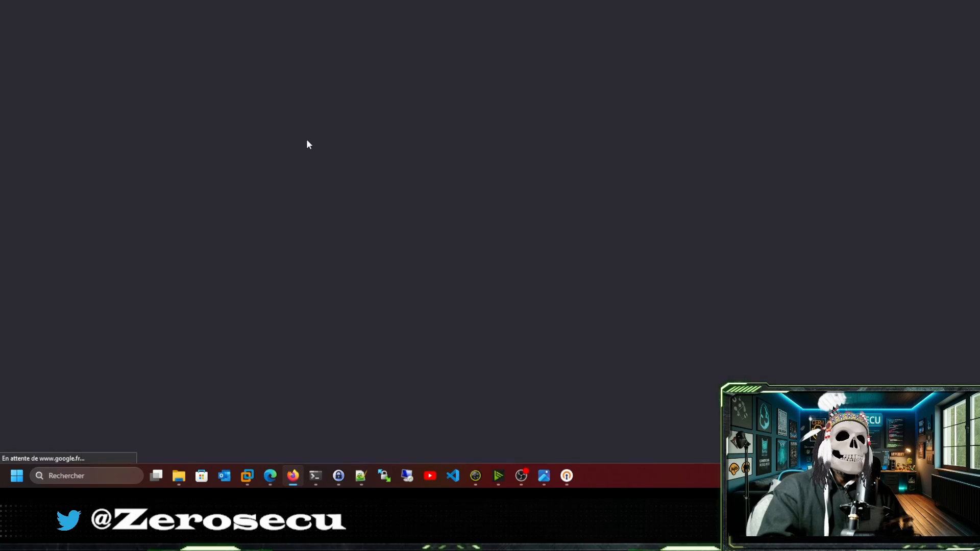
Accept Google cookies, search 'hackthebox academy' and open the HTB Academy site without translation.
click(556, 385)
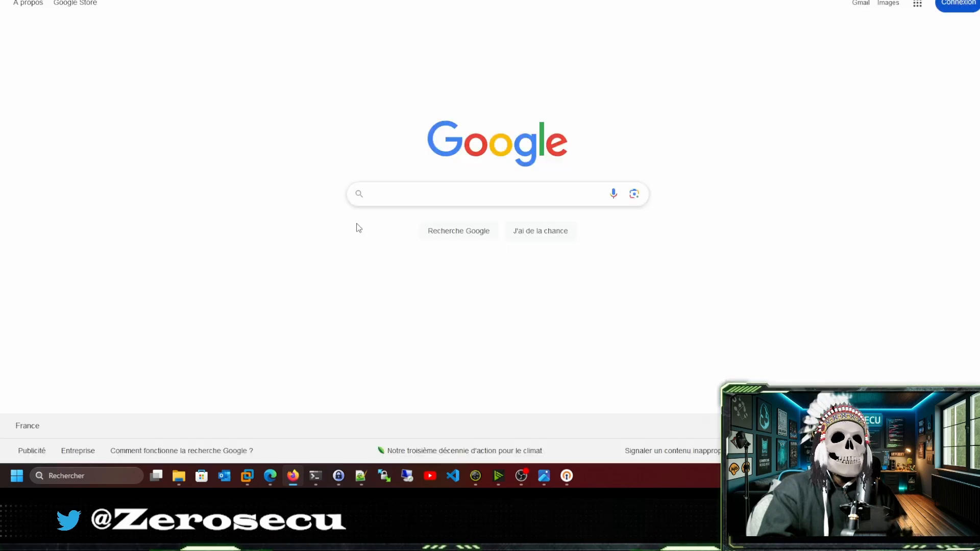
click(393, 196)
text(ja)
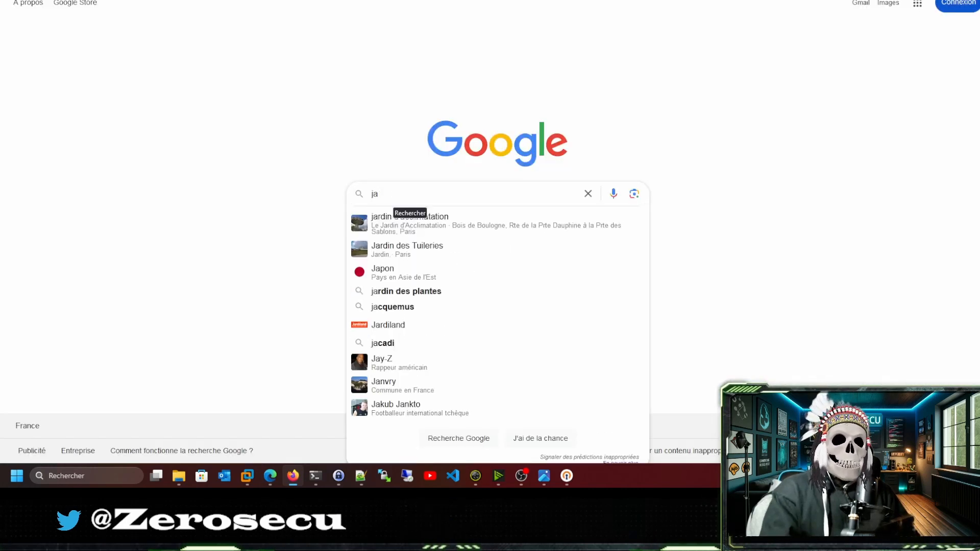
key(BackSpace)
key(BackSpace)
text(hac)
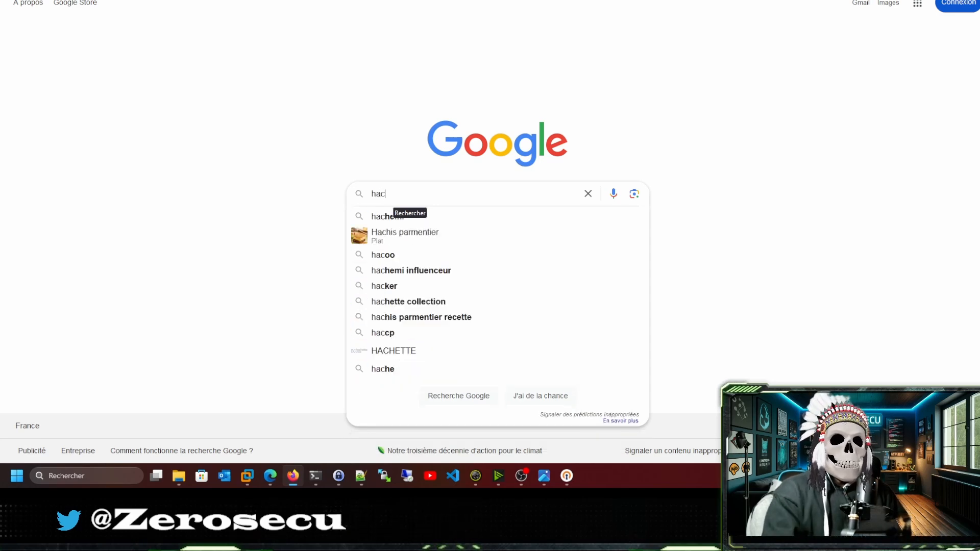
text(kt)
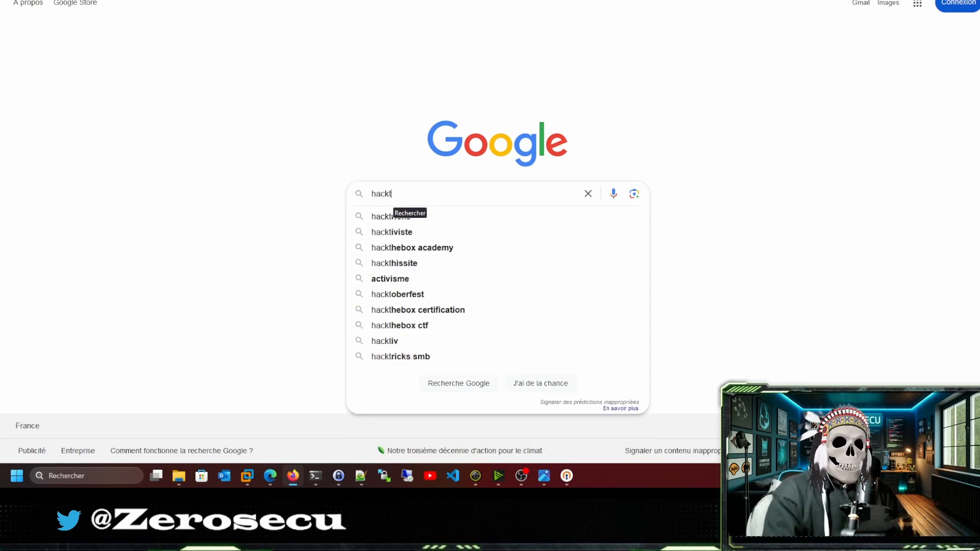
text(ricks)
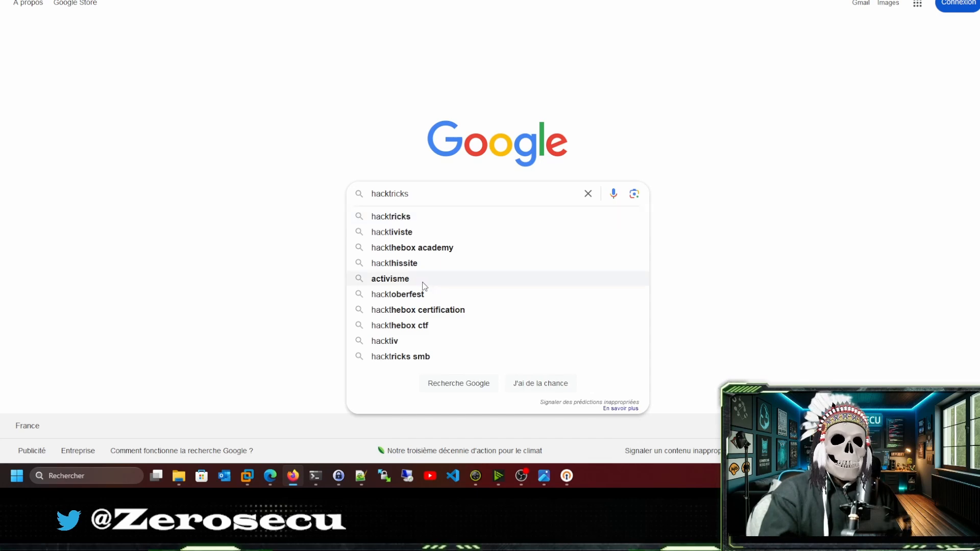
click(436, 249)
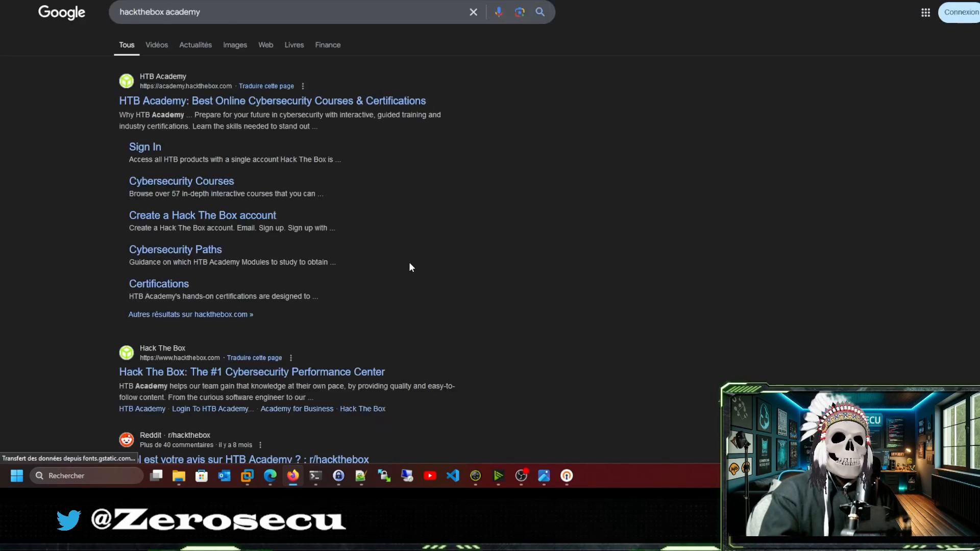
click(160, 99)
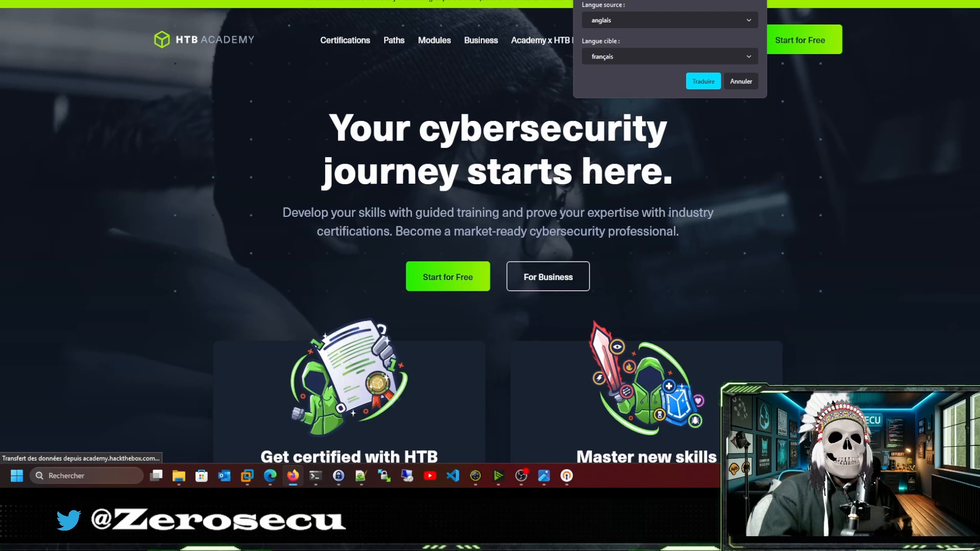
click(755, 82)
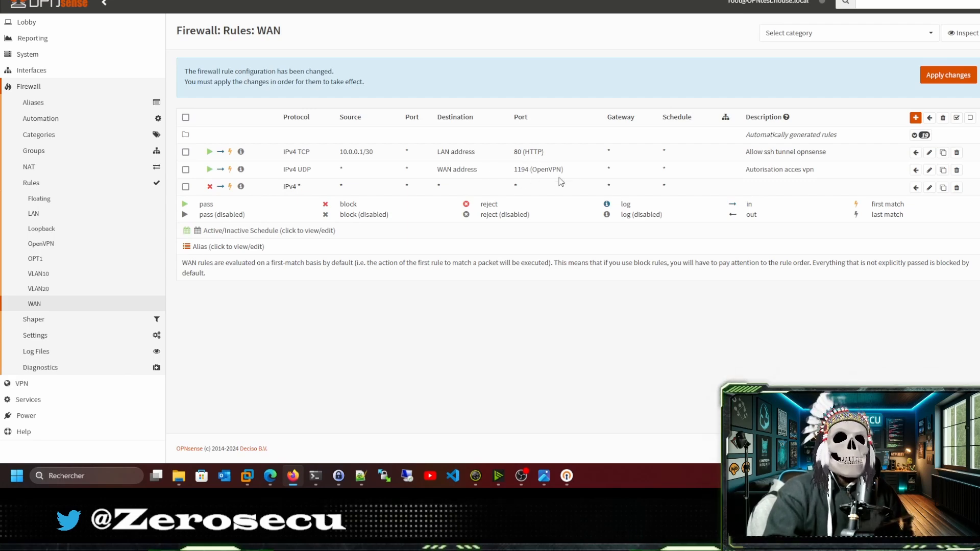
Apply the pending WAN rule changes, then view the VLAN20 and OpenVPN rule lists.
click(963, 78)
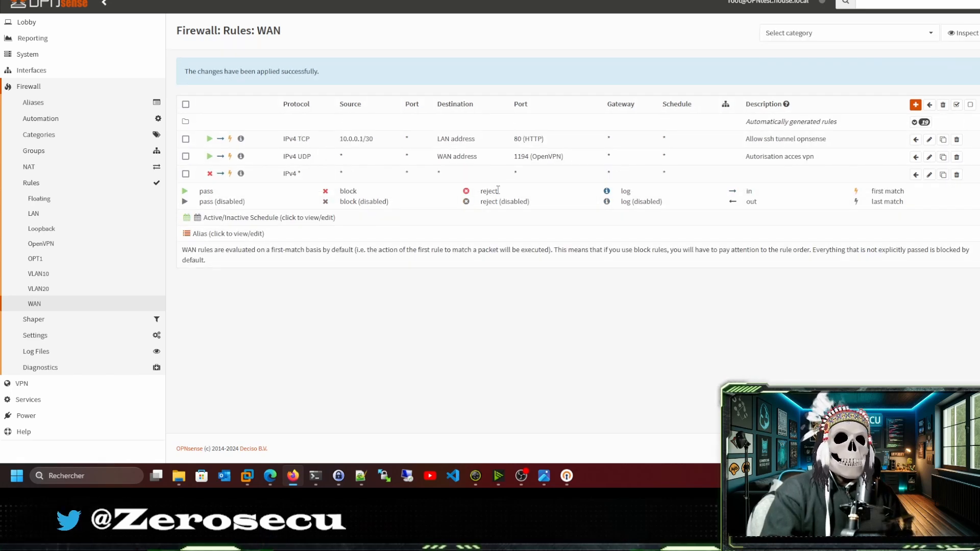
click(39, 289)
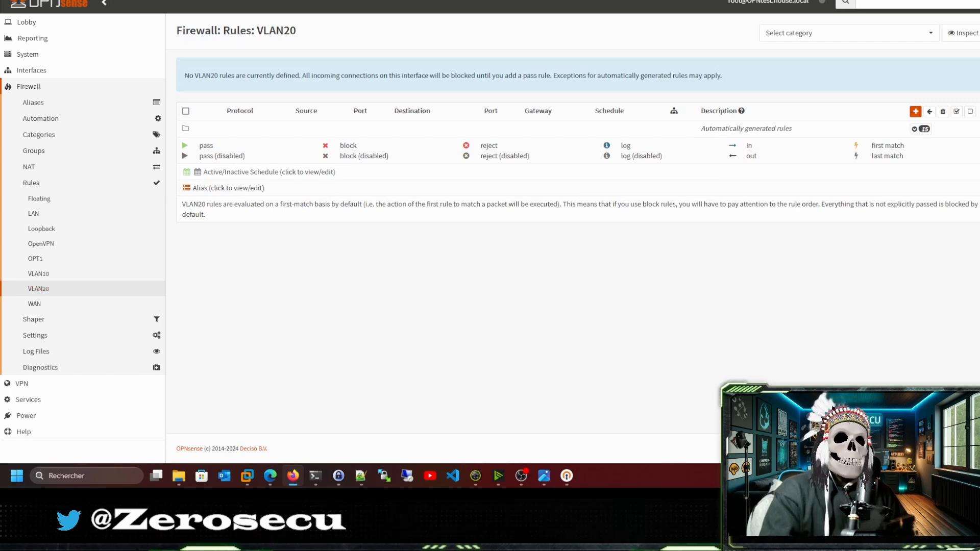
click(43, 245)
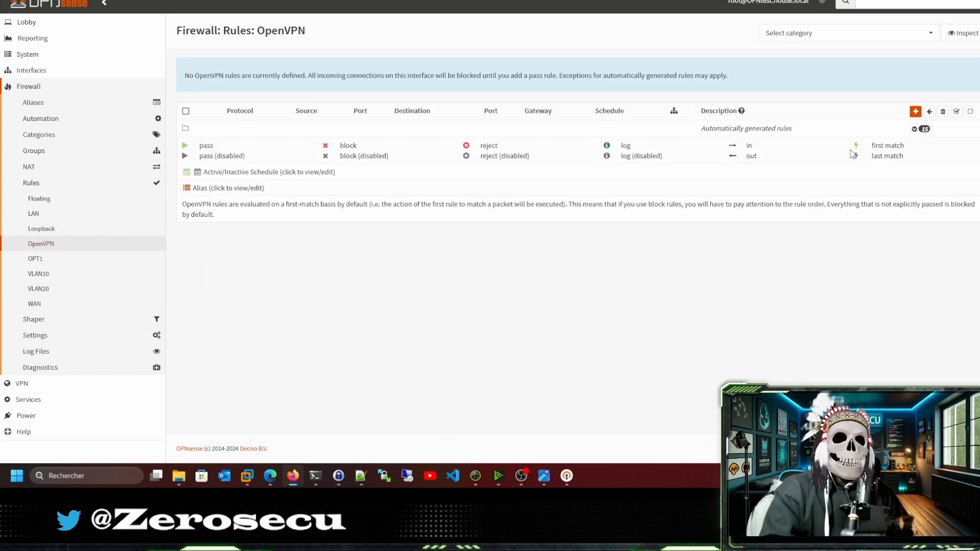
Save an IPv4+IPv6 OpenVPN pass rule to VLAN20 net, described "Autoriser l'acces au vlan20".
click(916, 111)
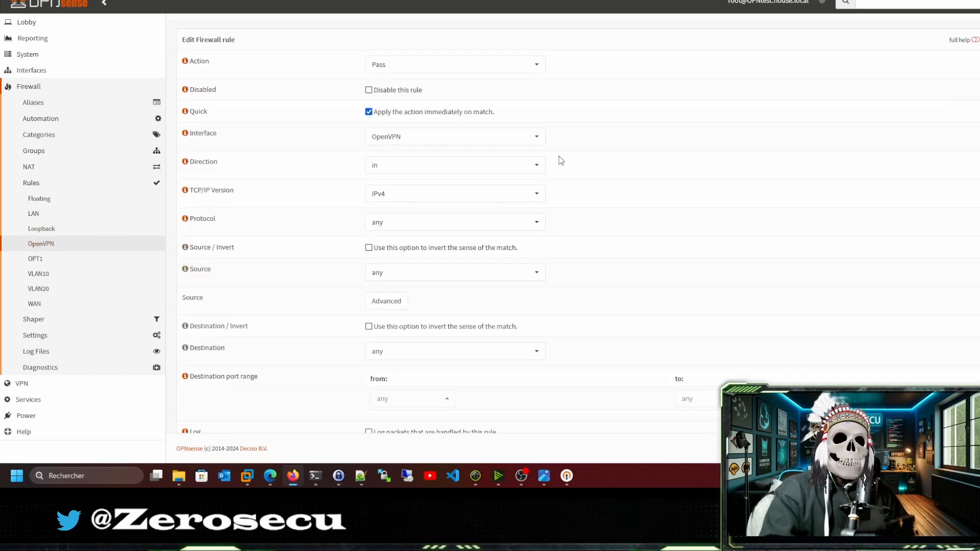
click(388, 195)
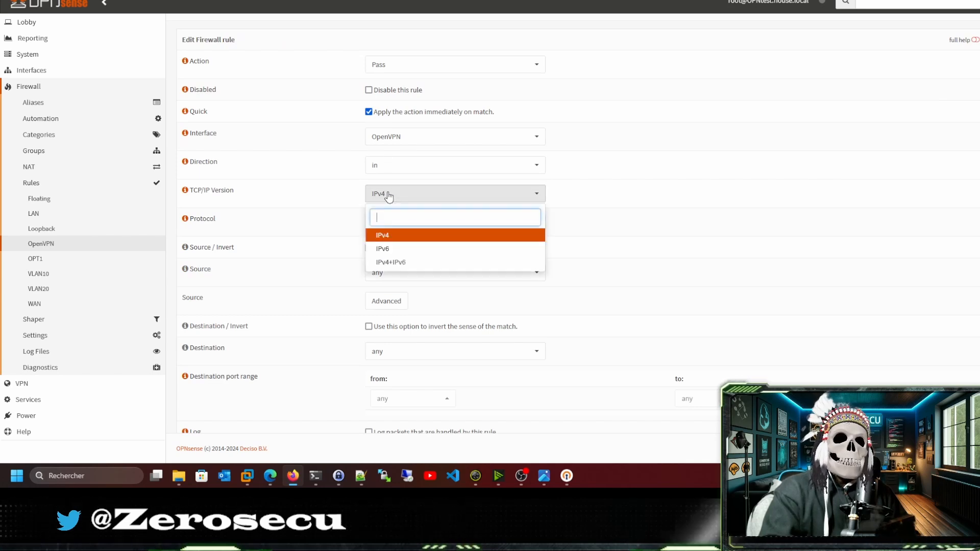
click(393, 262)
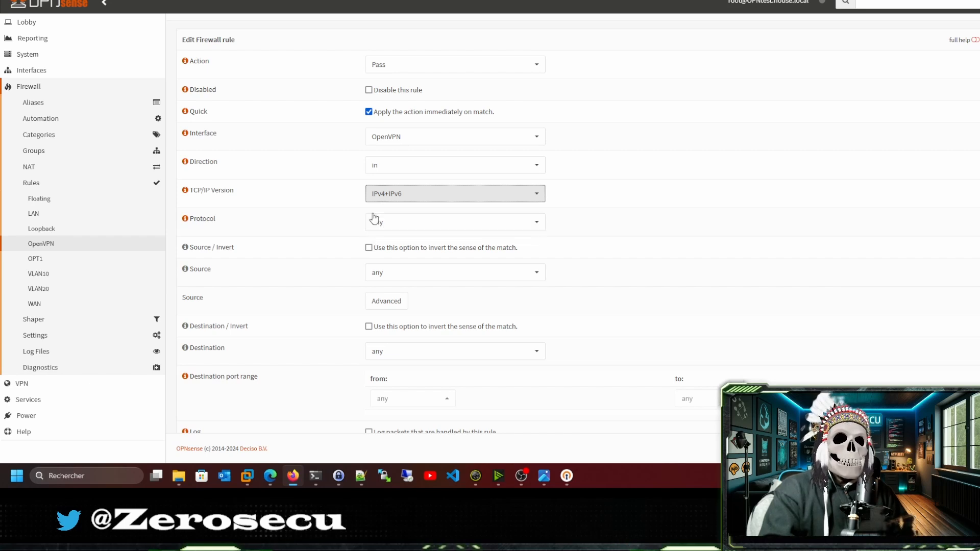
click(399, 358)
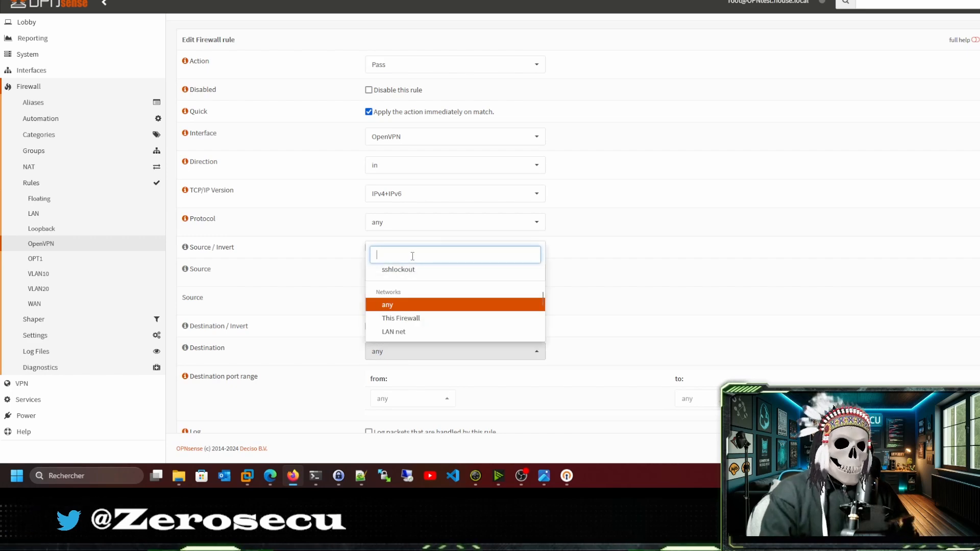
text(vla)
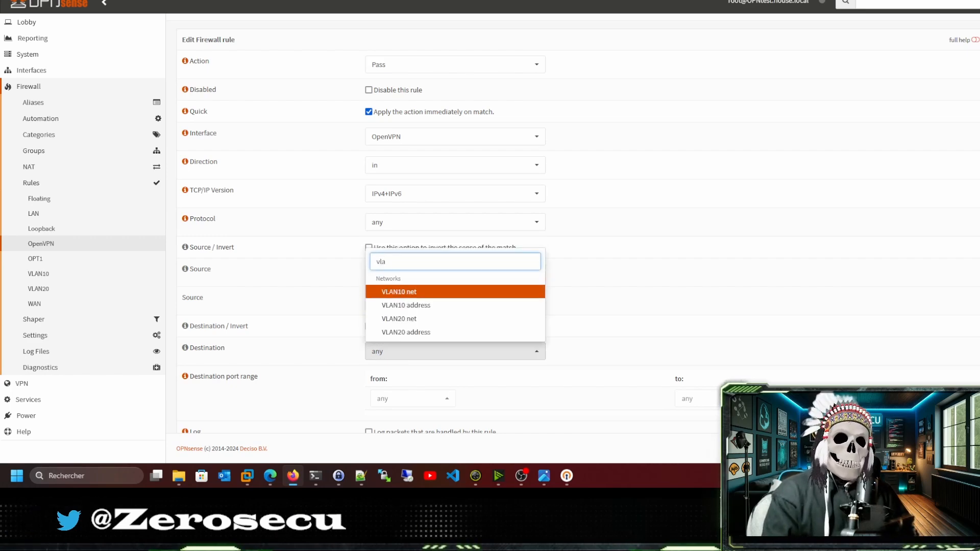
click(420, 322)
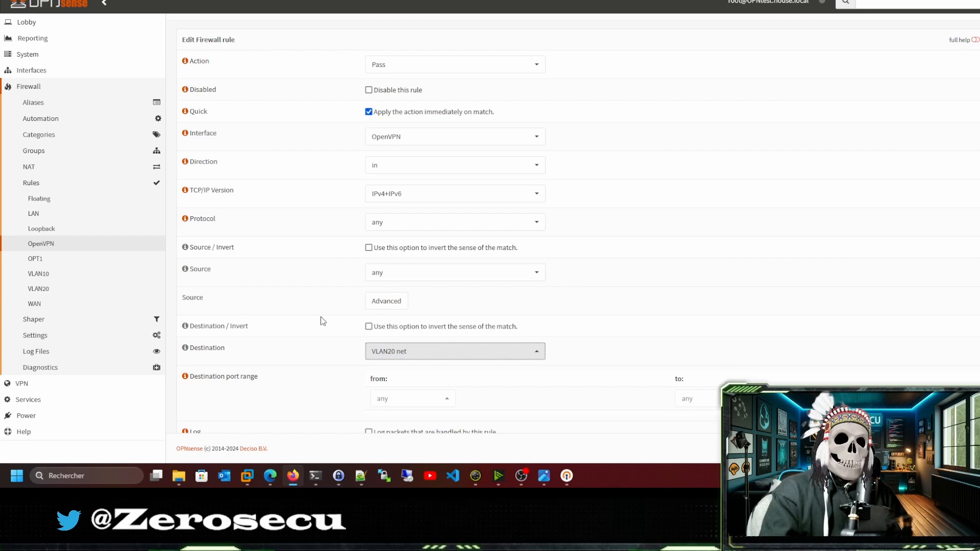
scroll(322, 320, down, 4)
click(390, 275)
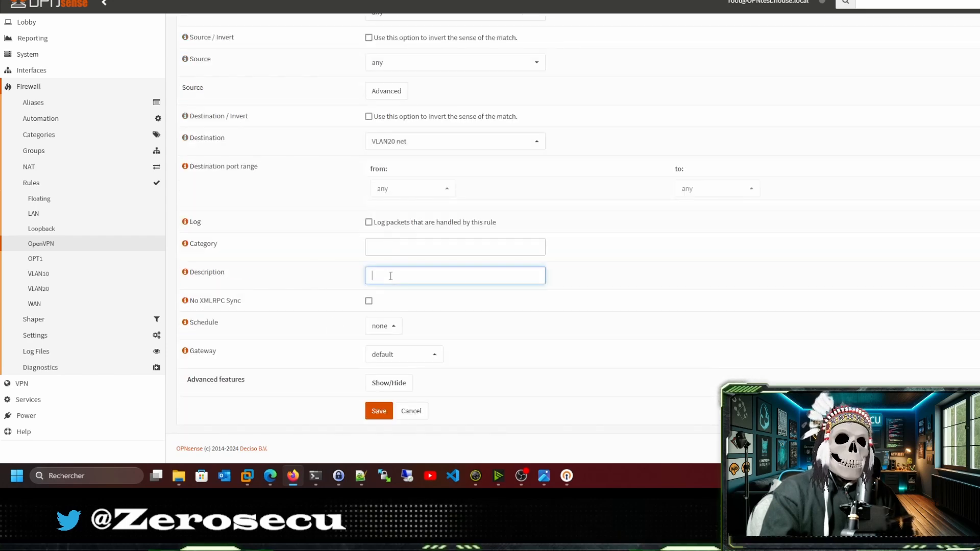
text(Autor)
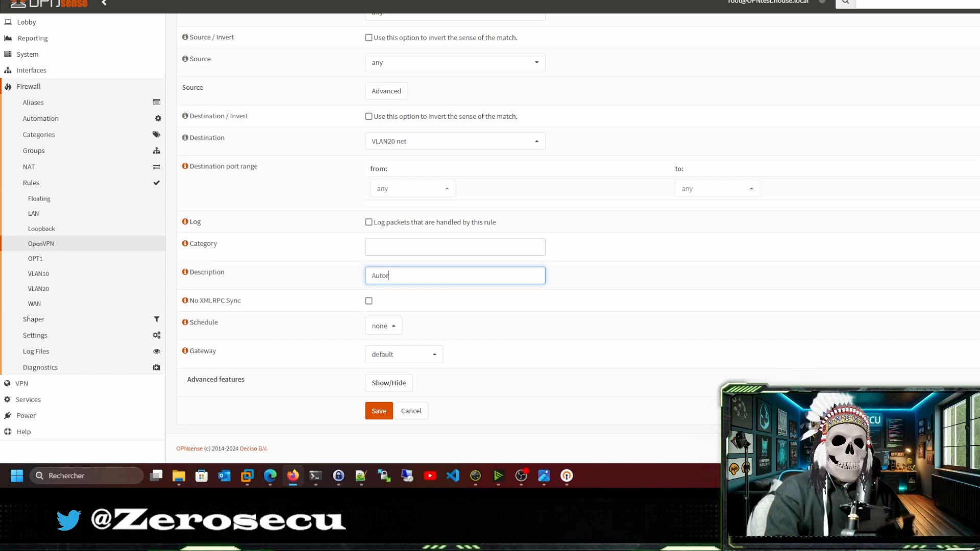
text(iser l'acces)
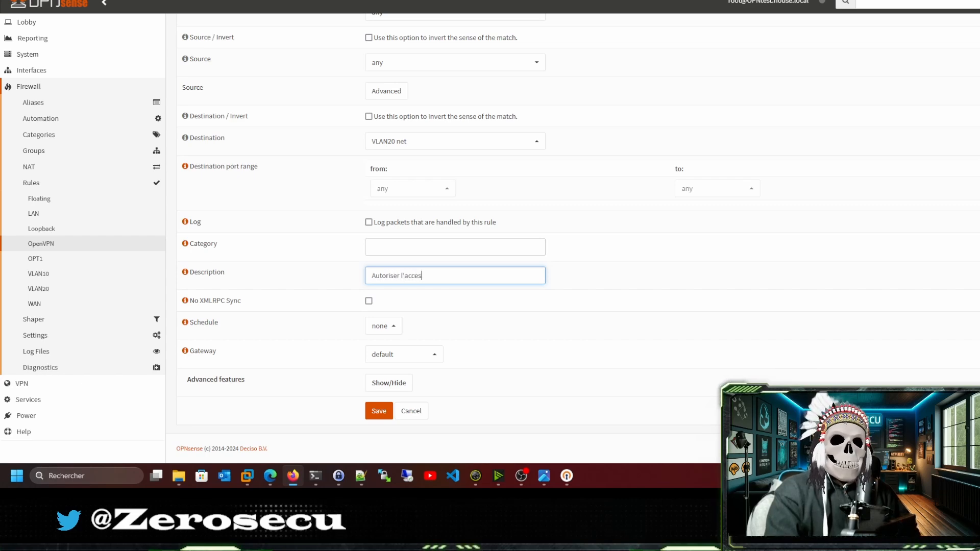
text( au vlan20)
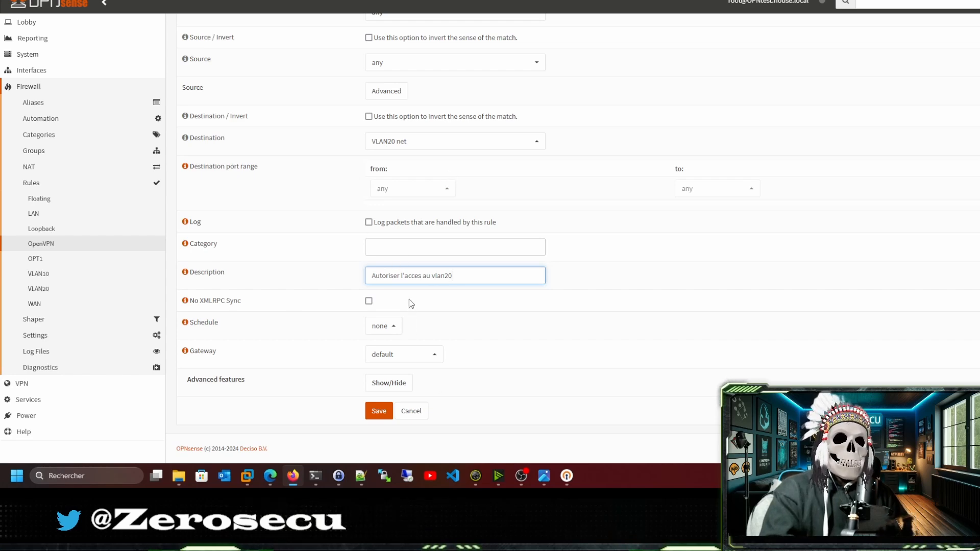
click(379, 411)
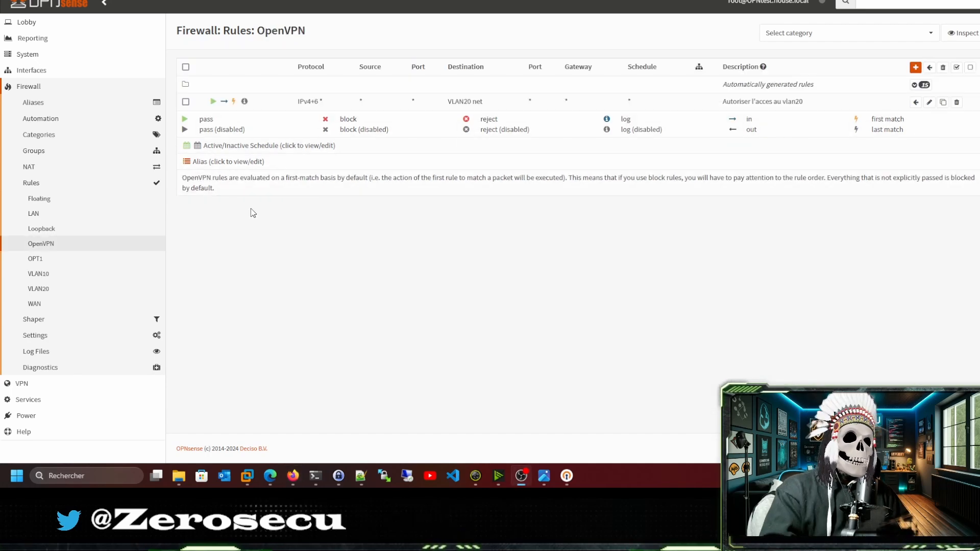
Start a new VLAN20 firewall rule with action Block.
click(41, 289)
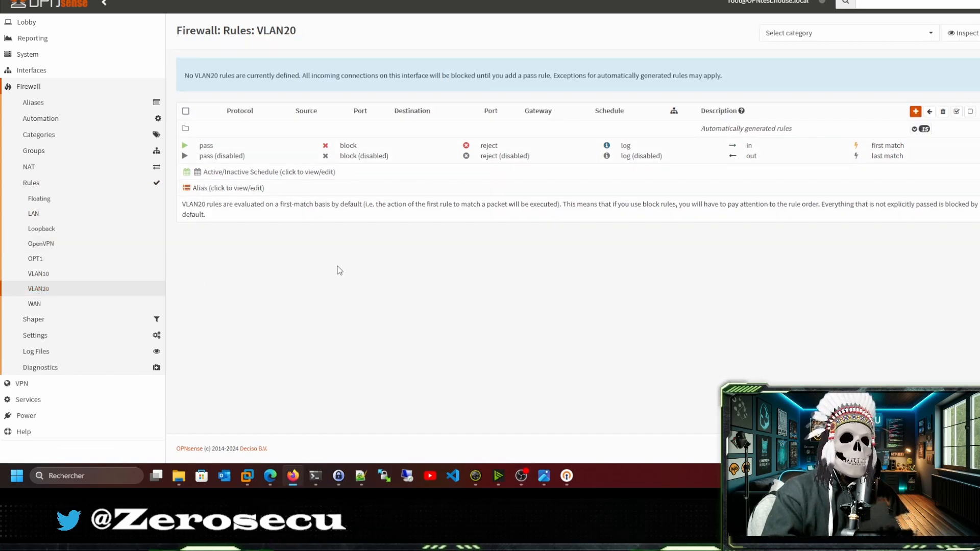
click(915, 112)
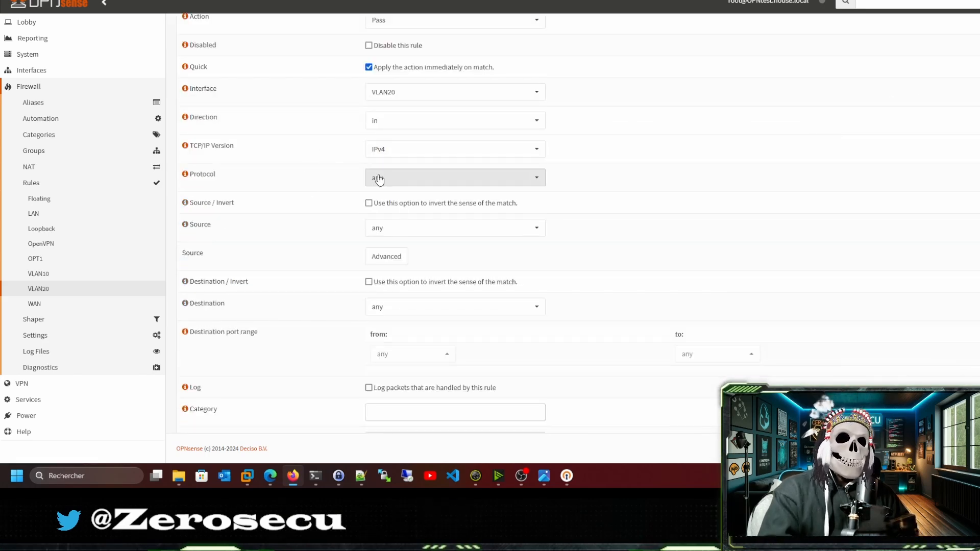
scroll(349, 187, up, 2)
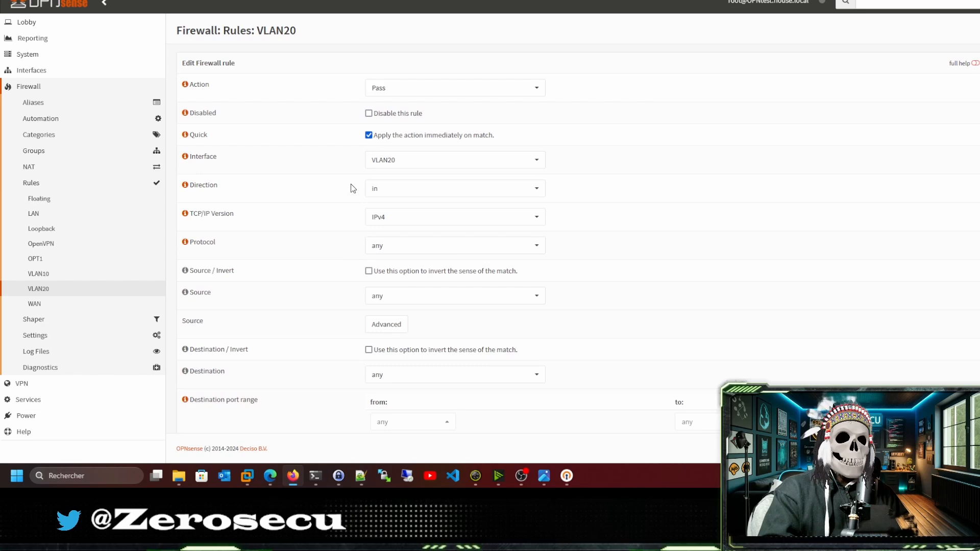
click(409, 87)
click(394, 143)
scroll(351, 164, down, 2)
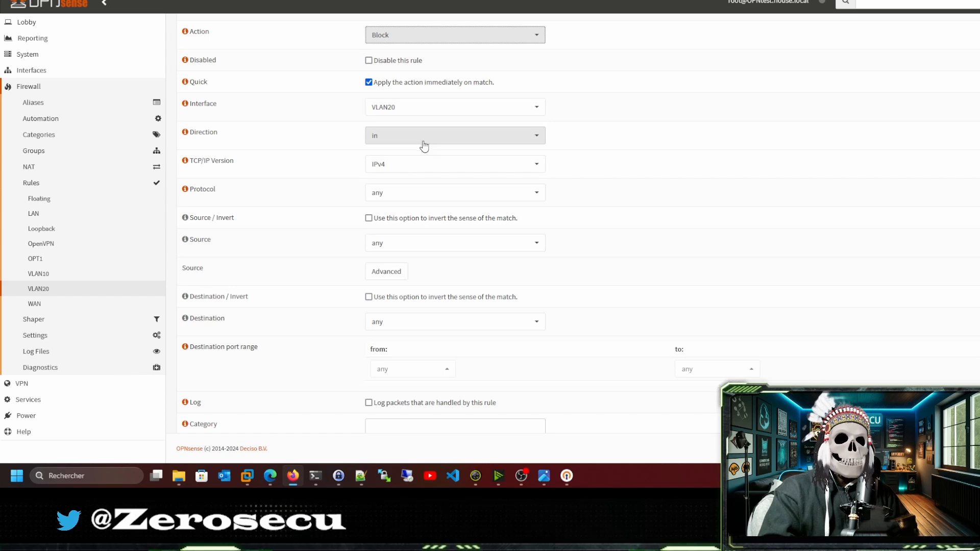
scroll(382, 214, down, 2)
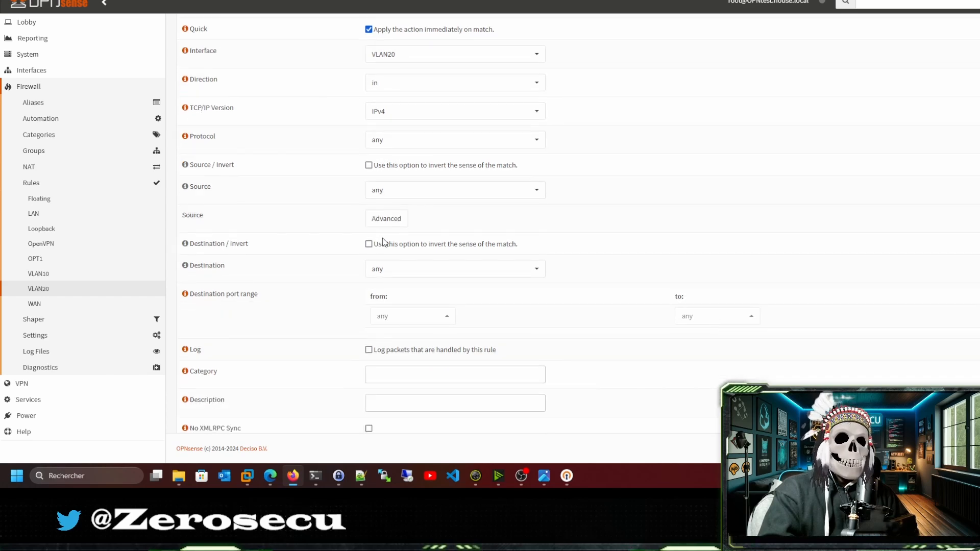
Set destination LAN net, IPv4+IPv6, description "Pas d'acces au lan", and save the rule.
click(429, 274)
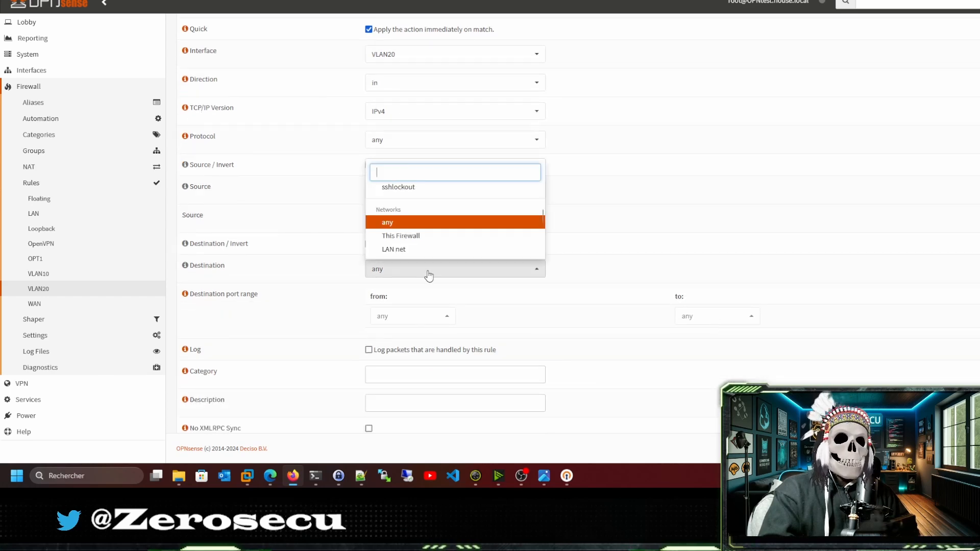
click(400, 250)
scroll(350, 221, up, 2)
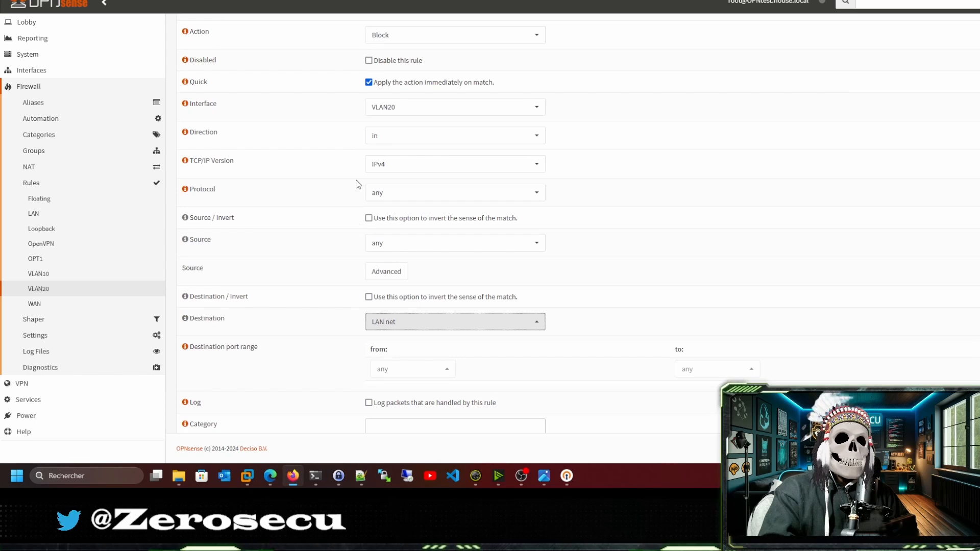
click(408, 164)
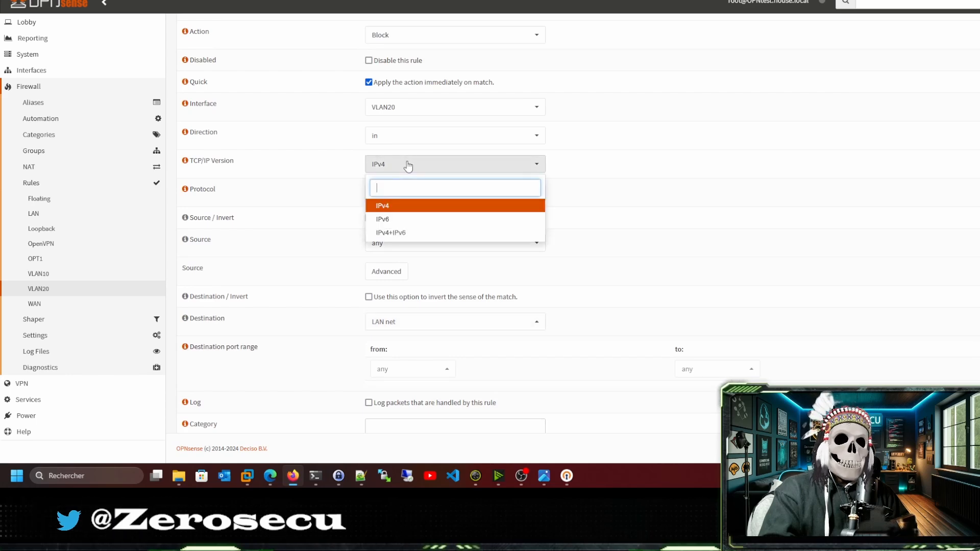
click(400, 234)
scroll(352, 204, down, 3)
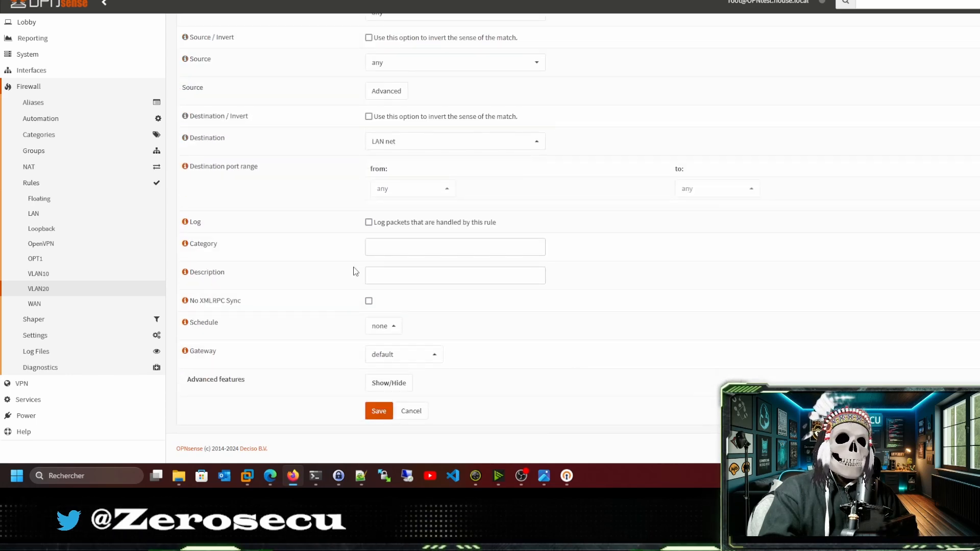
click(417, 276)
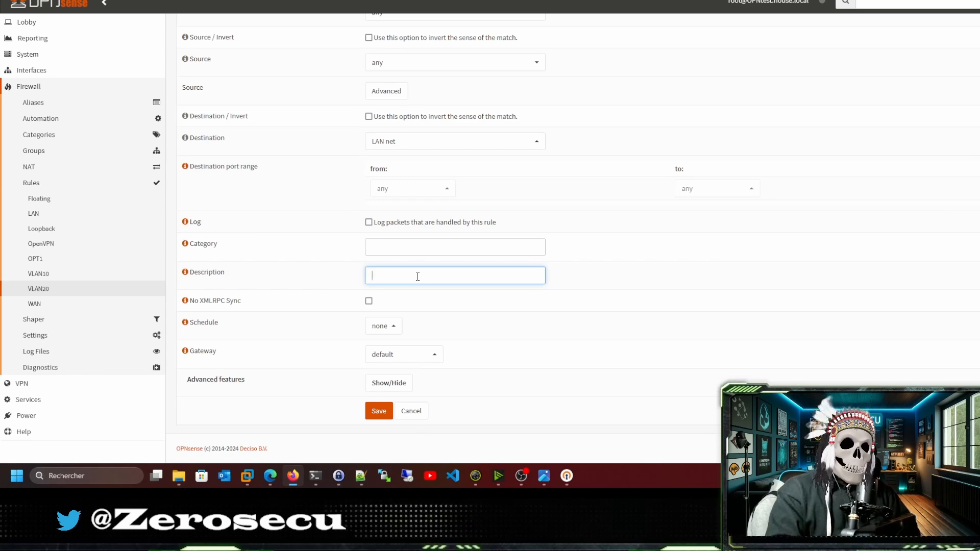
text(Pas d'acc)
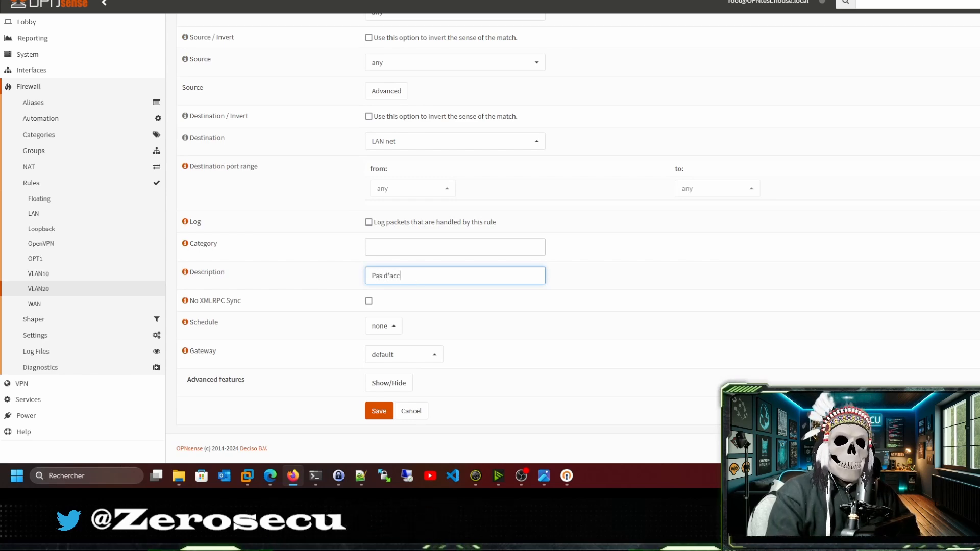
text(es au lan)
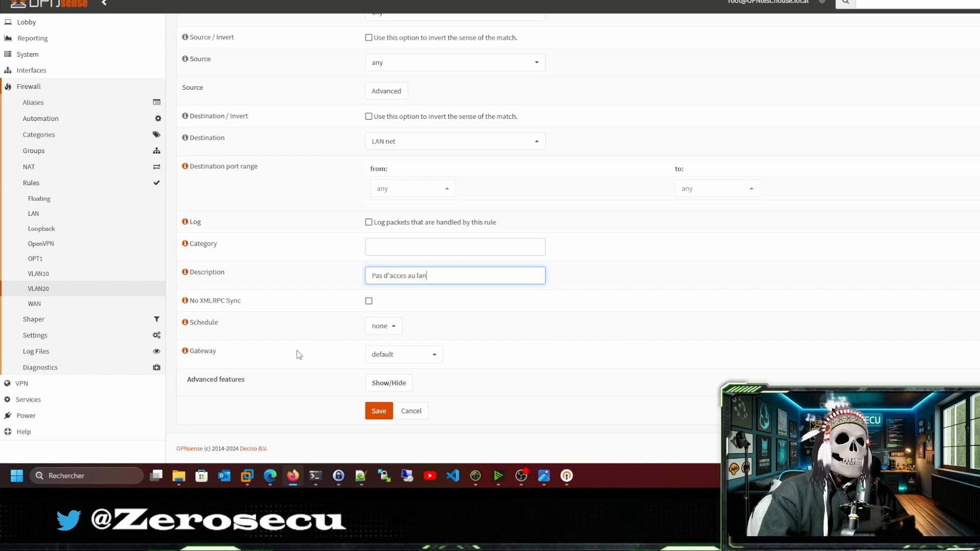
click(377, 410)
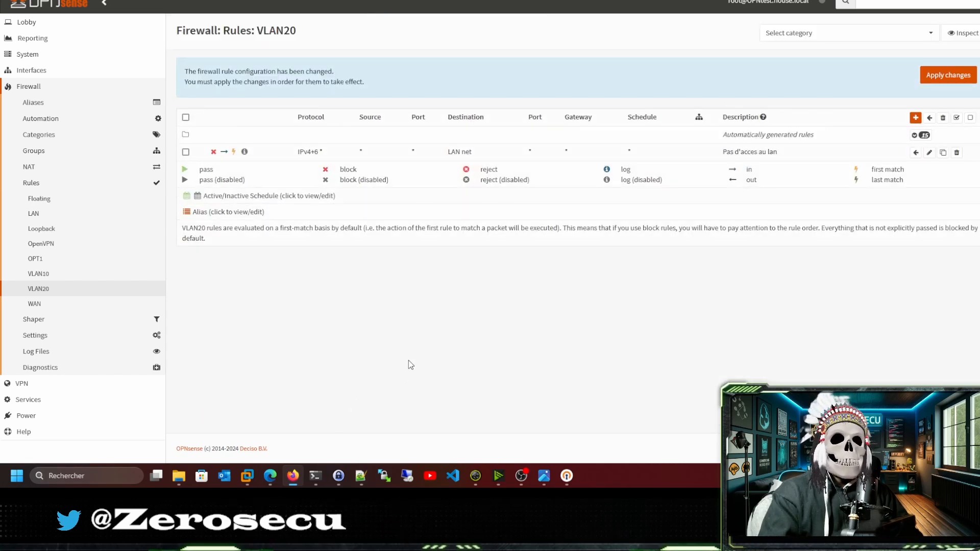
Apply the VLAN20 firewall changes and switch to the Proxmox network tab.
click(930, 78)
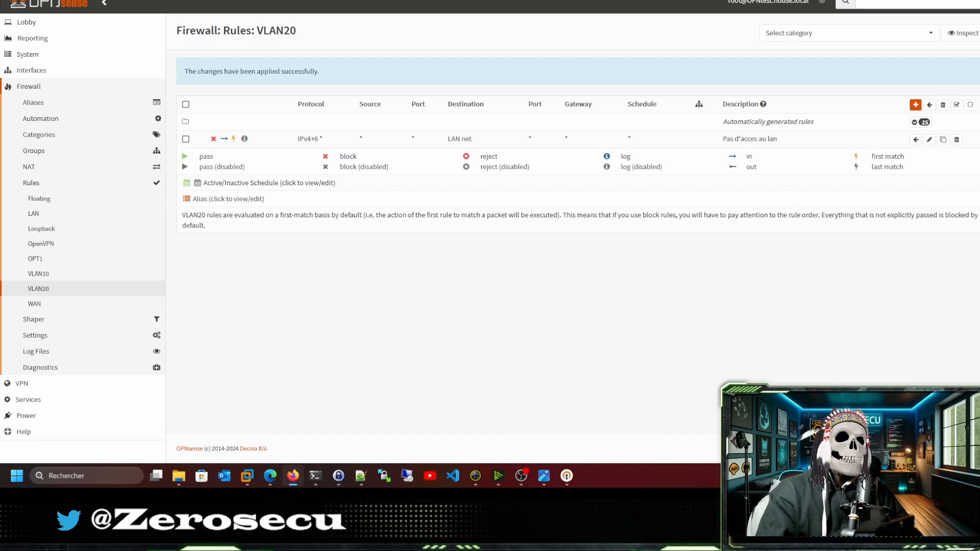
key(ctrl+Tab)
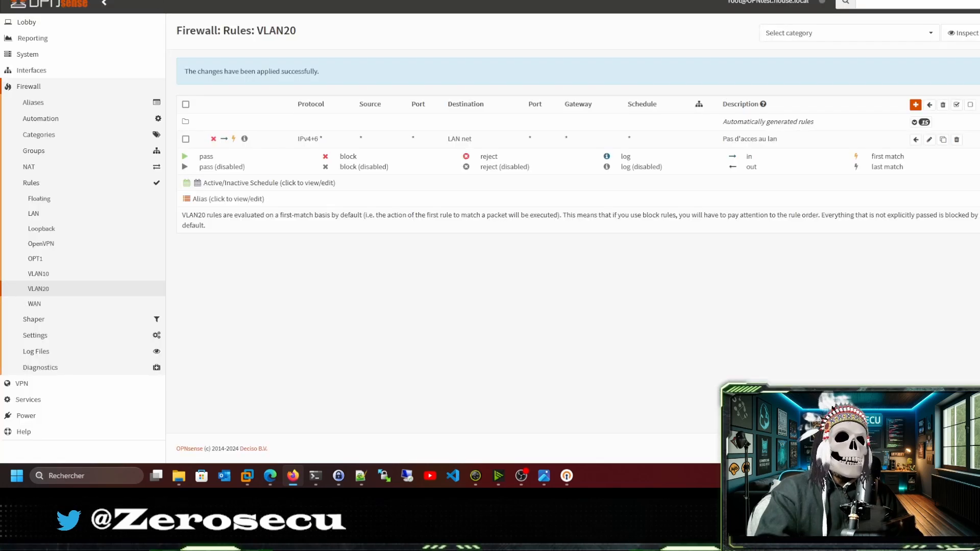
Save and apply the WAN interface settings with Block private networks turned off.
click(40, 73)
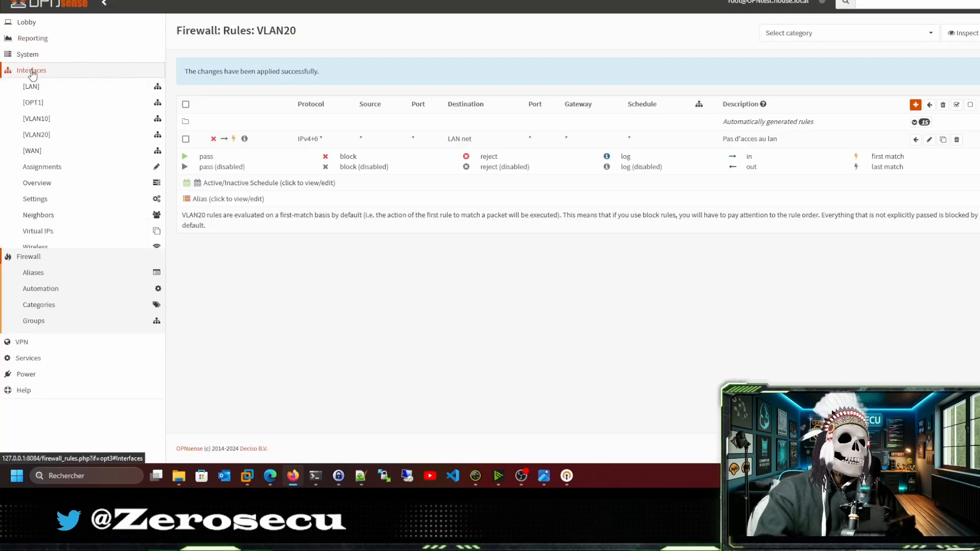
click(34, 151)
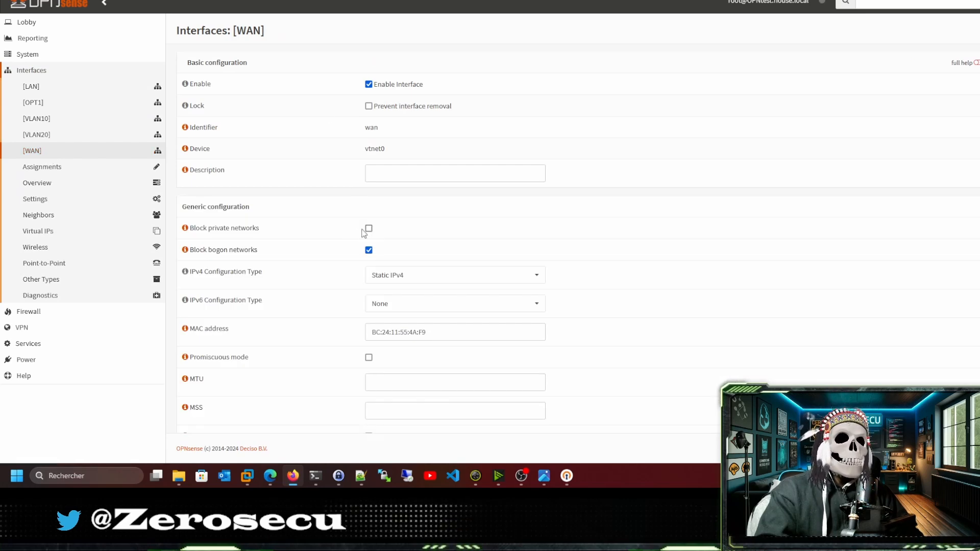
scroll(275, 229, down, 1)
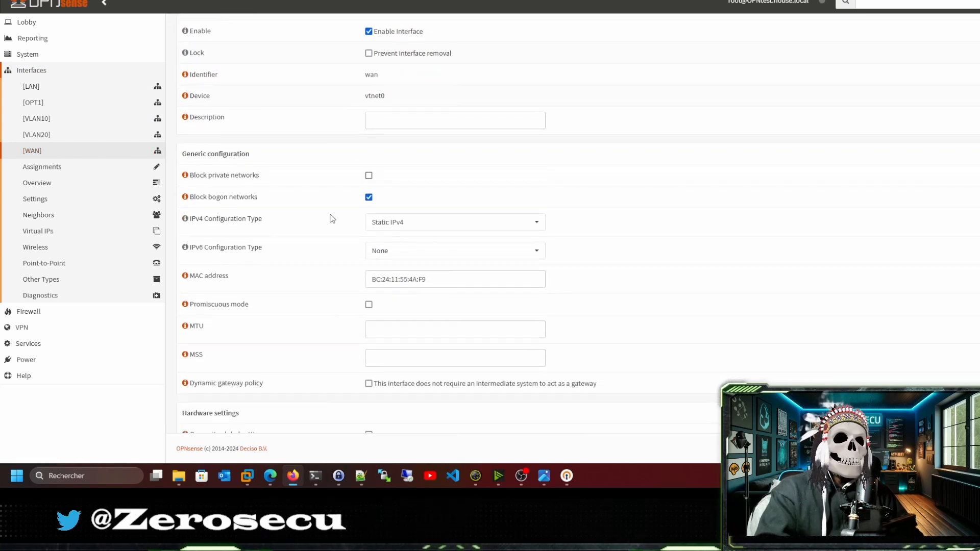
scroll(330, 217, down, 3)
click(378, 403)
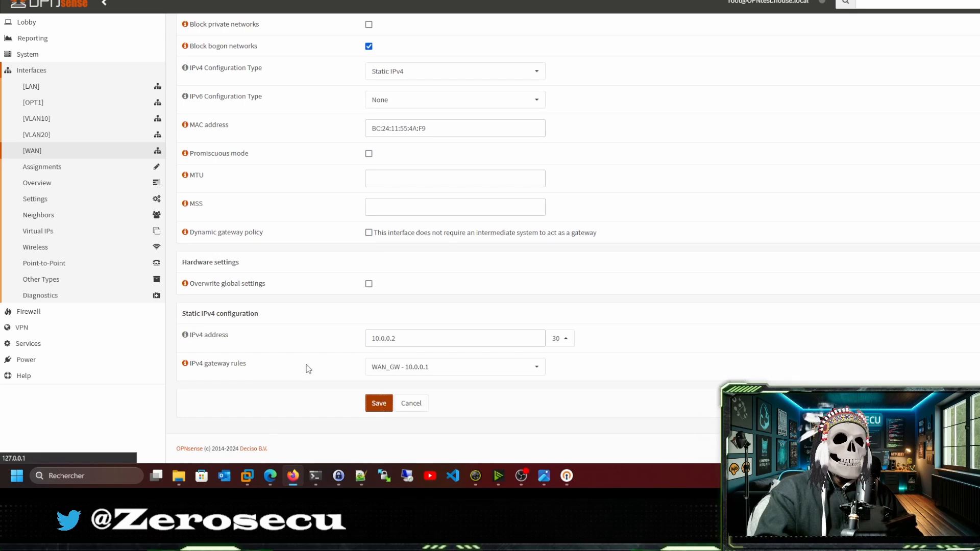
click(935, 71)
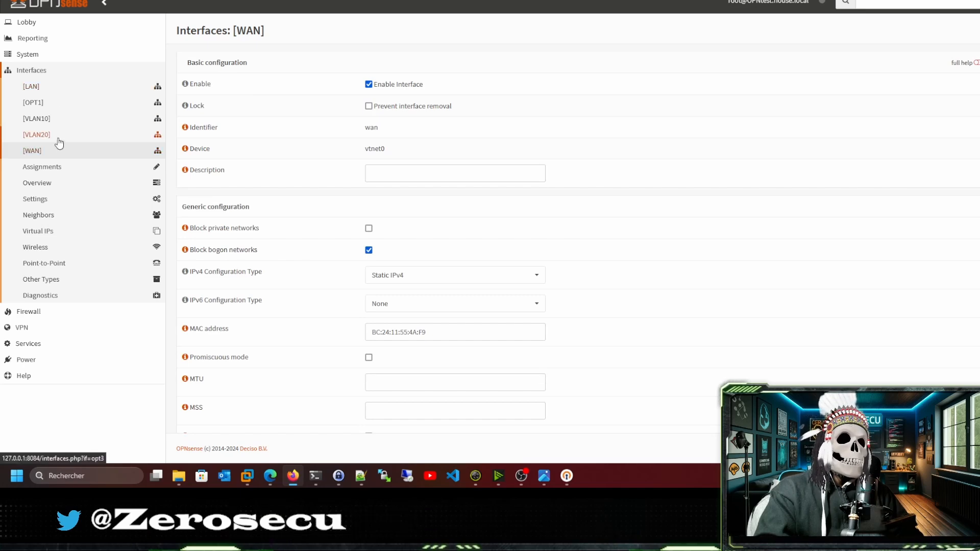
Review the LAN, OpenVPN, VLAN20 and finally WAN firewall rule lists.
click(31, 311)
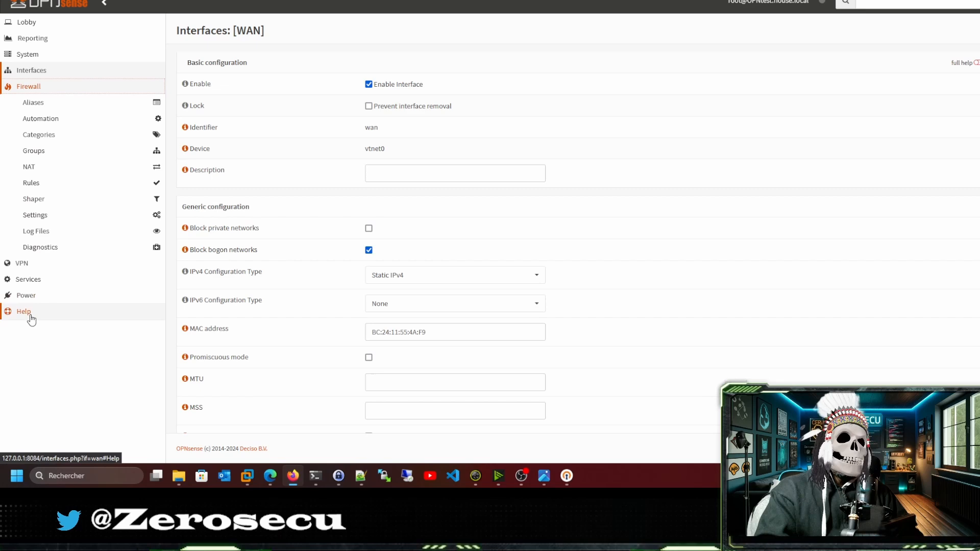
click(44, 169)
click(37, 168)
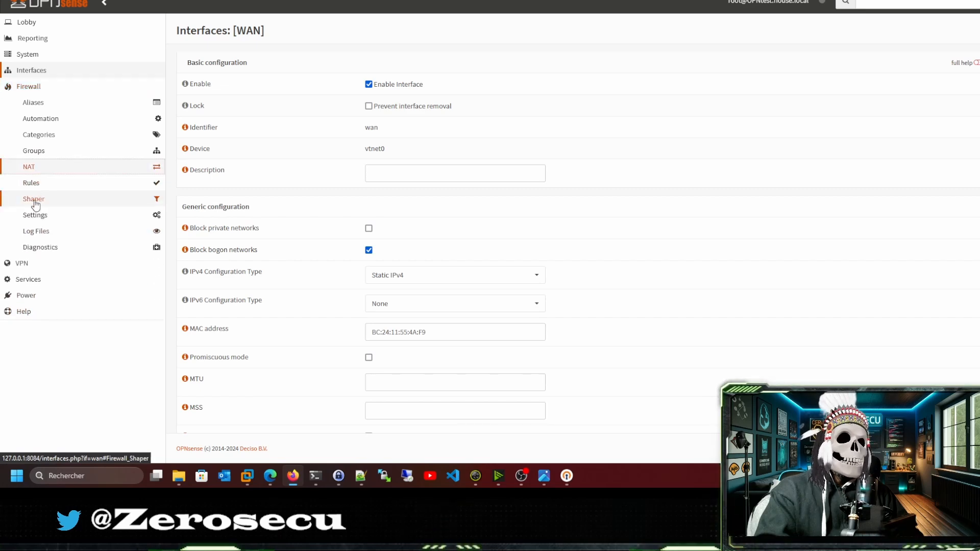
click(32, 185)
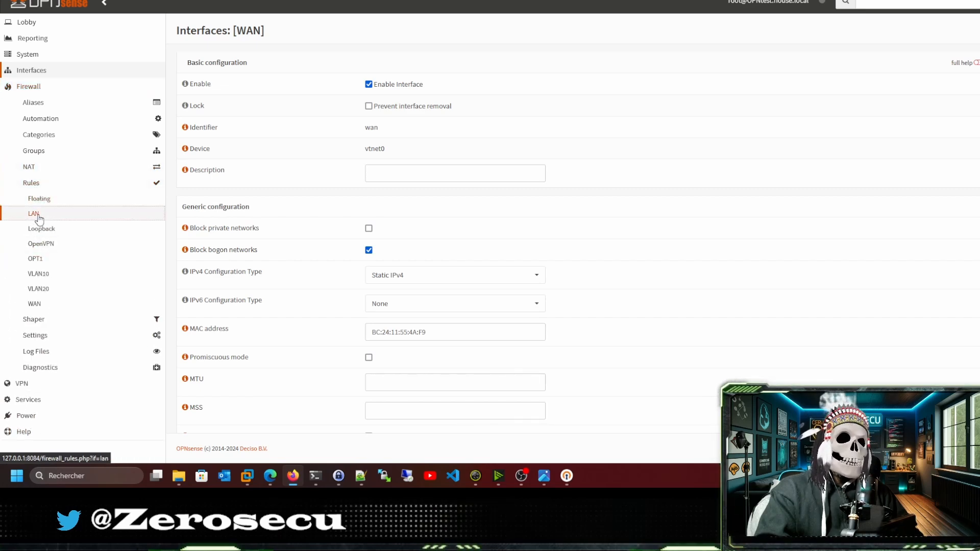
click(38, 219)
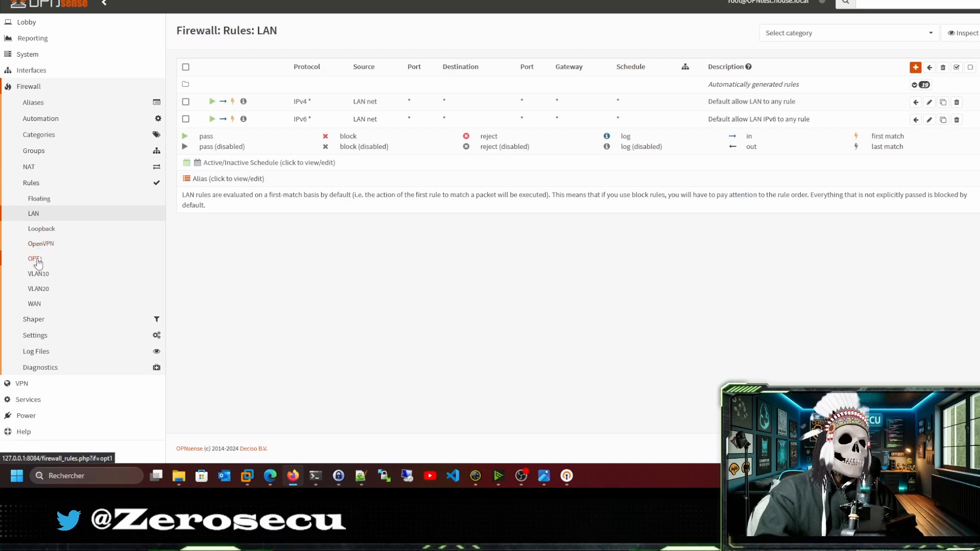
click(41, 244)
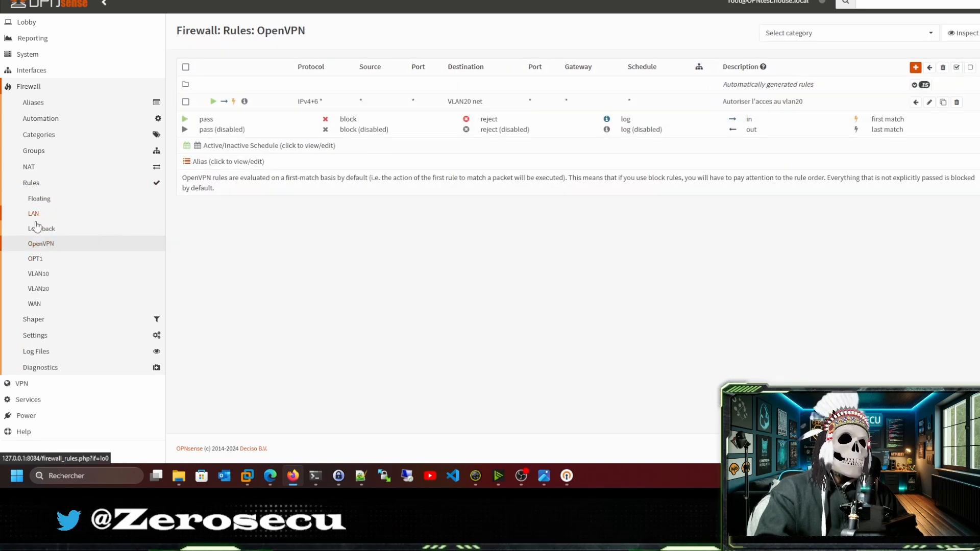
click(40, 292)
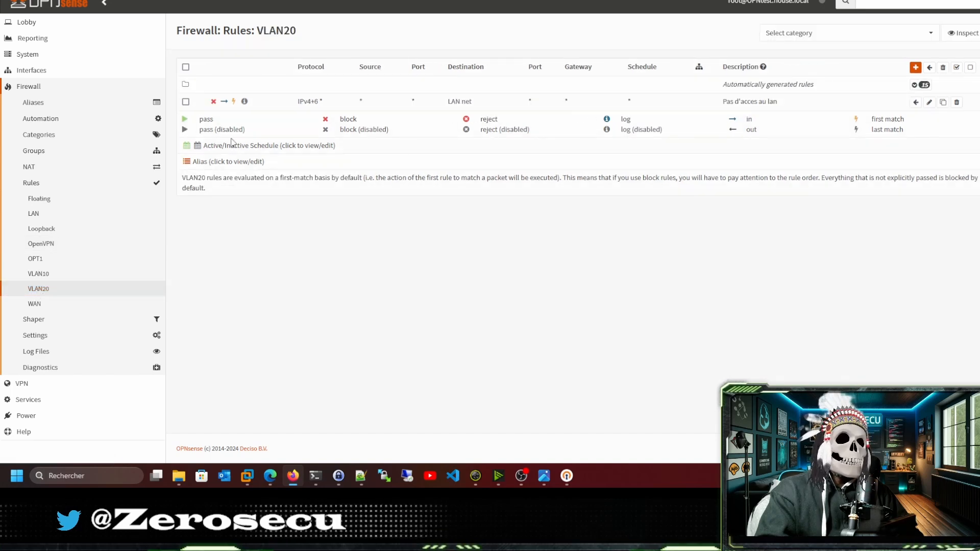
click(39, 306)
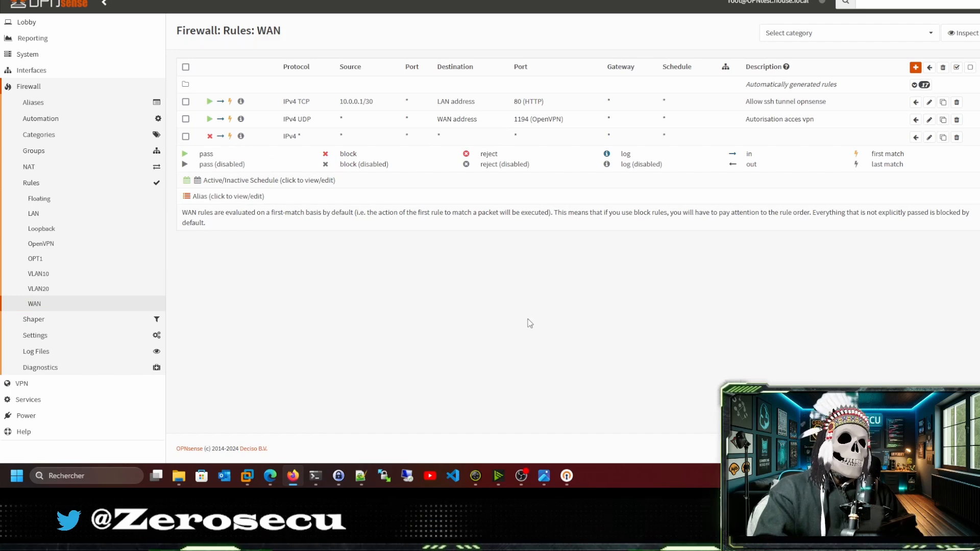
Connect the VLAN20_VPN_ytlab_zerosecu profile in OpenVPN Connect, then return to Firefox's Proxmox page.
click(568, 476)
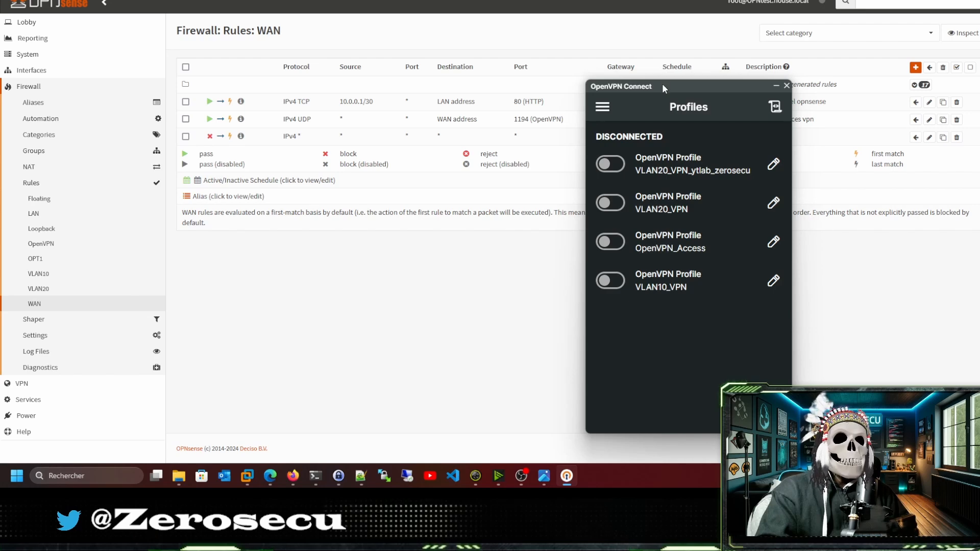
drag(662, 84, 528, 54)
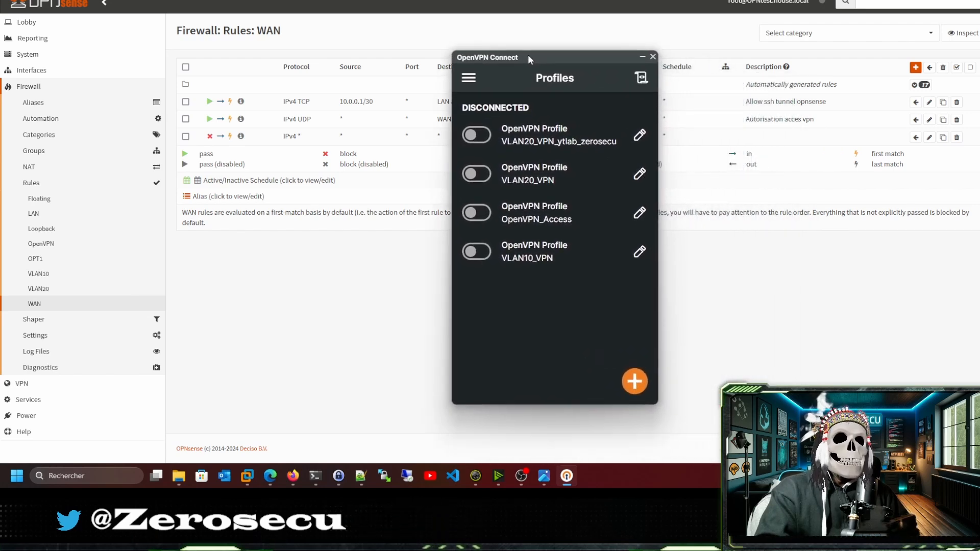
click(483, 140)
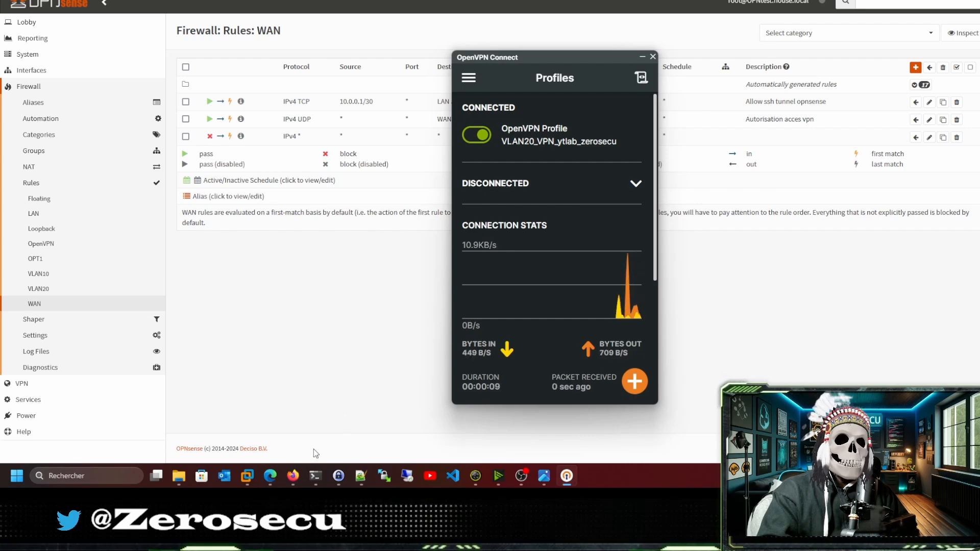
mouse_move(319, 479)
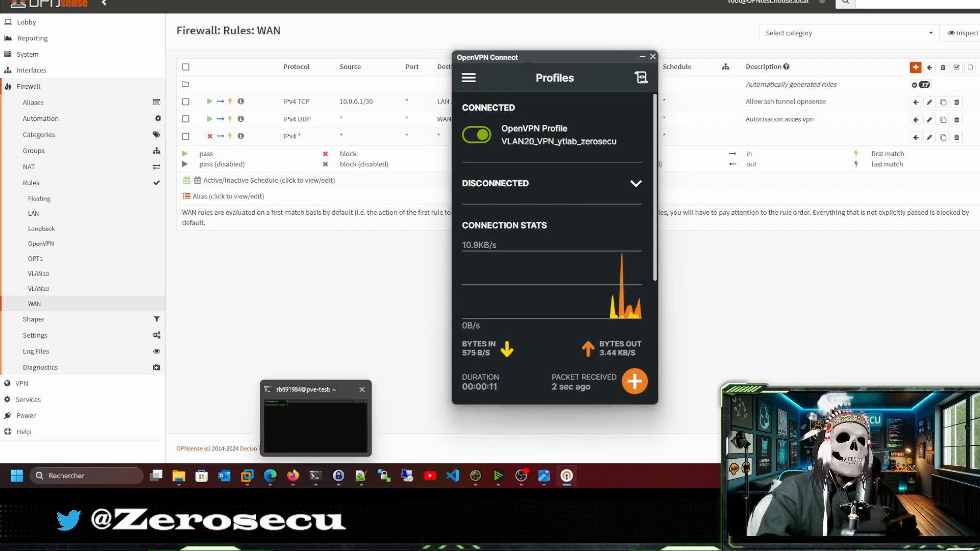
click(293, 476)
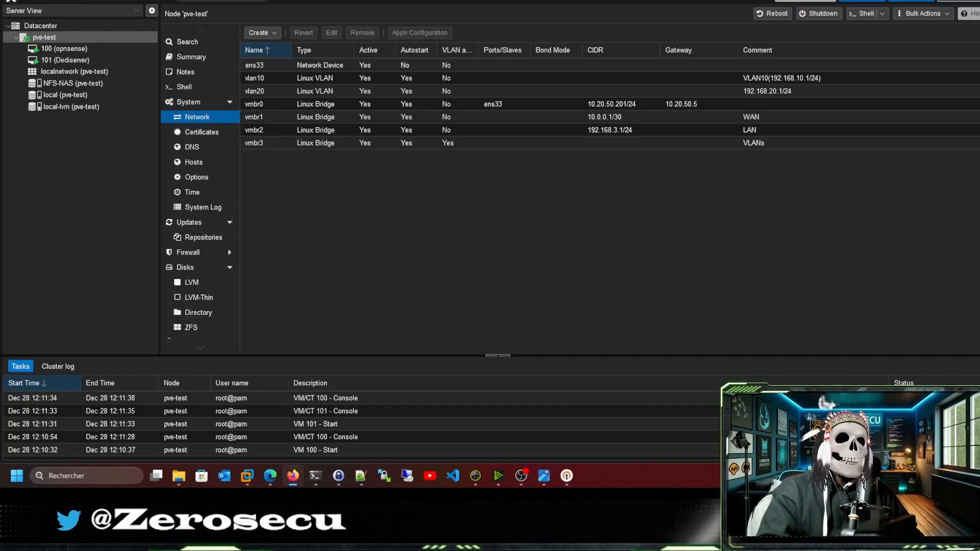
Show the summary of VM 101 (Dediserver) in Proxmox VE, then bring the terminal forward.
click(70, 61)
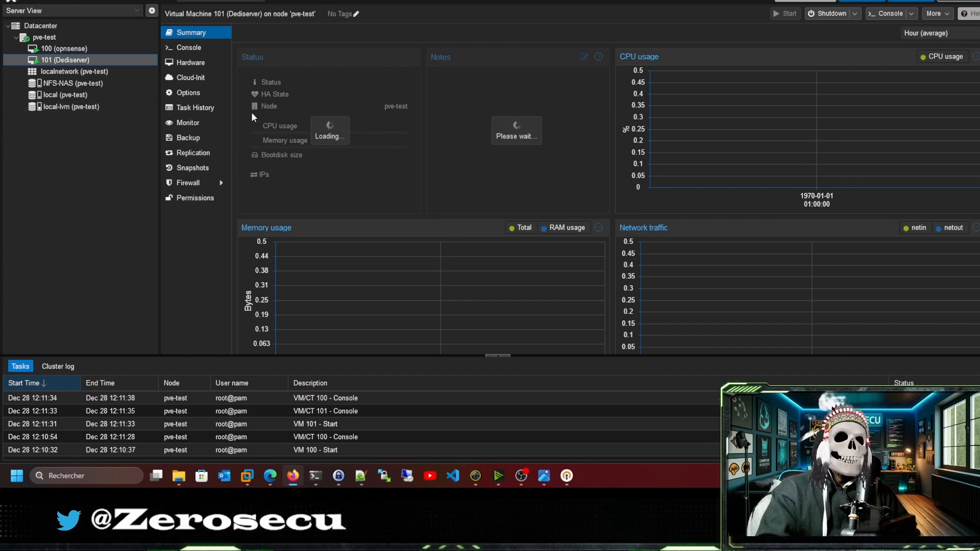
click(321, 474)
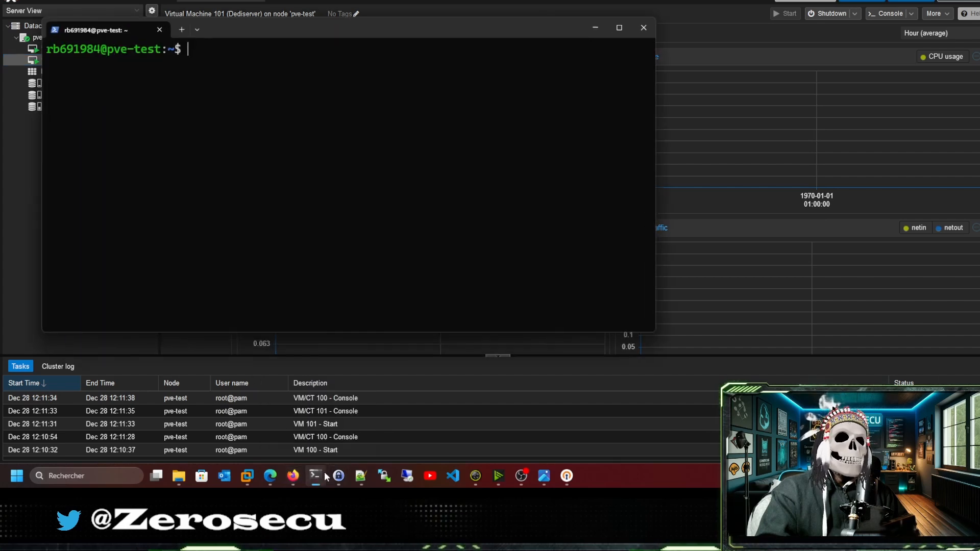
In a new PowerShell tab, SSH as root to 192.168.20.3, accept the fingerprint, then return to Firefox.
click(182, 30)
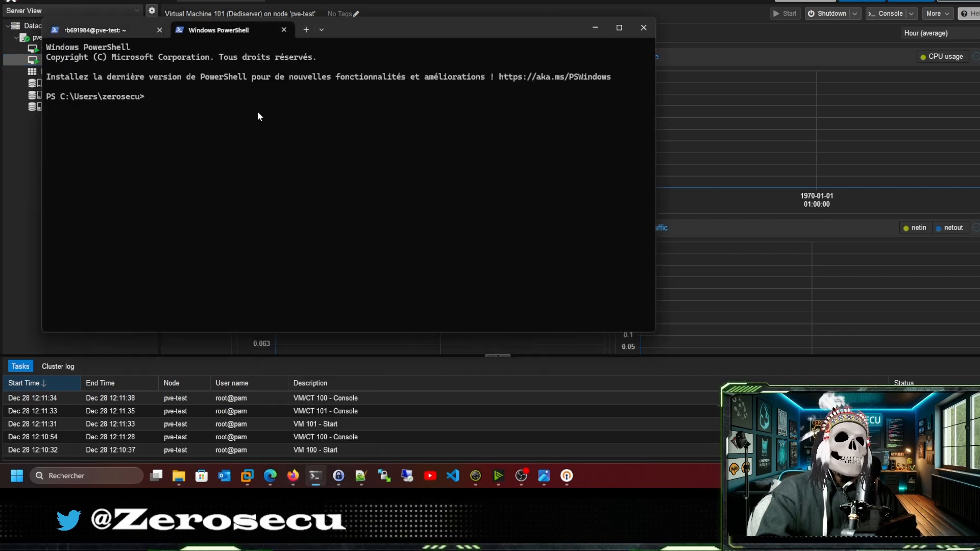
scroll(278, 169, up, 3)
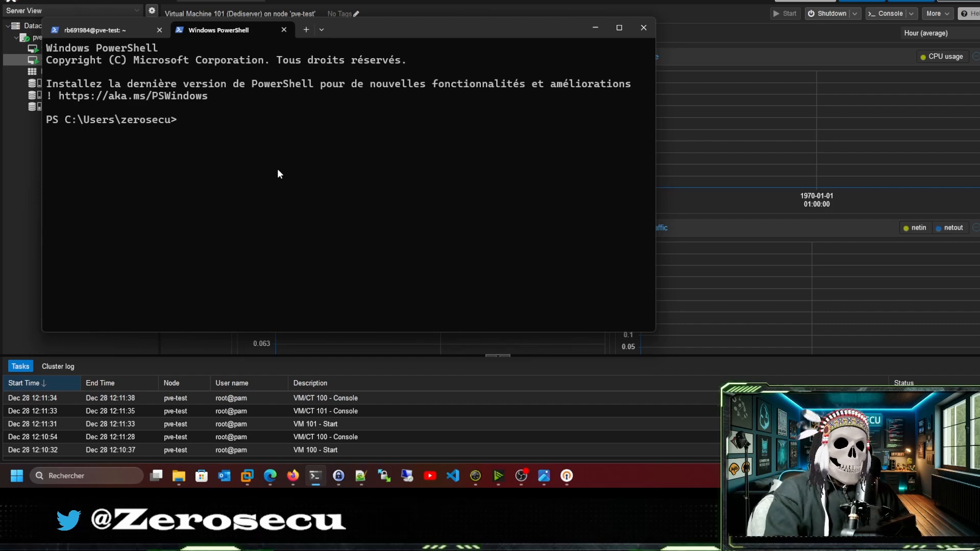
text(ssh root)
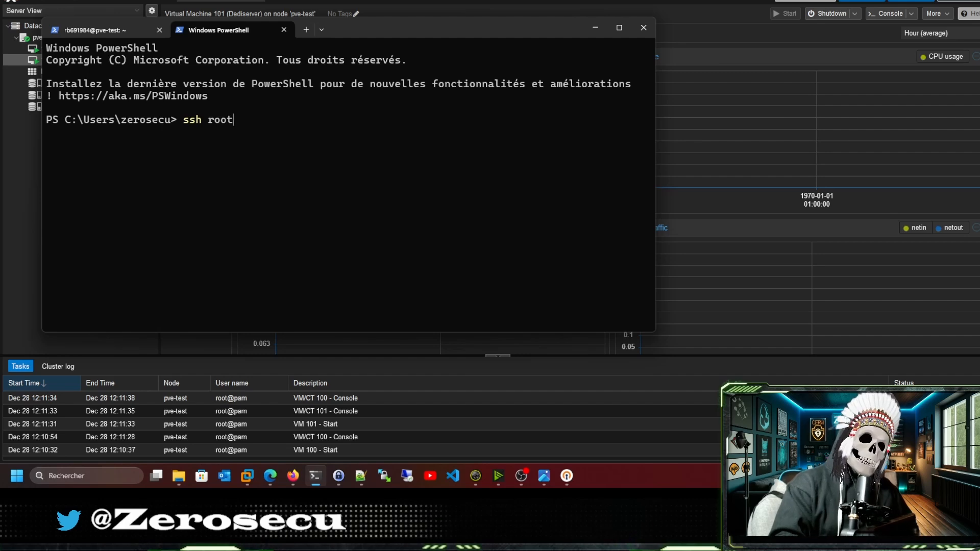
text(@1)
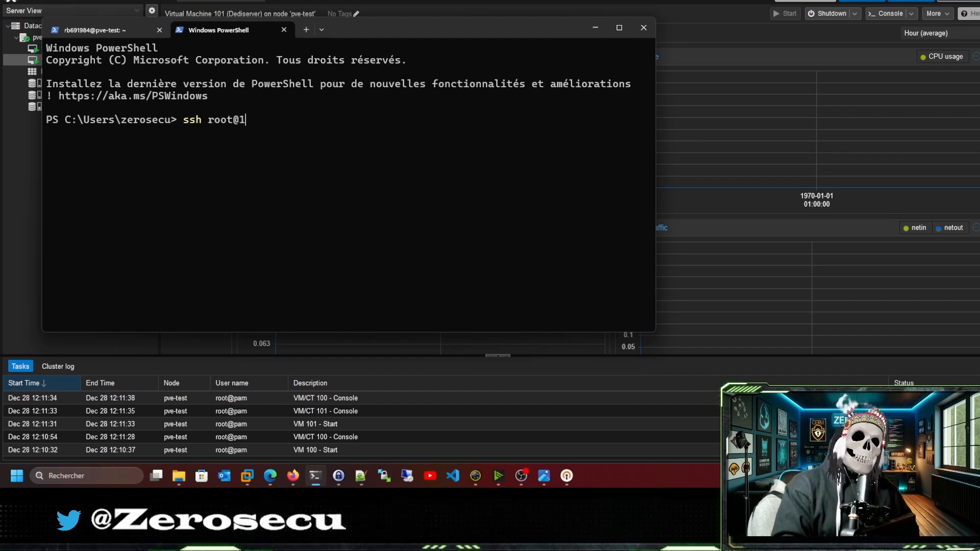
text(92.1)
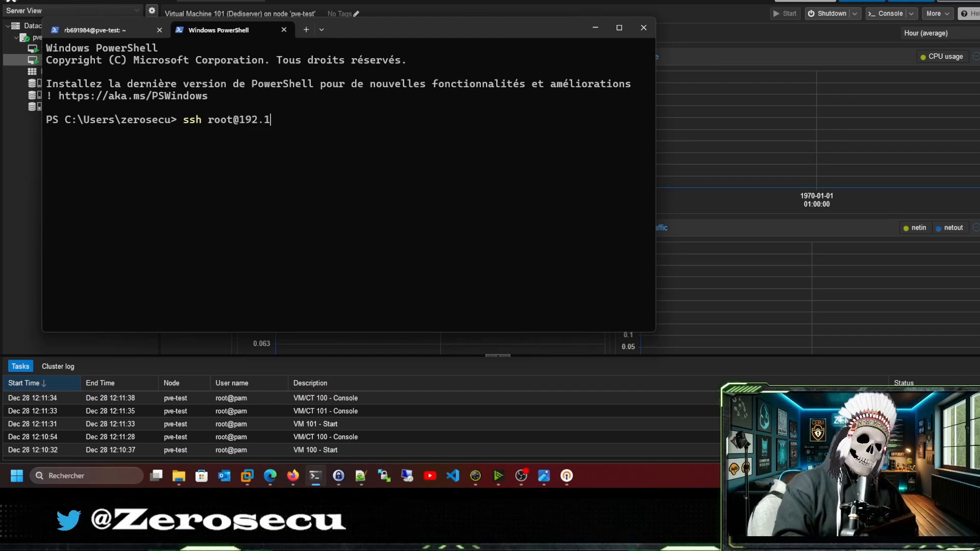
text(68.3.3)
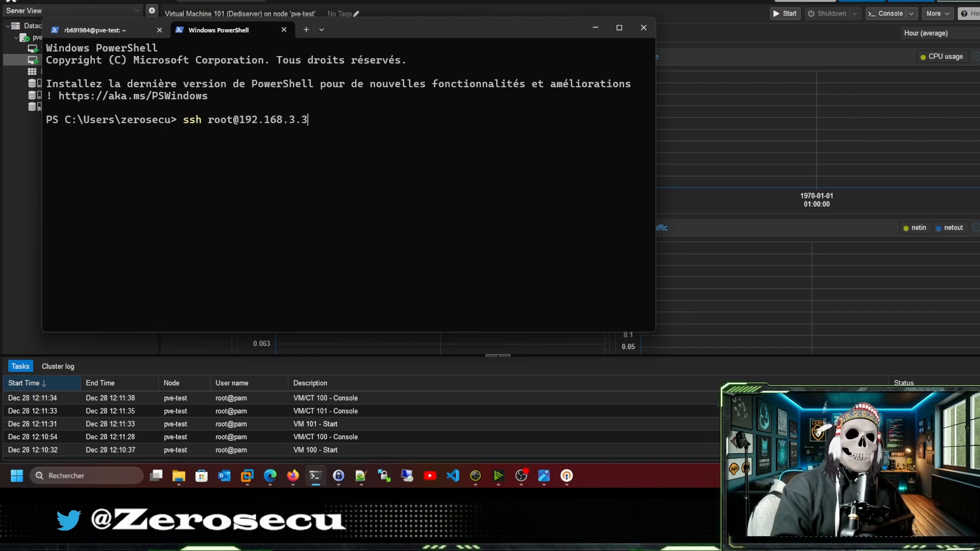
key(BackSpace)
key(BackSpace)
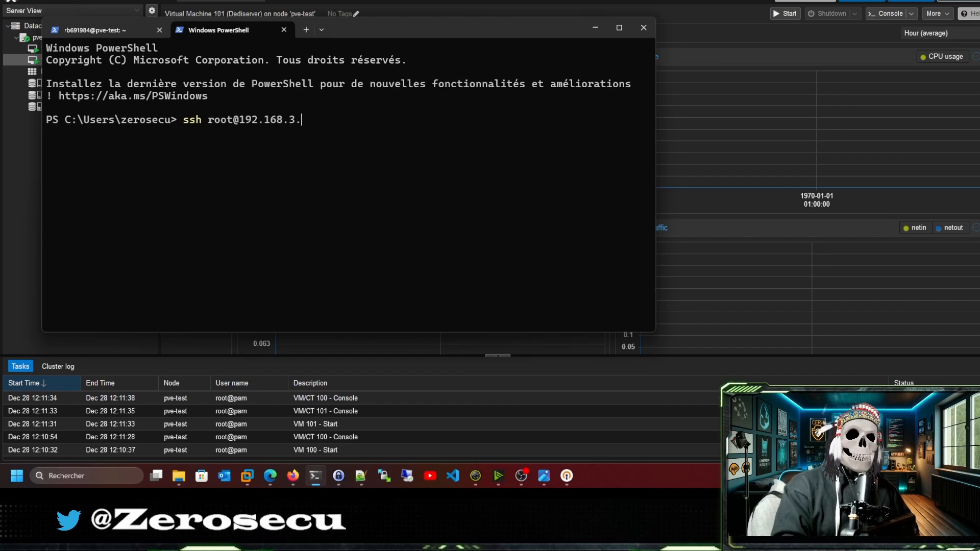
text(20)
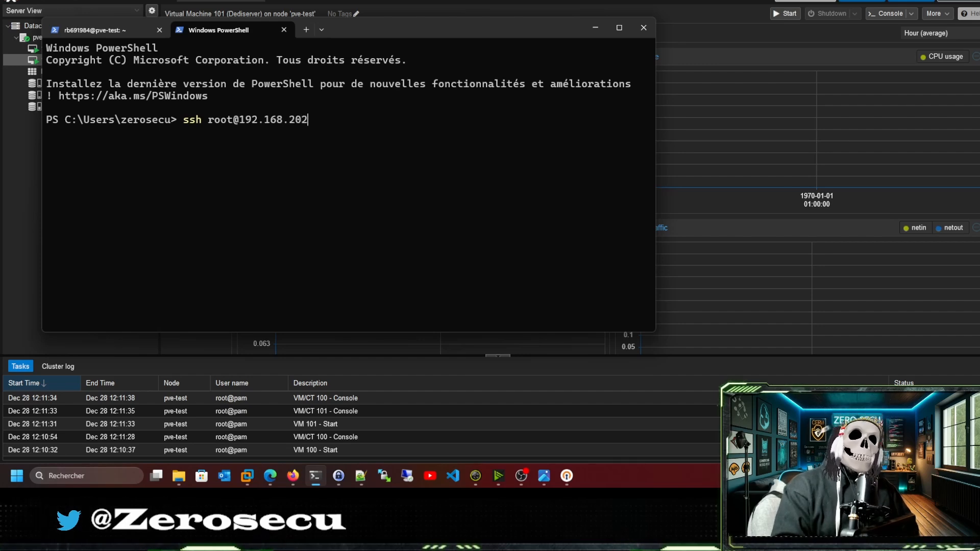
text(.2)
key(BackSpace)
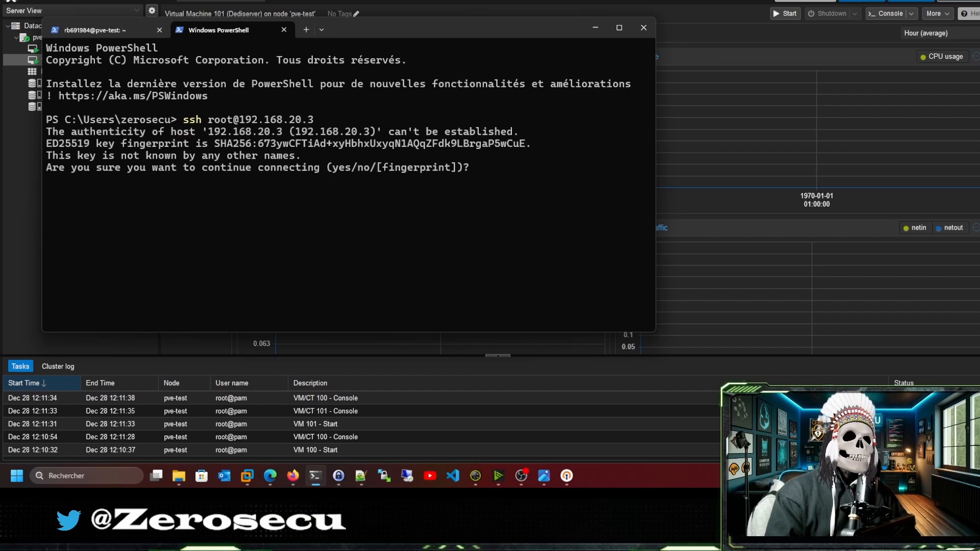
text(yes)
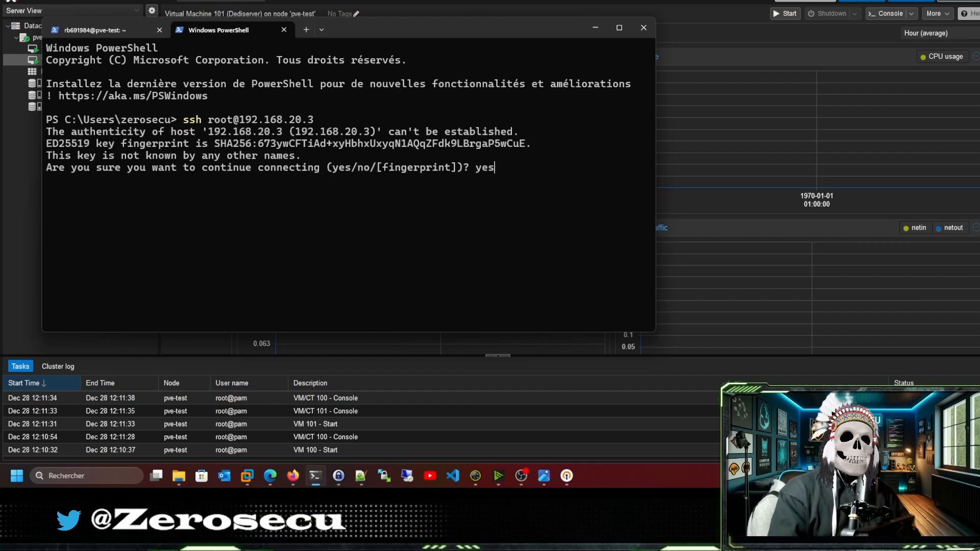
key(Return)
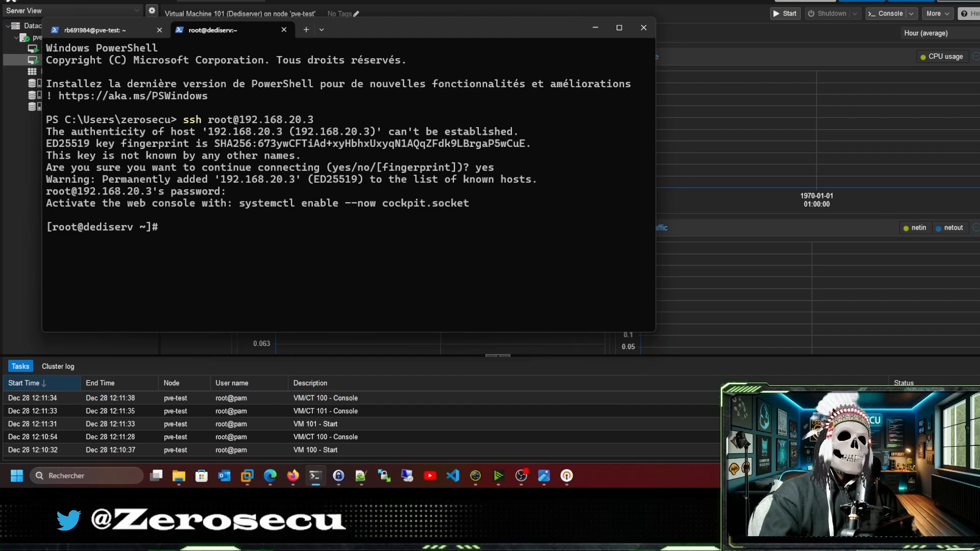
key(alt+Tab)
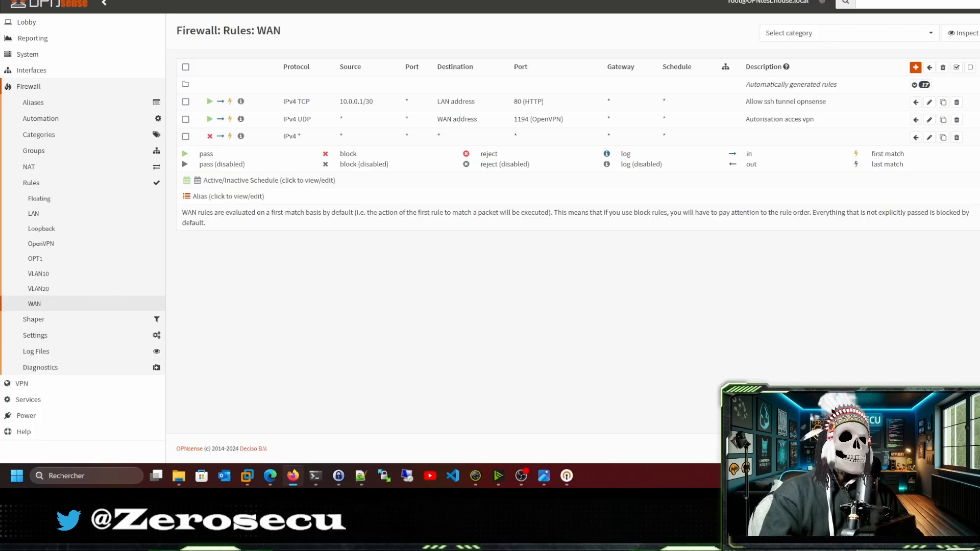
Show the VLAN20 firewall rules with the 'Pas d'acces au lan' block rule to LAN net.
click(41, 291)
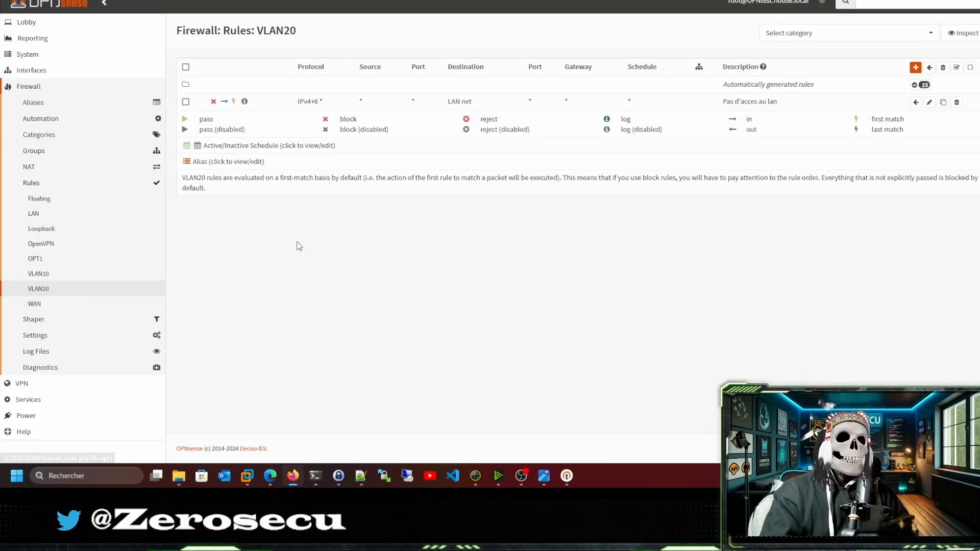